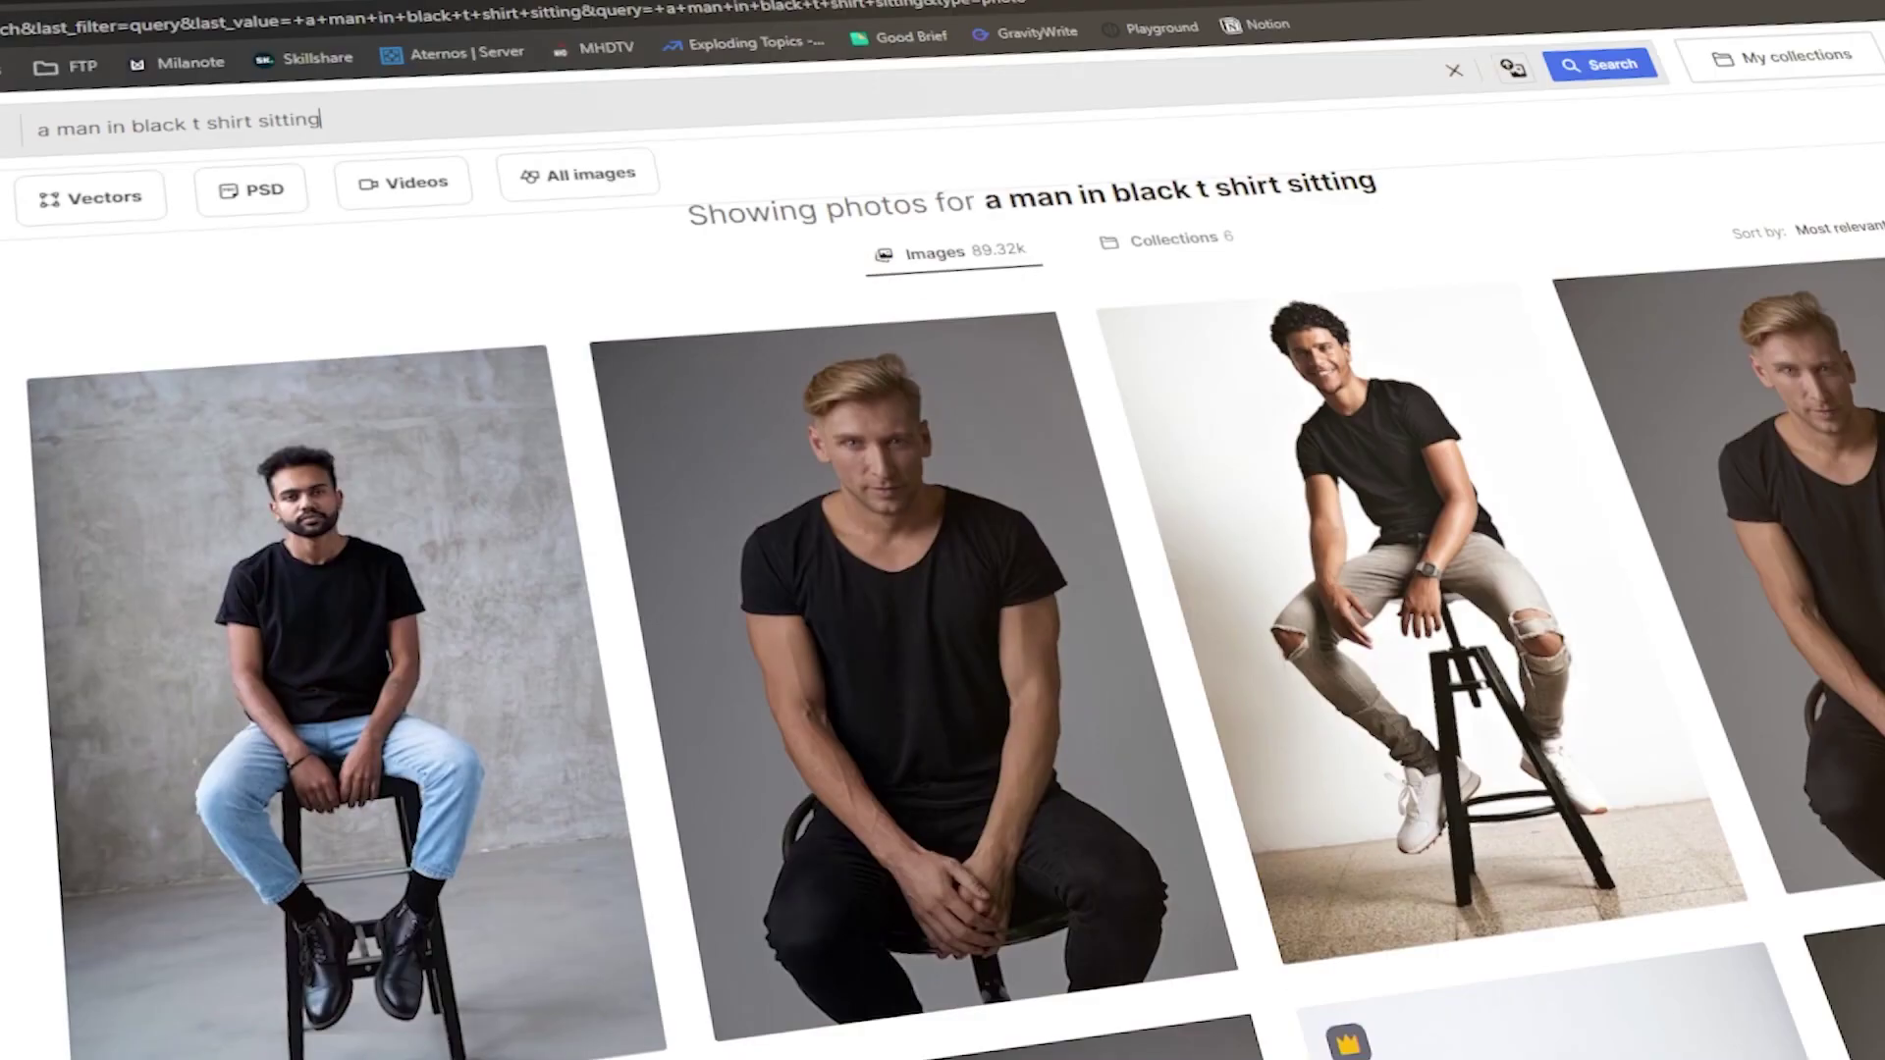
Step: Scroll through the stock photo results for 'a man in black t shirt sitting'
scroll(943, 589, down, 10)
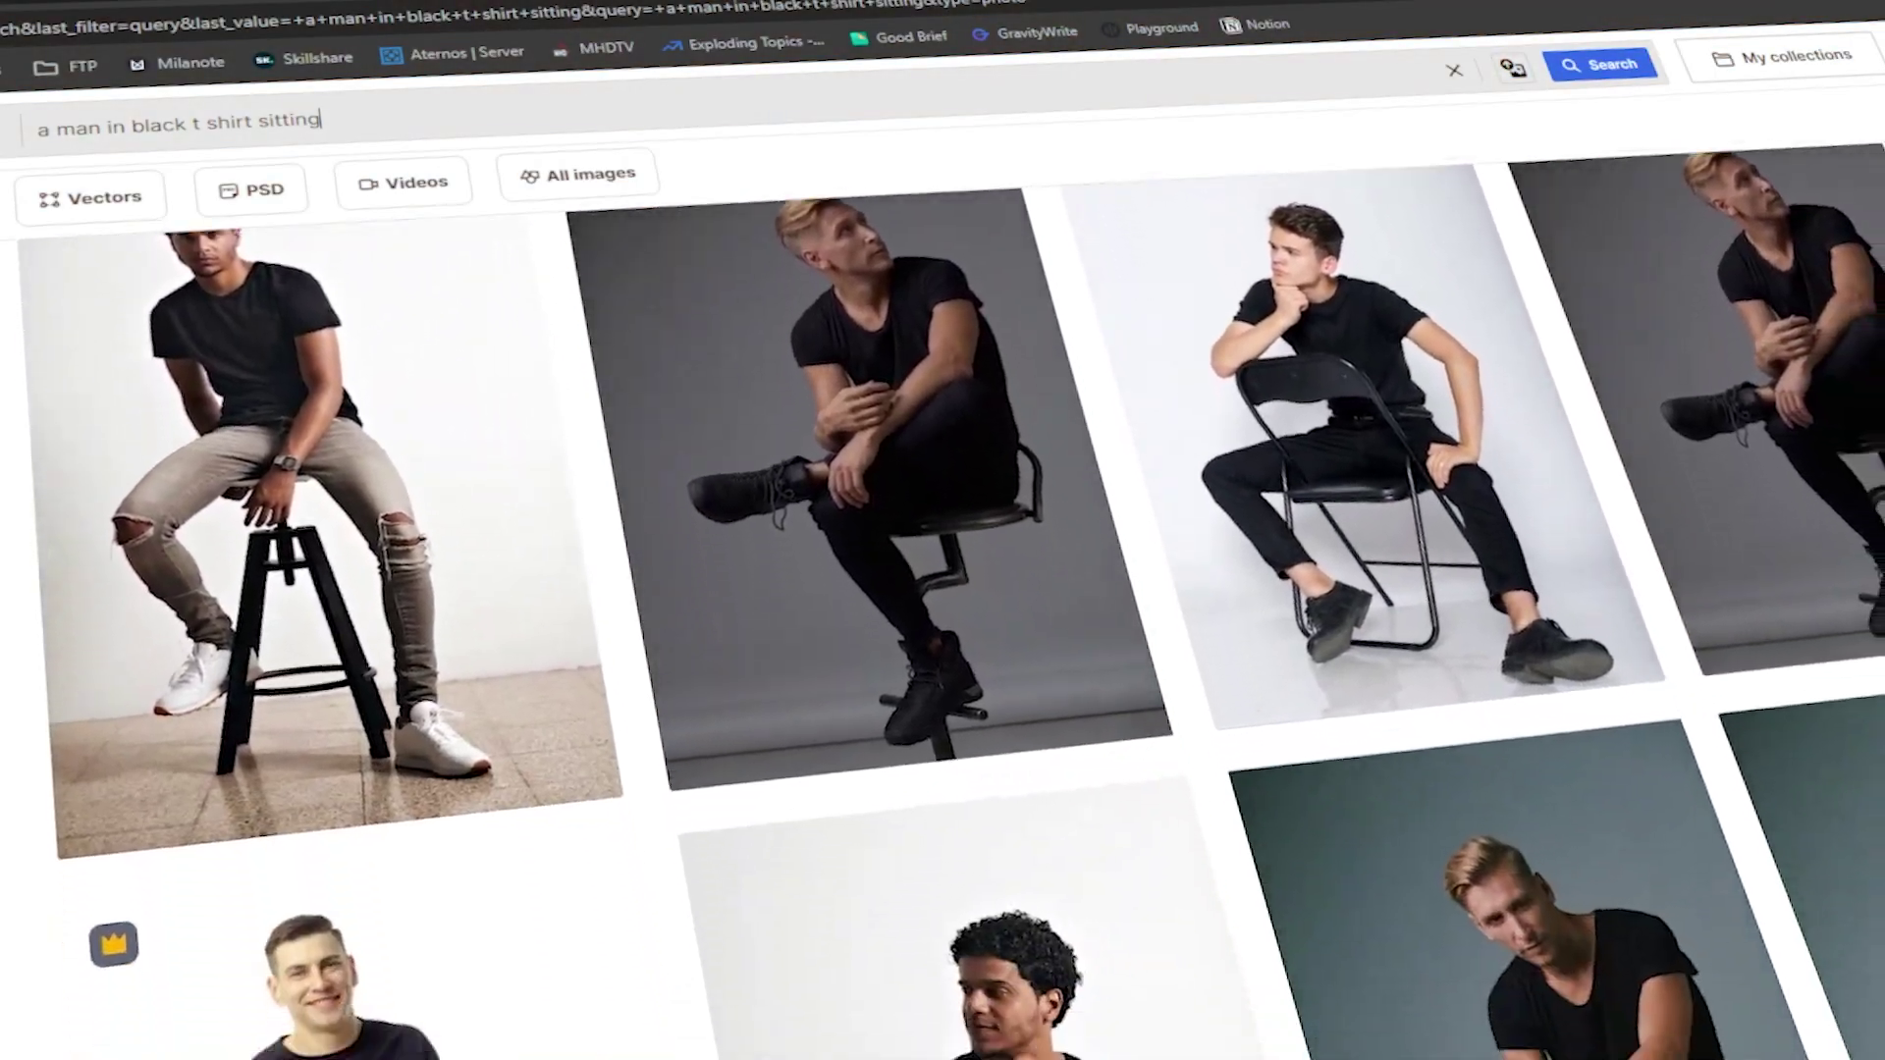
scroll(942, 589, down, 10)
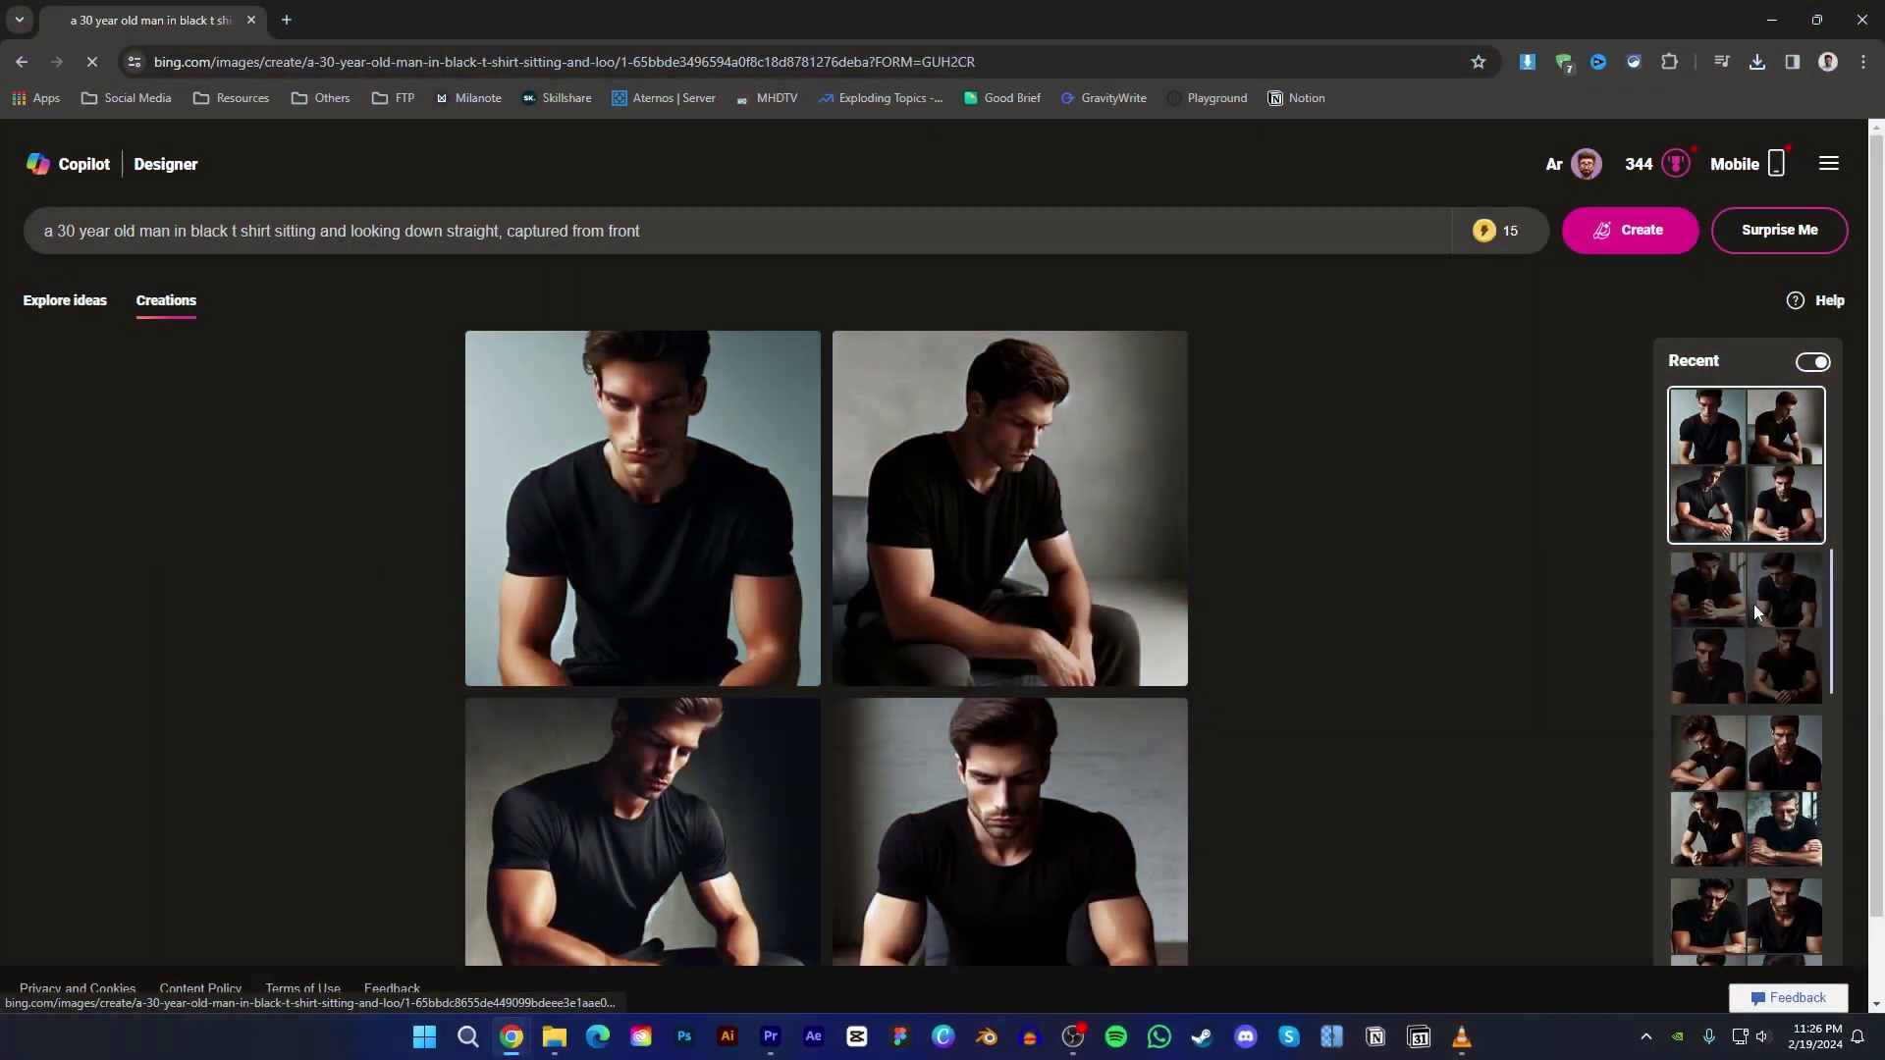
Step: Reload several earlier Bing Image Creator sets of the moody man in a black t-shirt
click(1761, 692)
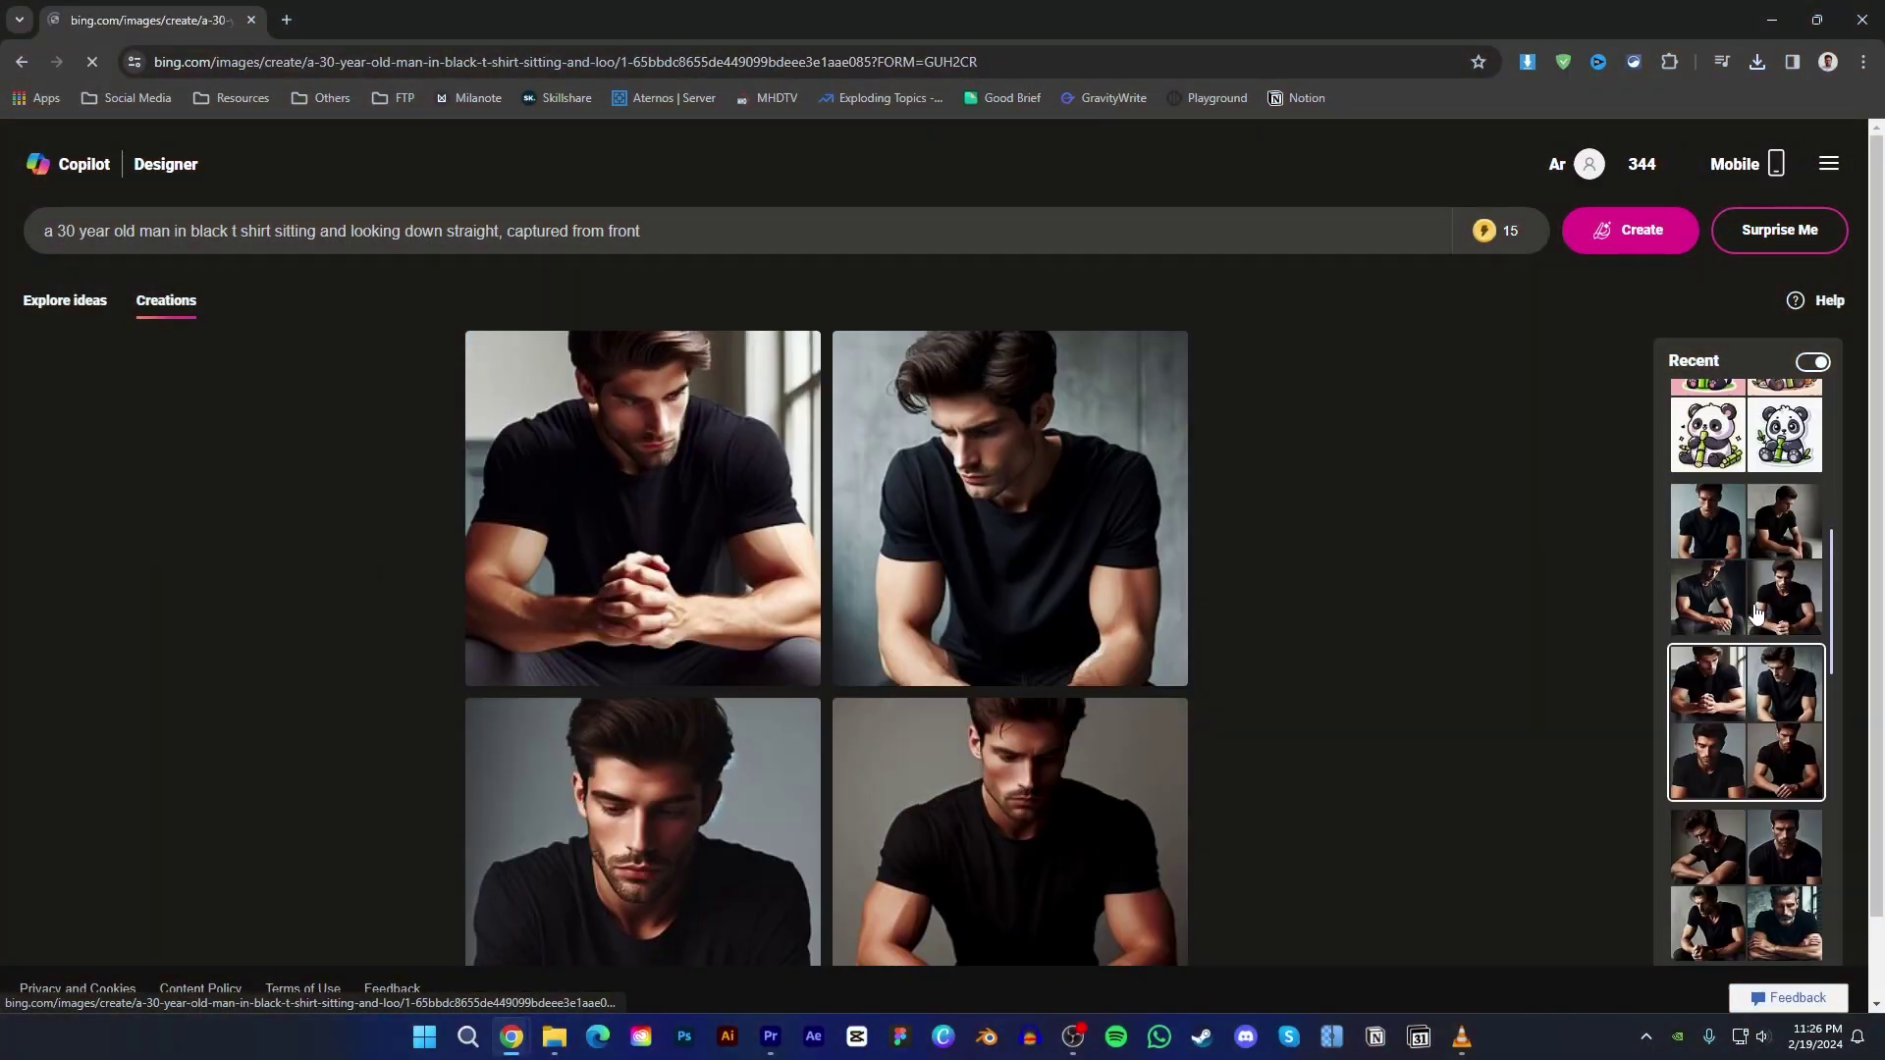
click(1741, 837)
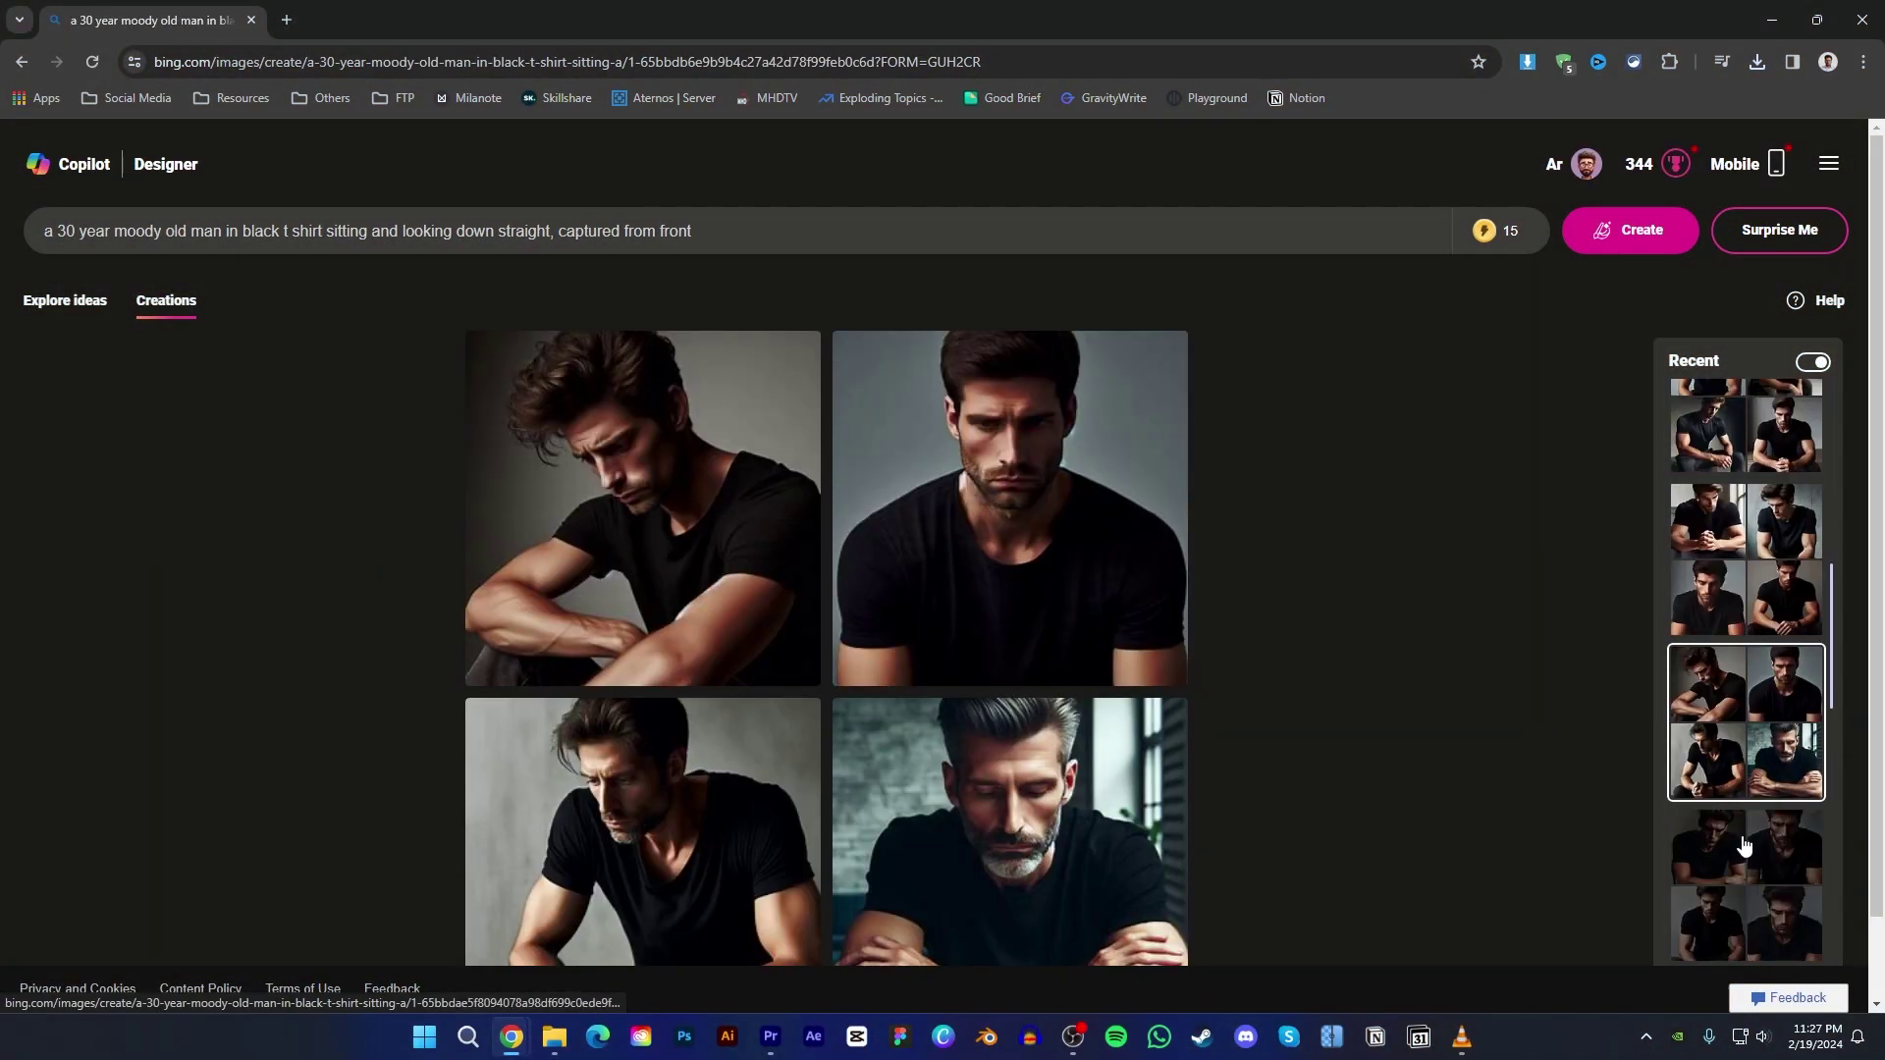
click(1742, 843)
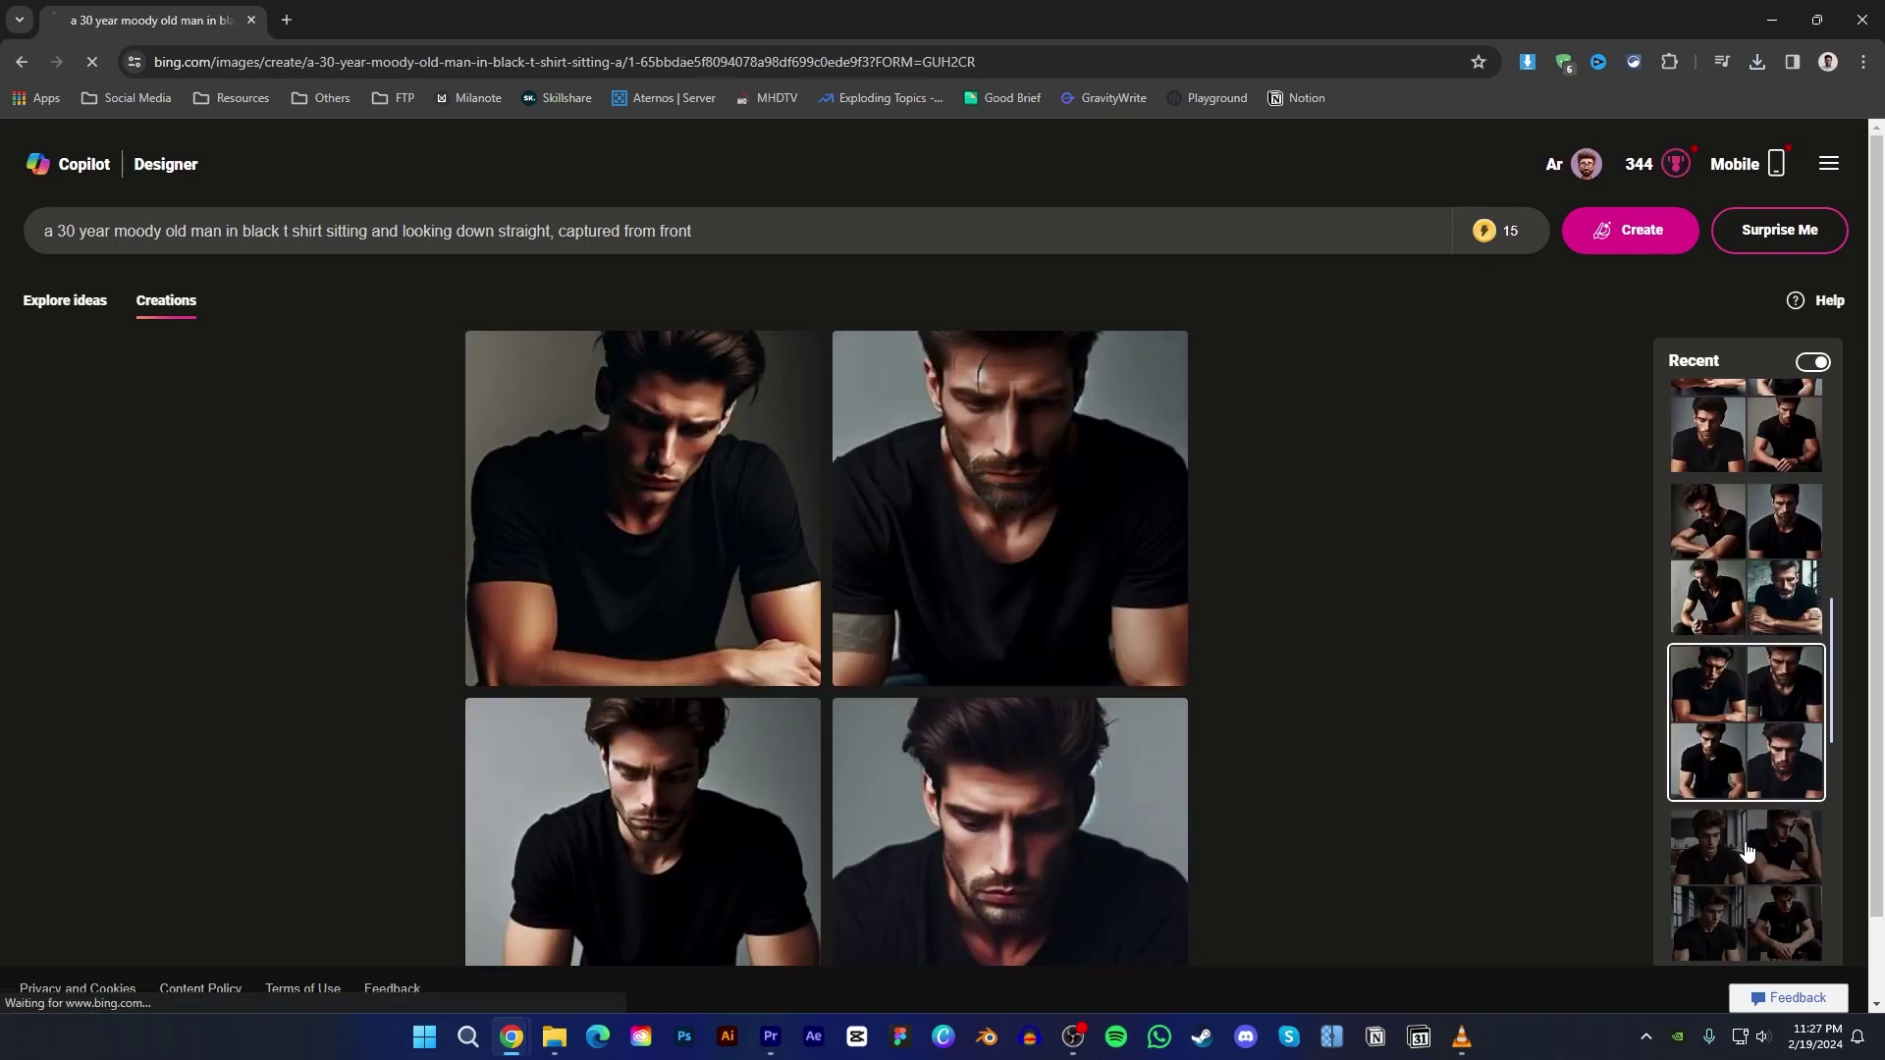
click(1747, 851)
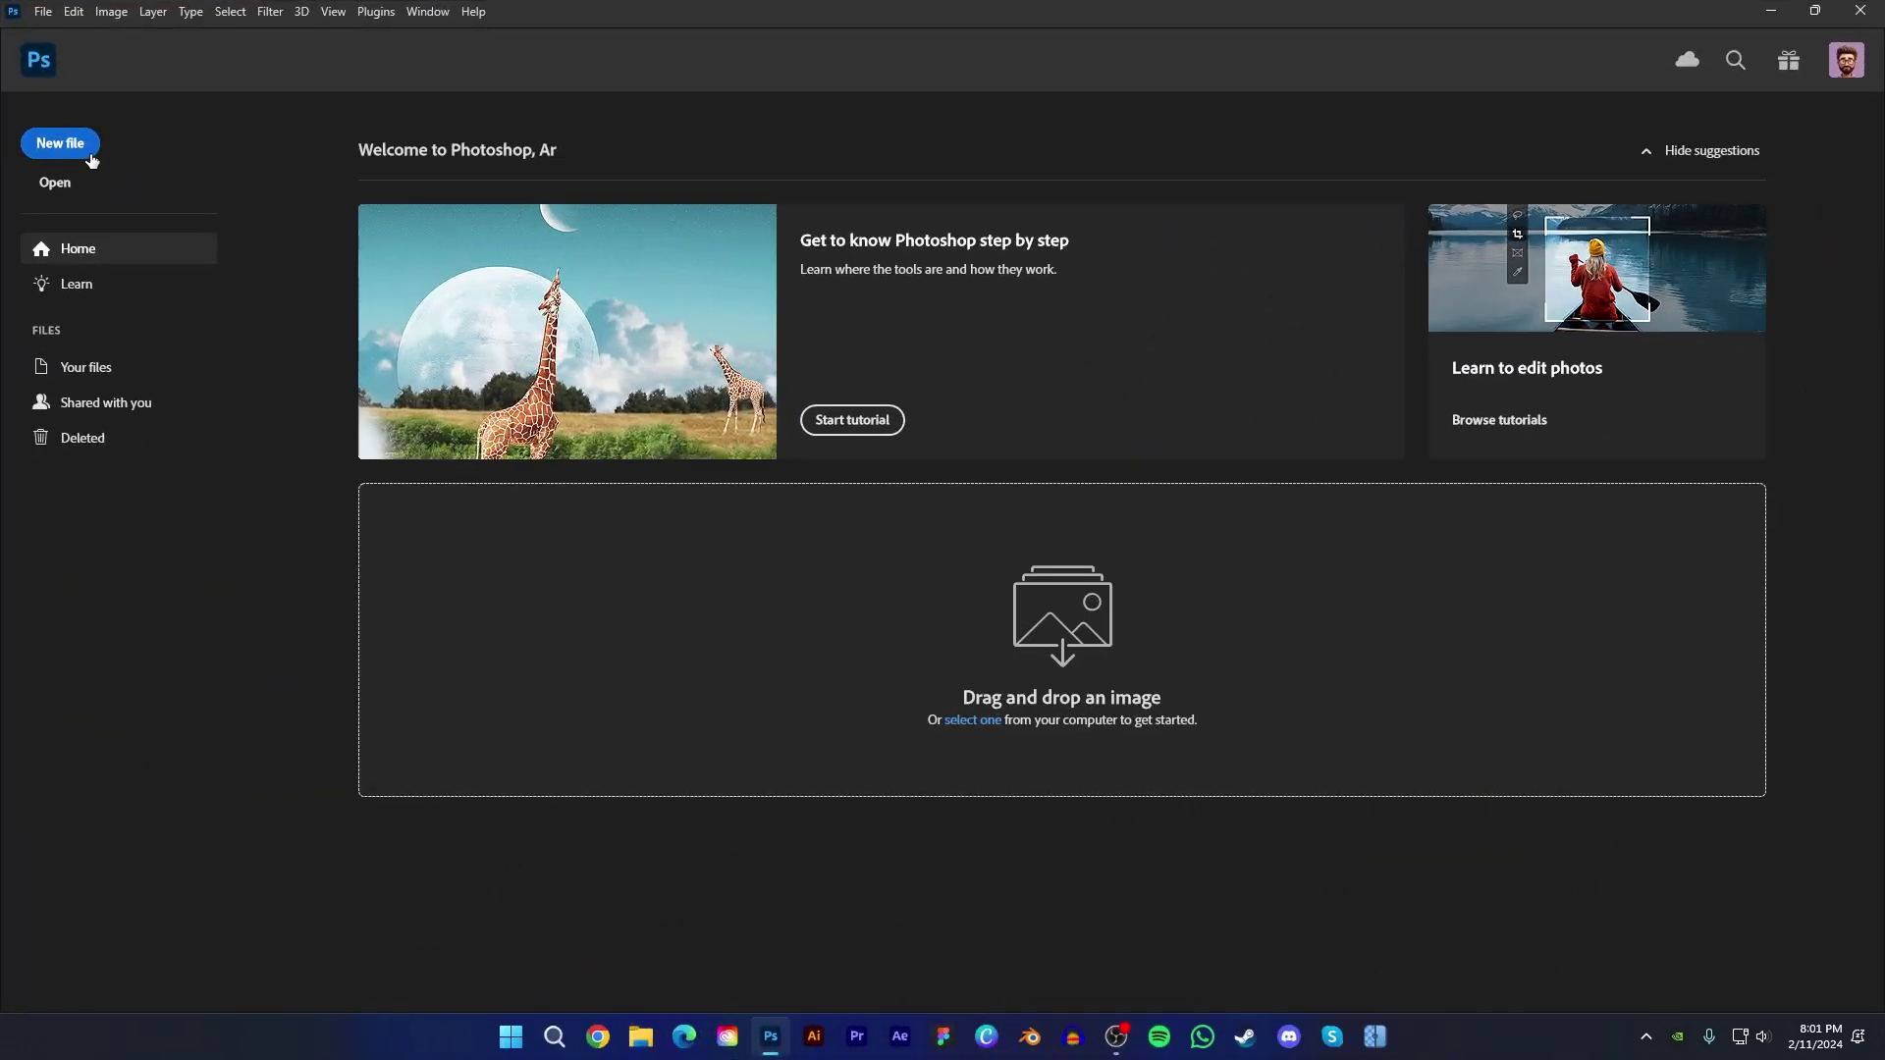
Step: Create a 1920×1080 px, 72 ppi document with a dark navy background and Working RGB sRGB profile
click(91, 160)
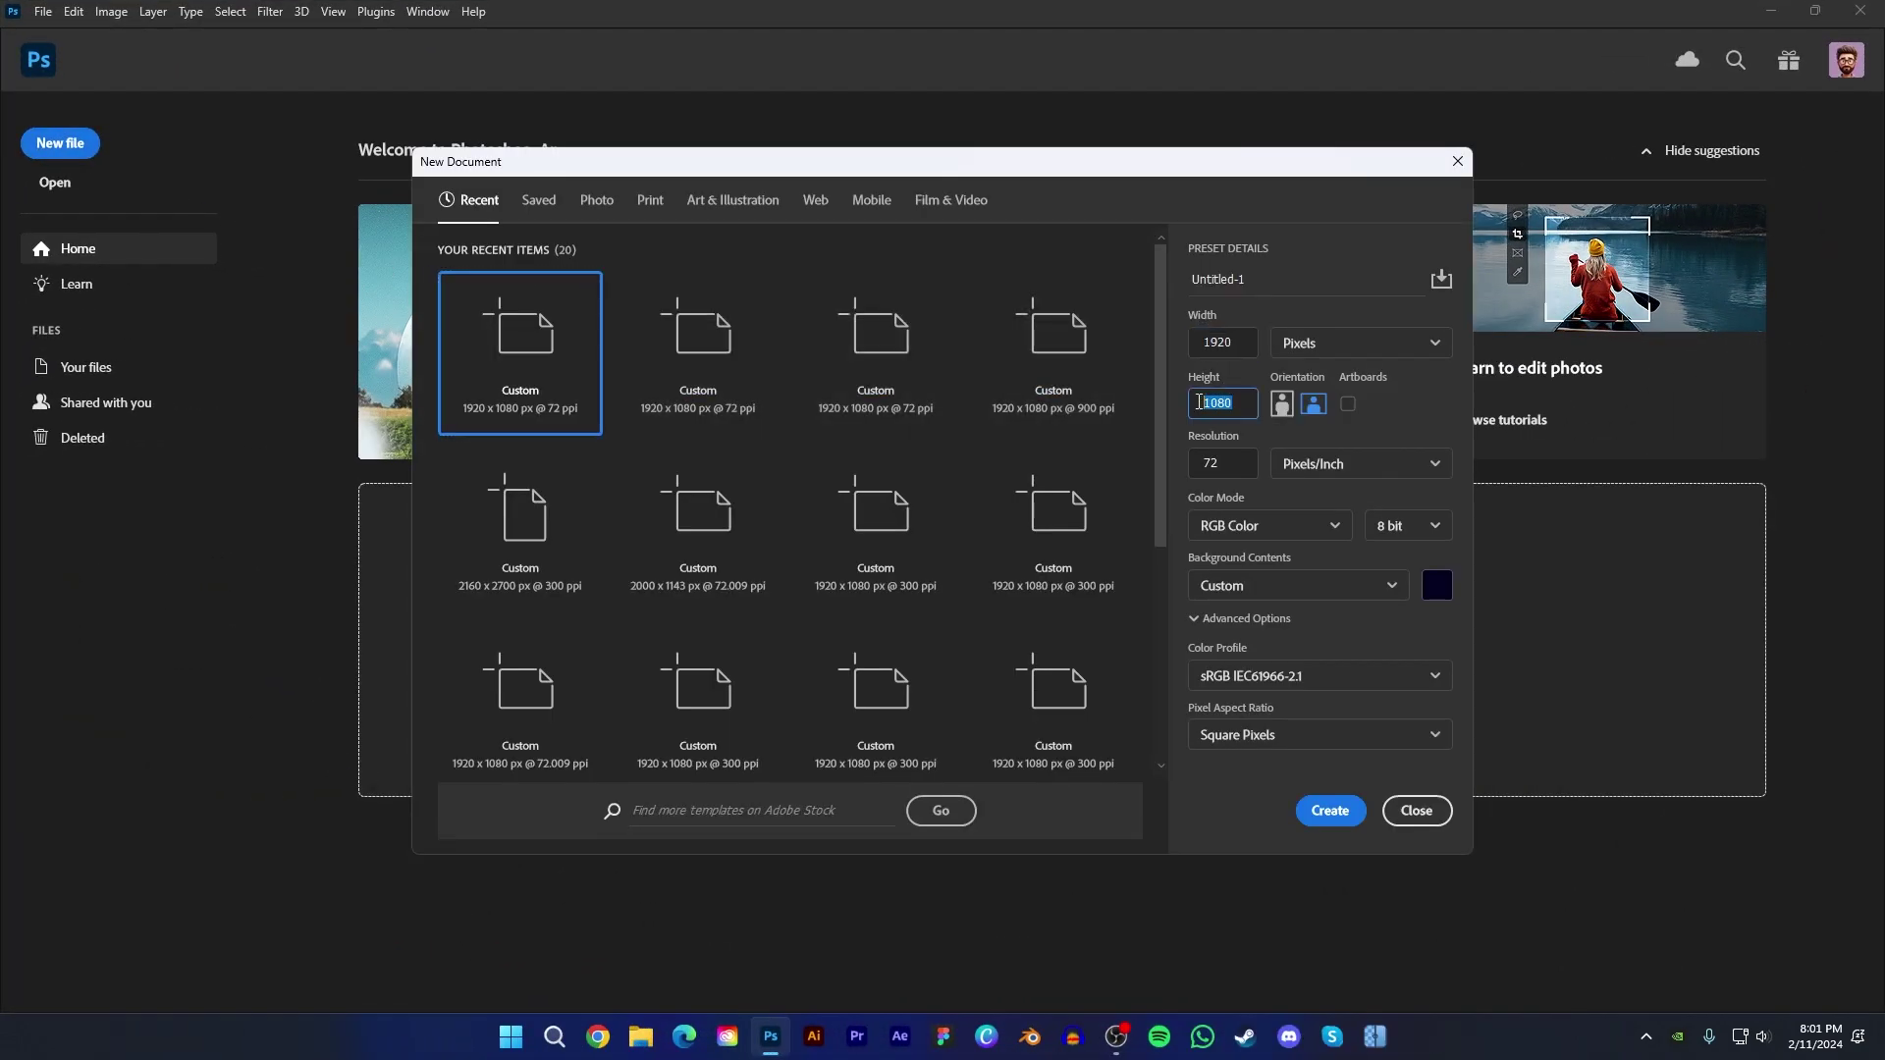
click(1437, 584)
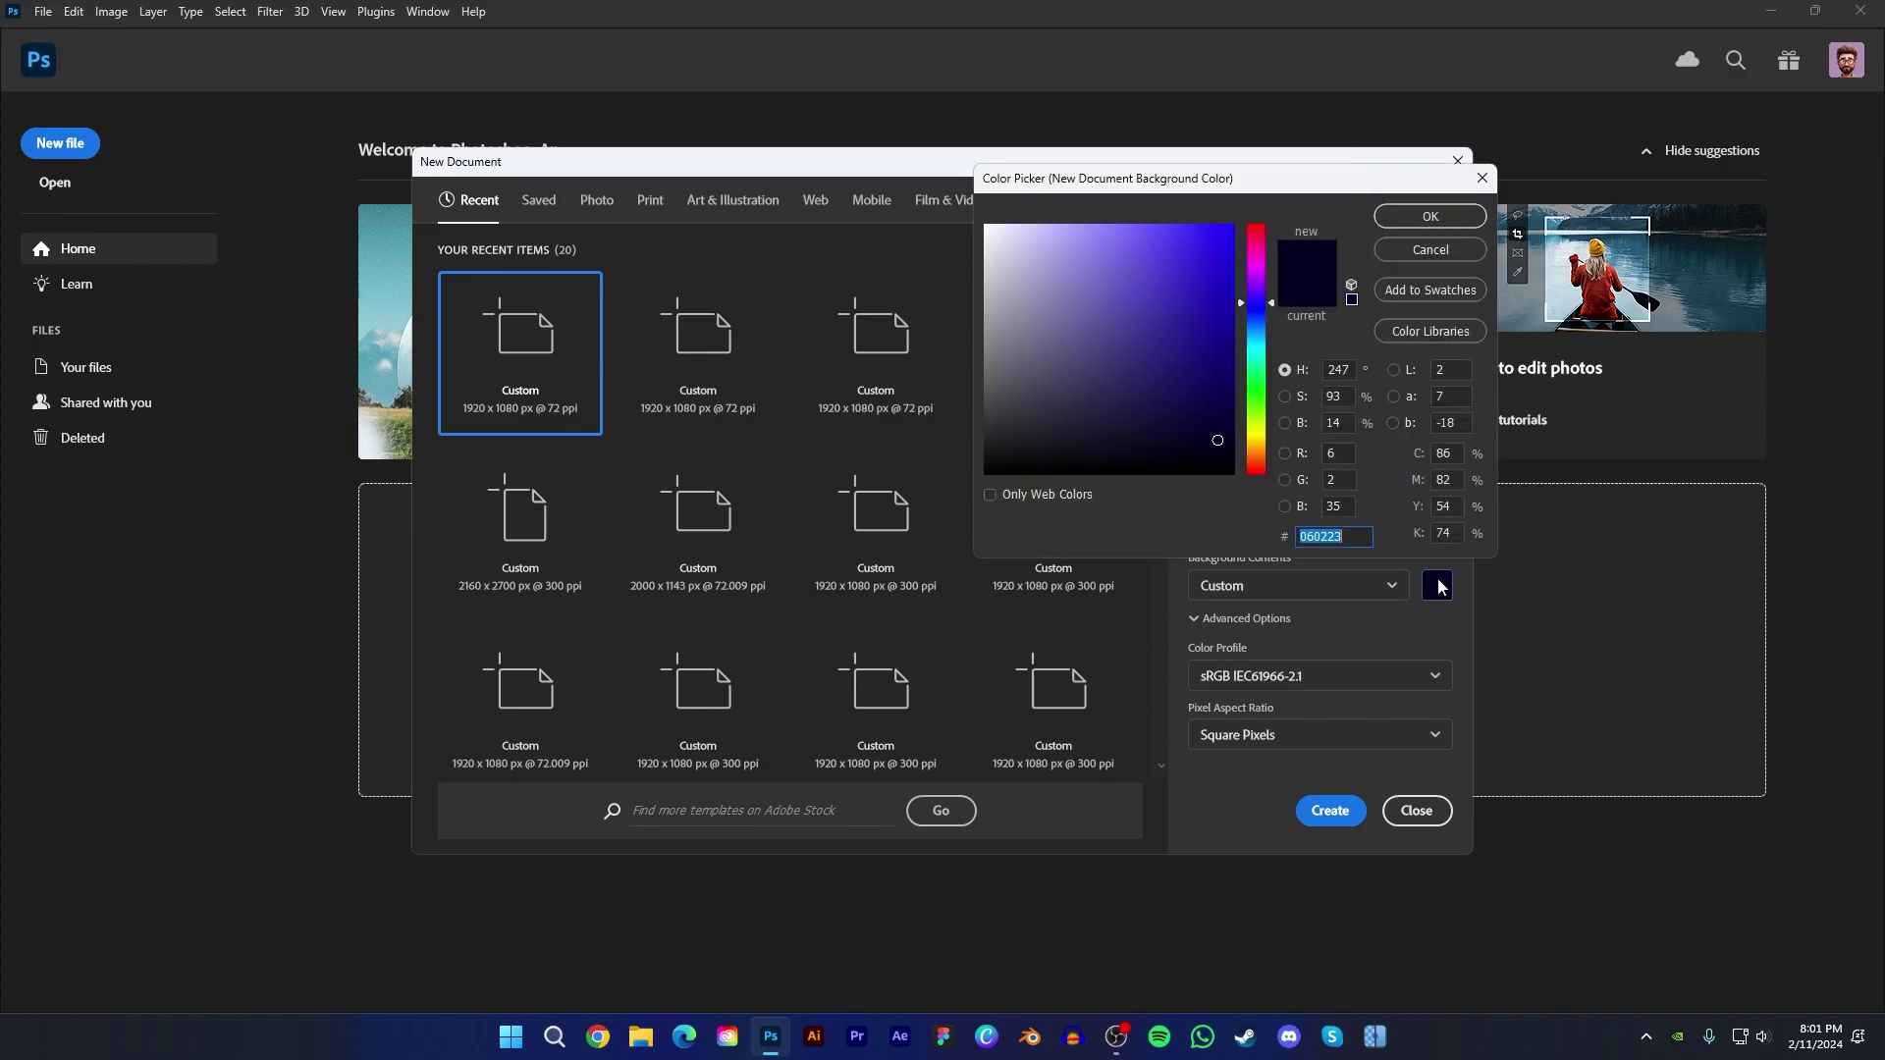
click(1429, 217)
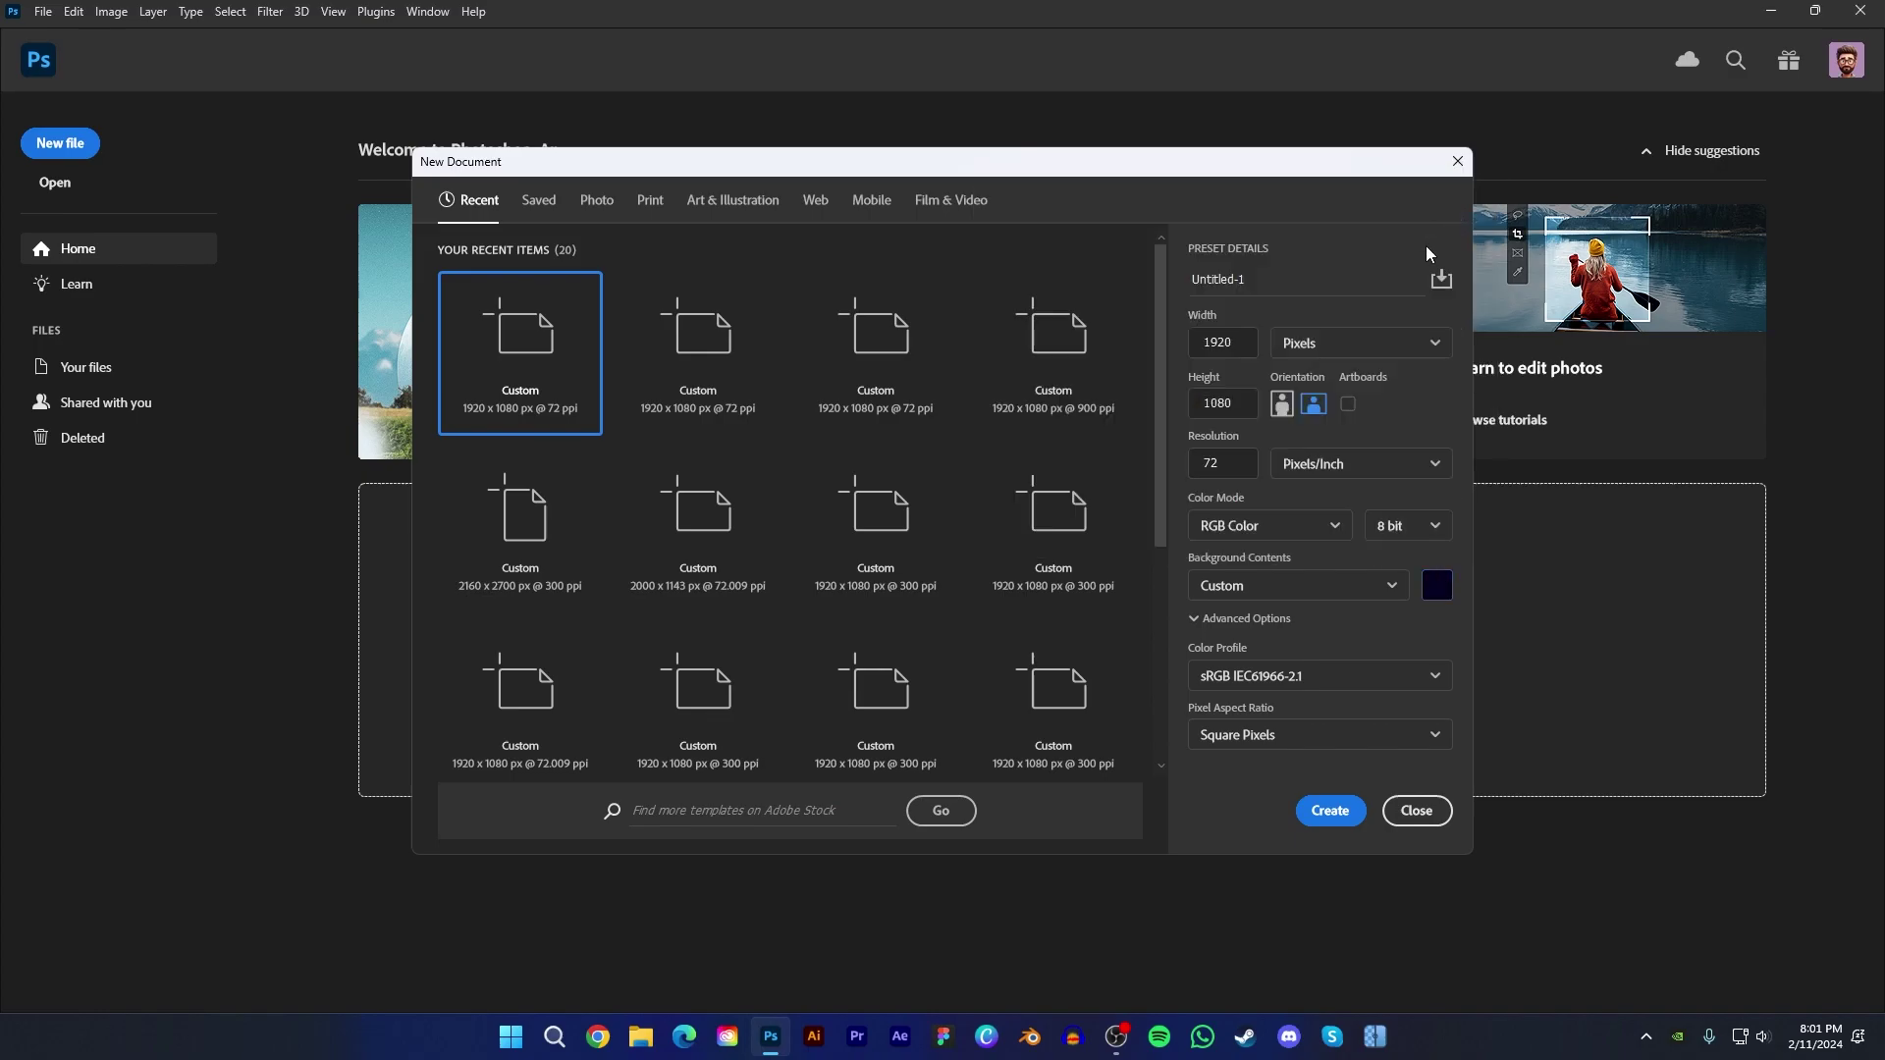
click(1427, 671)
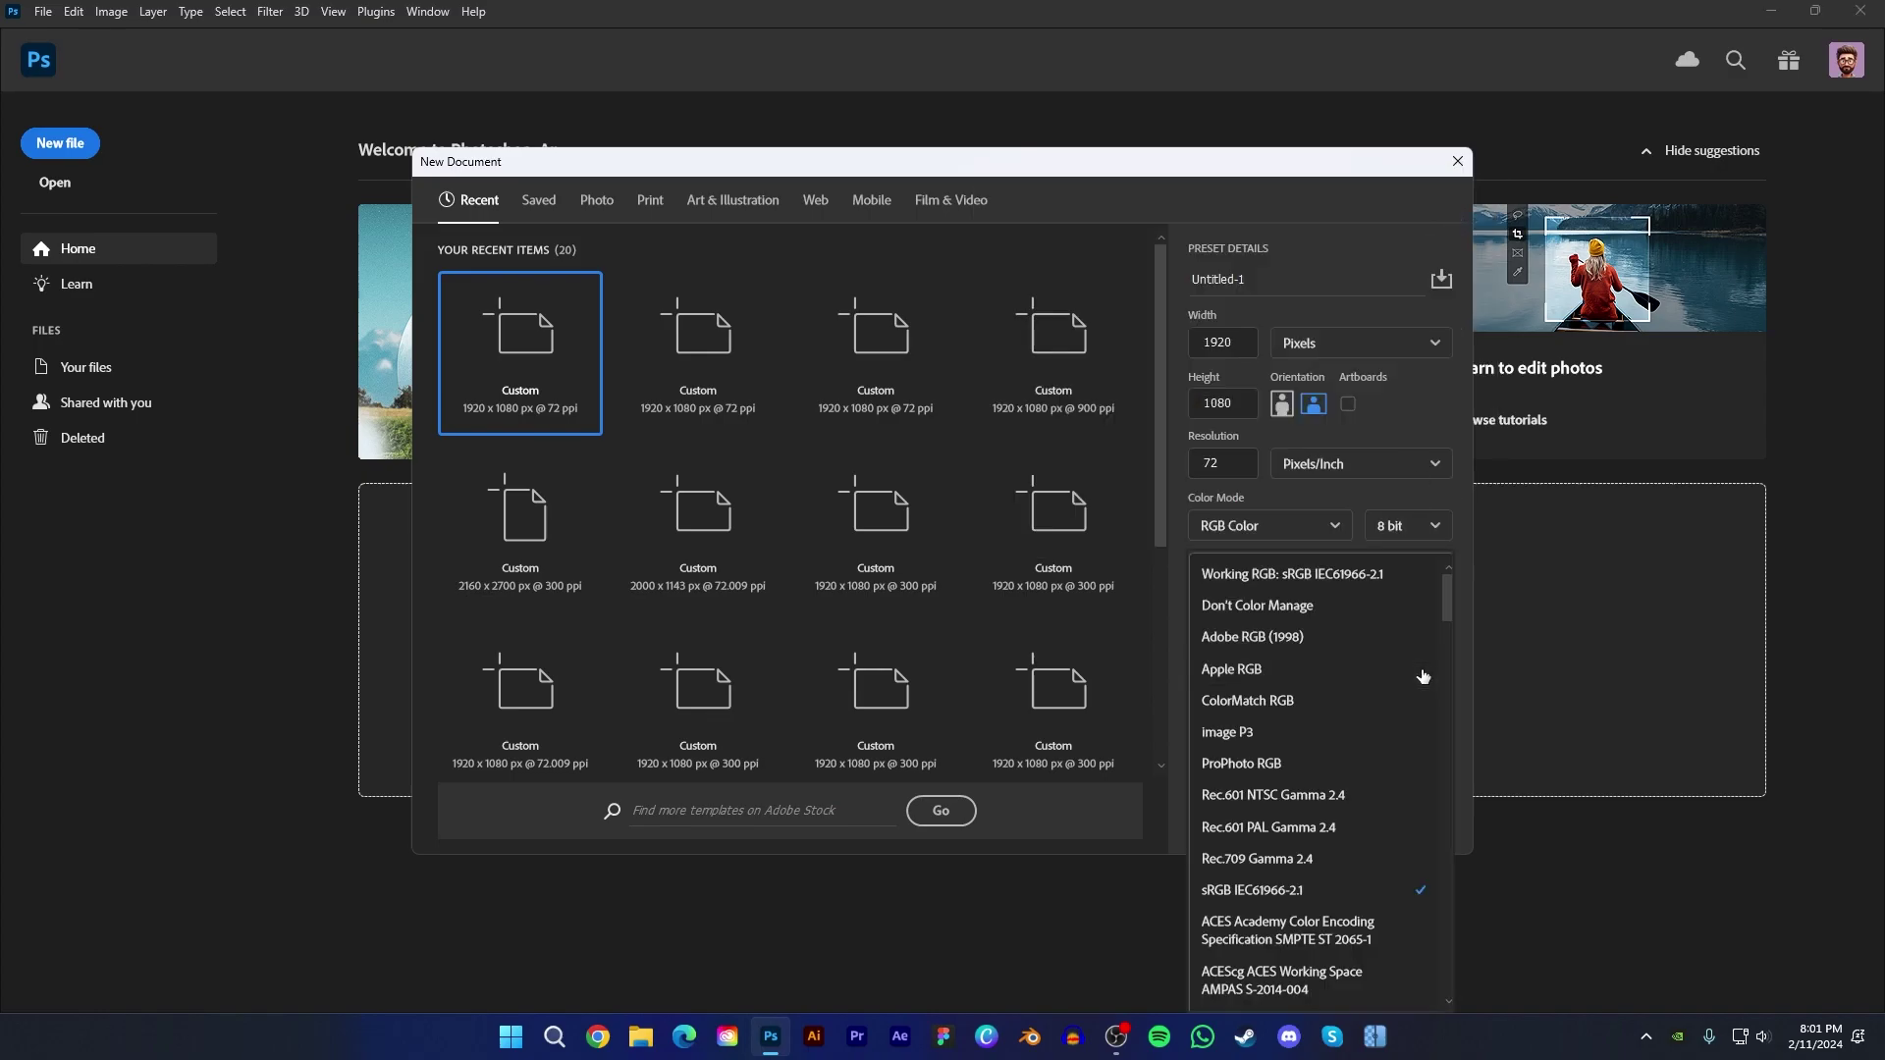
click(1408, 587)
Step: Embed the first two phone screenshots, moving and shrinking them into a row
click(1335, 810)
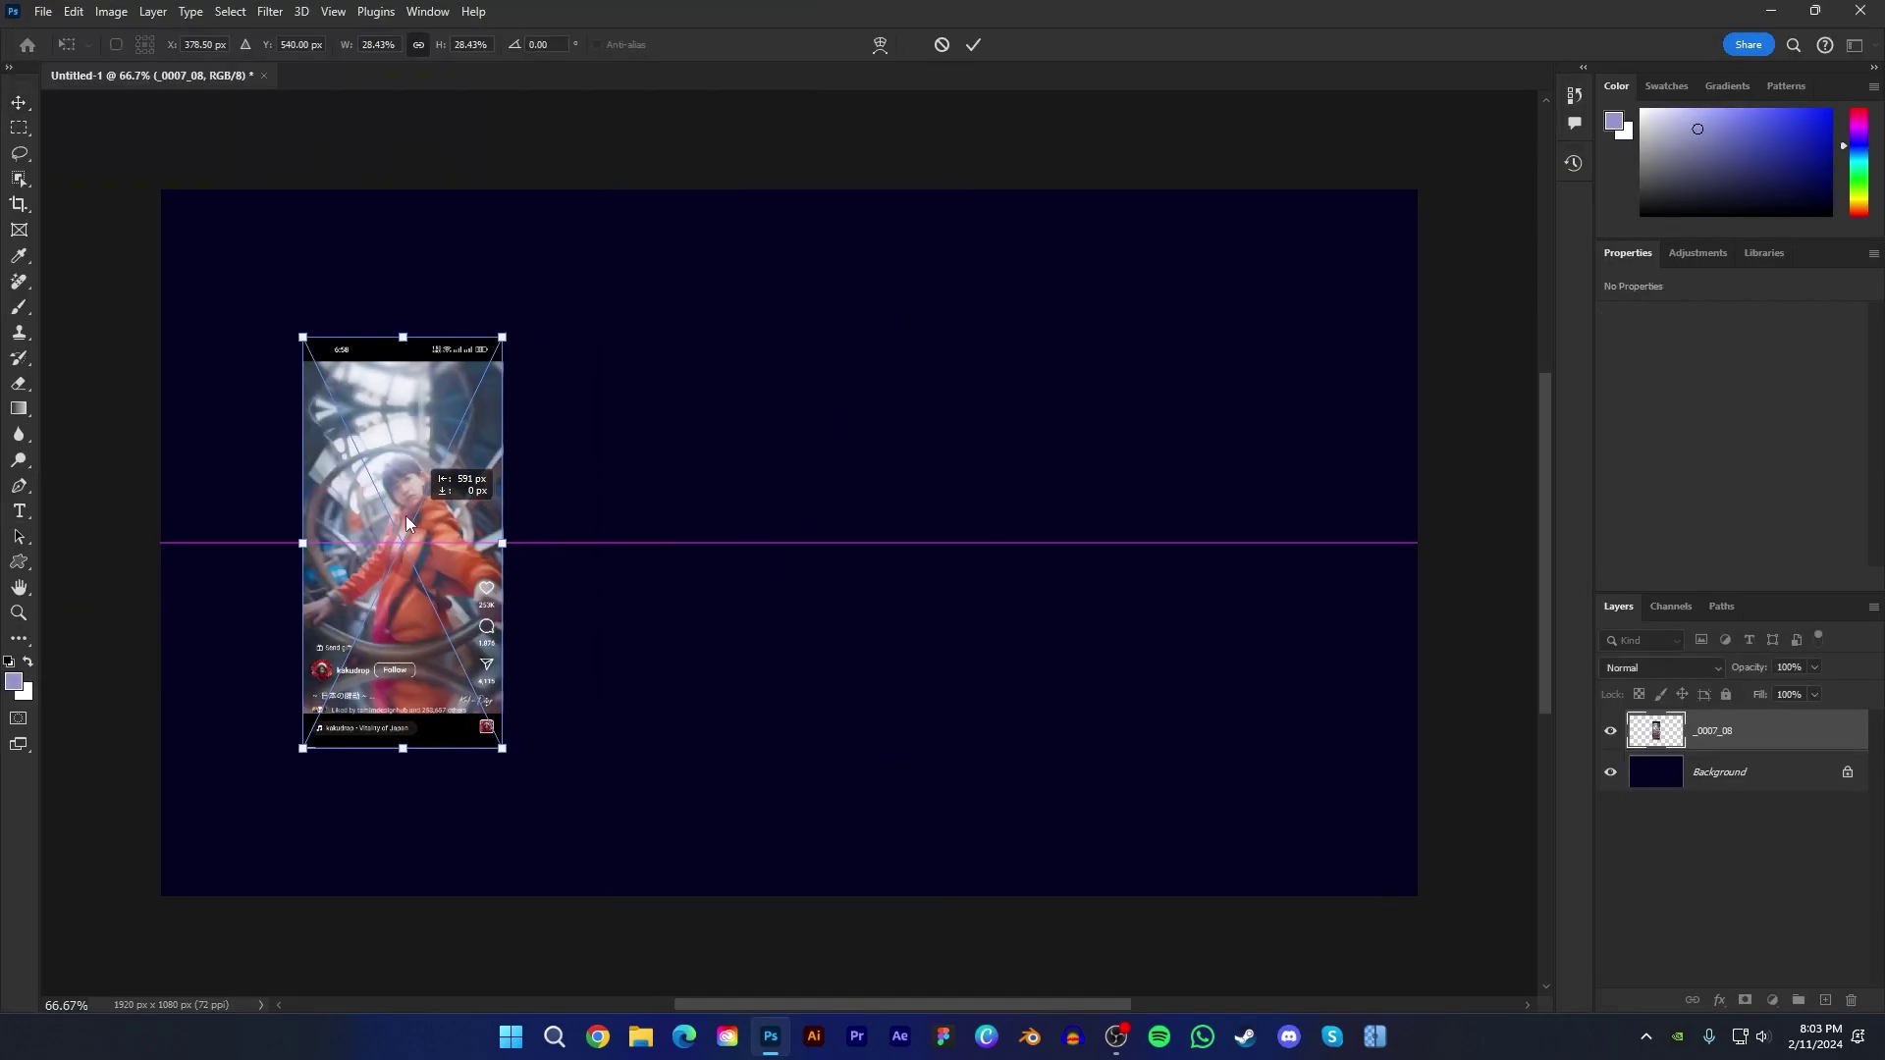
drag(503, 553, 453, 552)
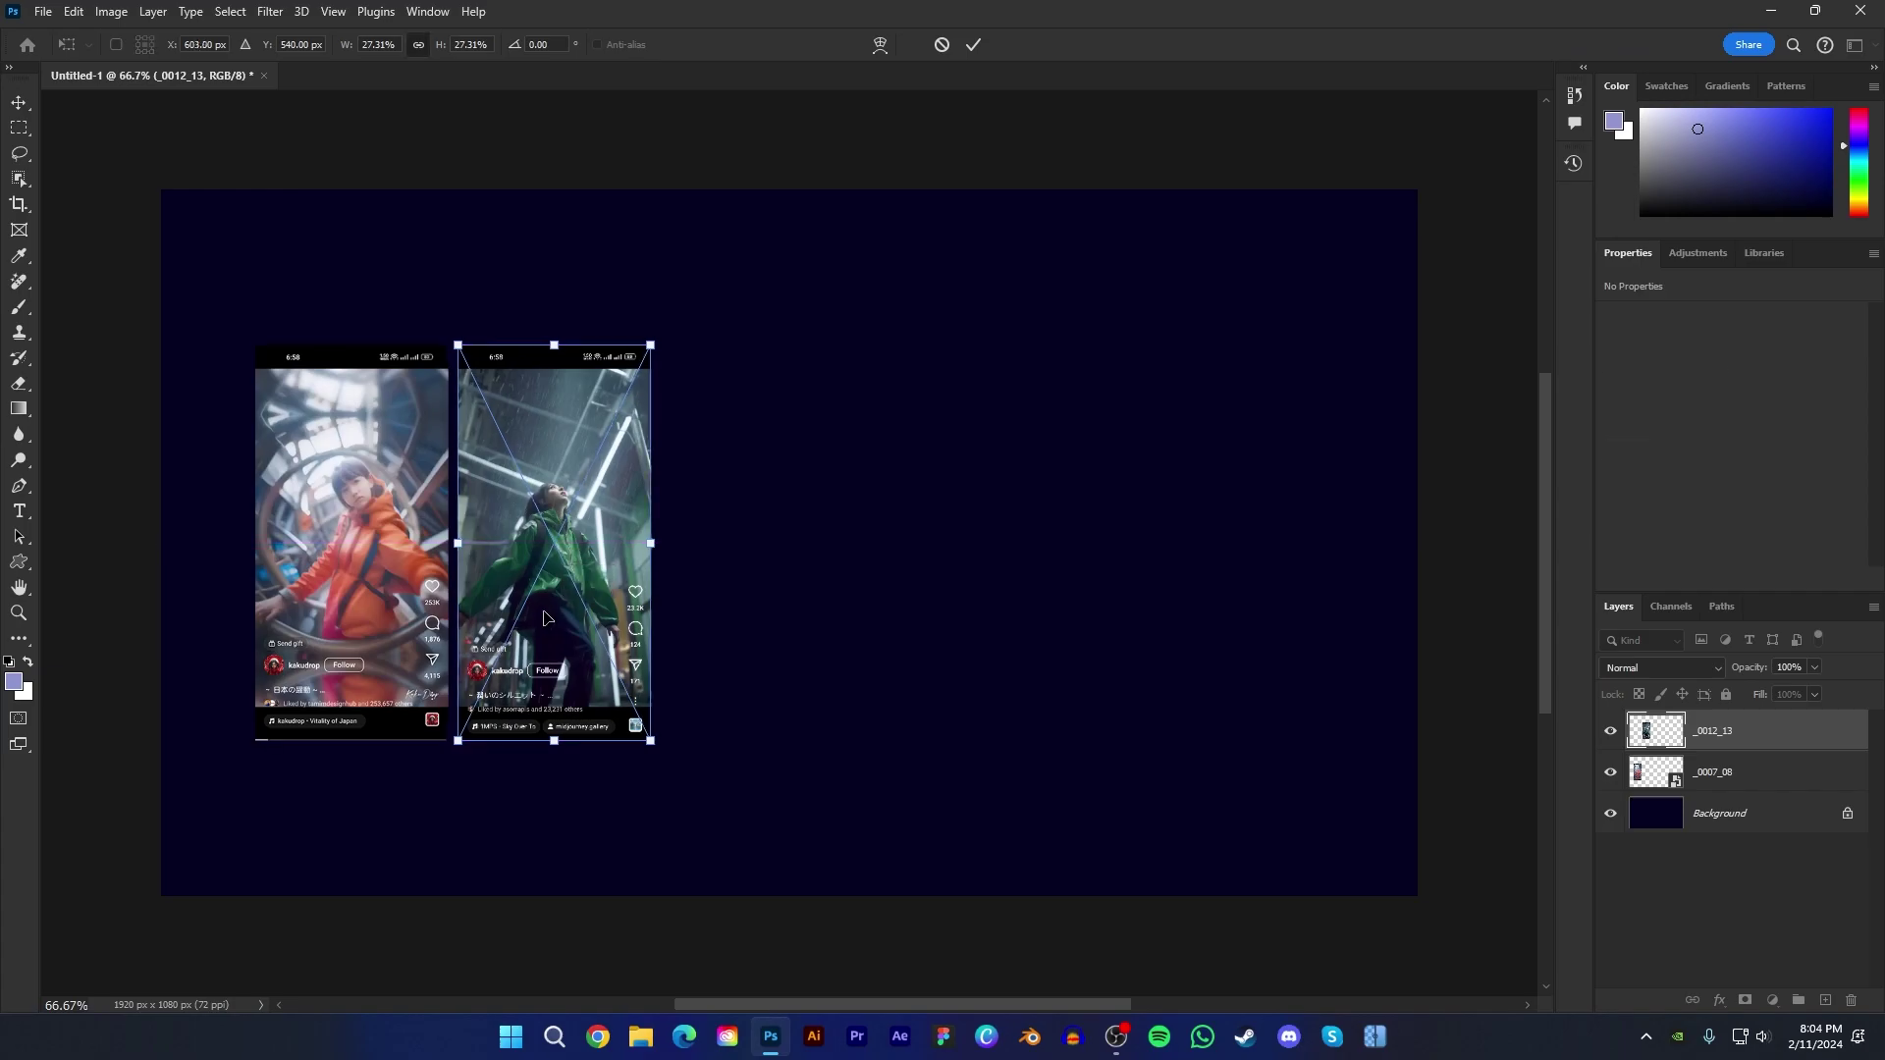
key(Return)
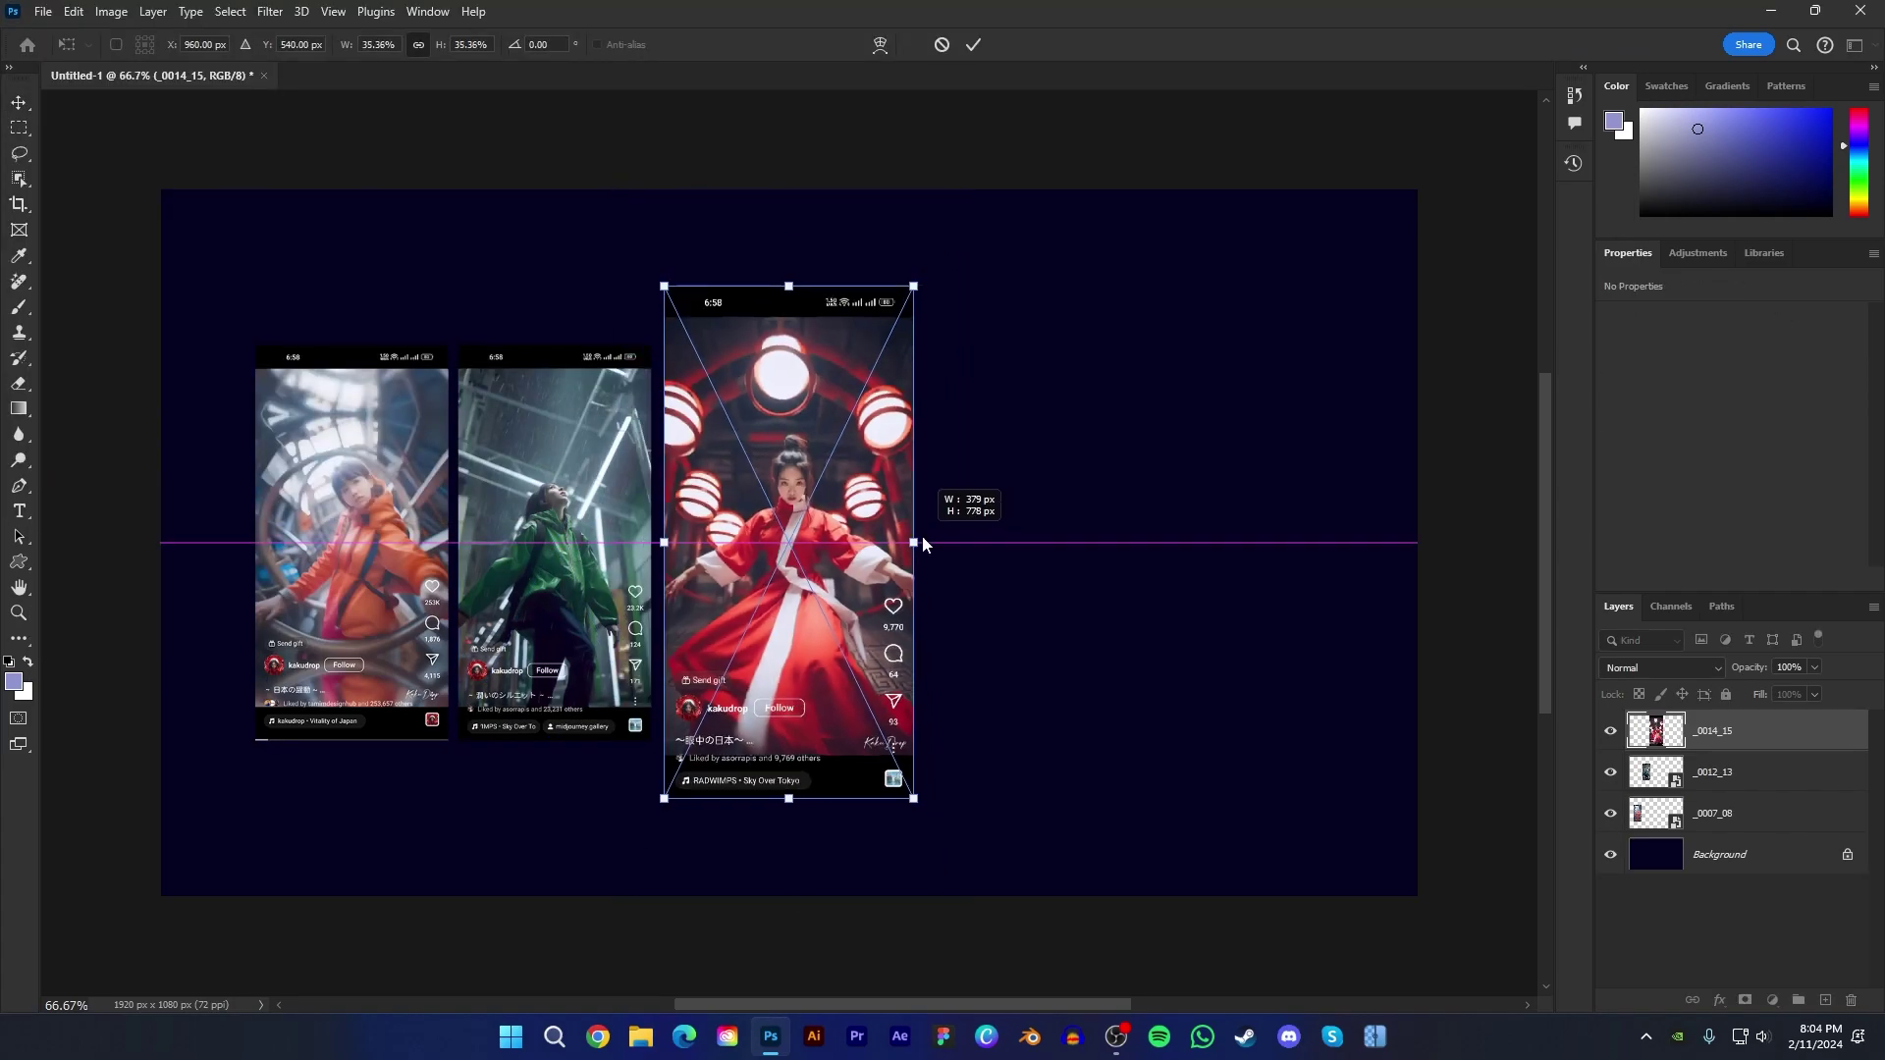
drag(922, 534, 854, 538)
key(Return)
Step: Embed the _0013_14 and _0019_20 screenshots, scaling them to complete the five-phone row
click(43, 11)
click(95, 440)
double_click(596, 398)
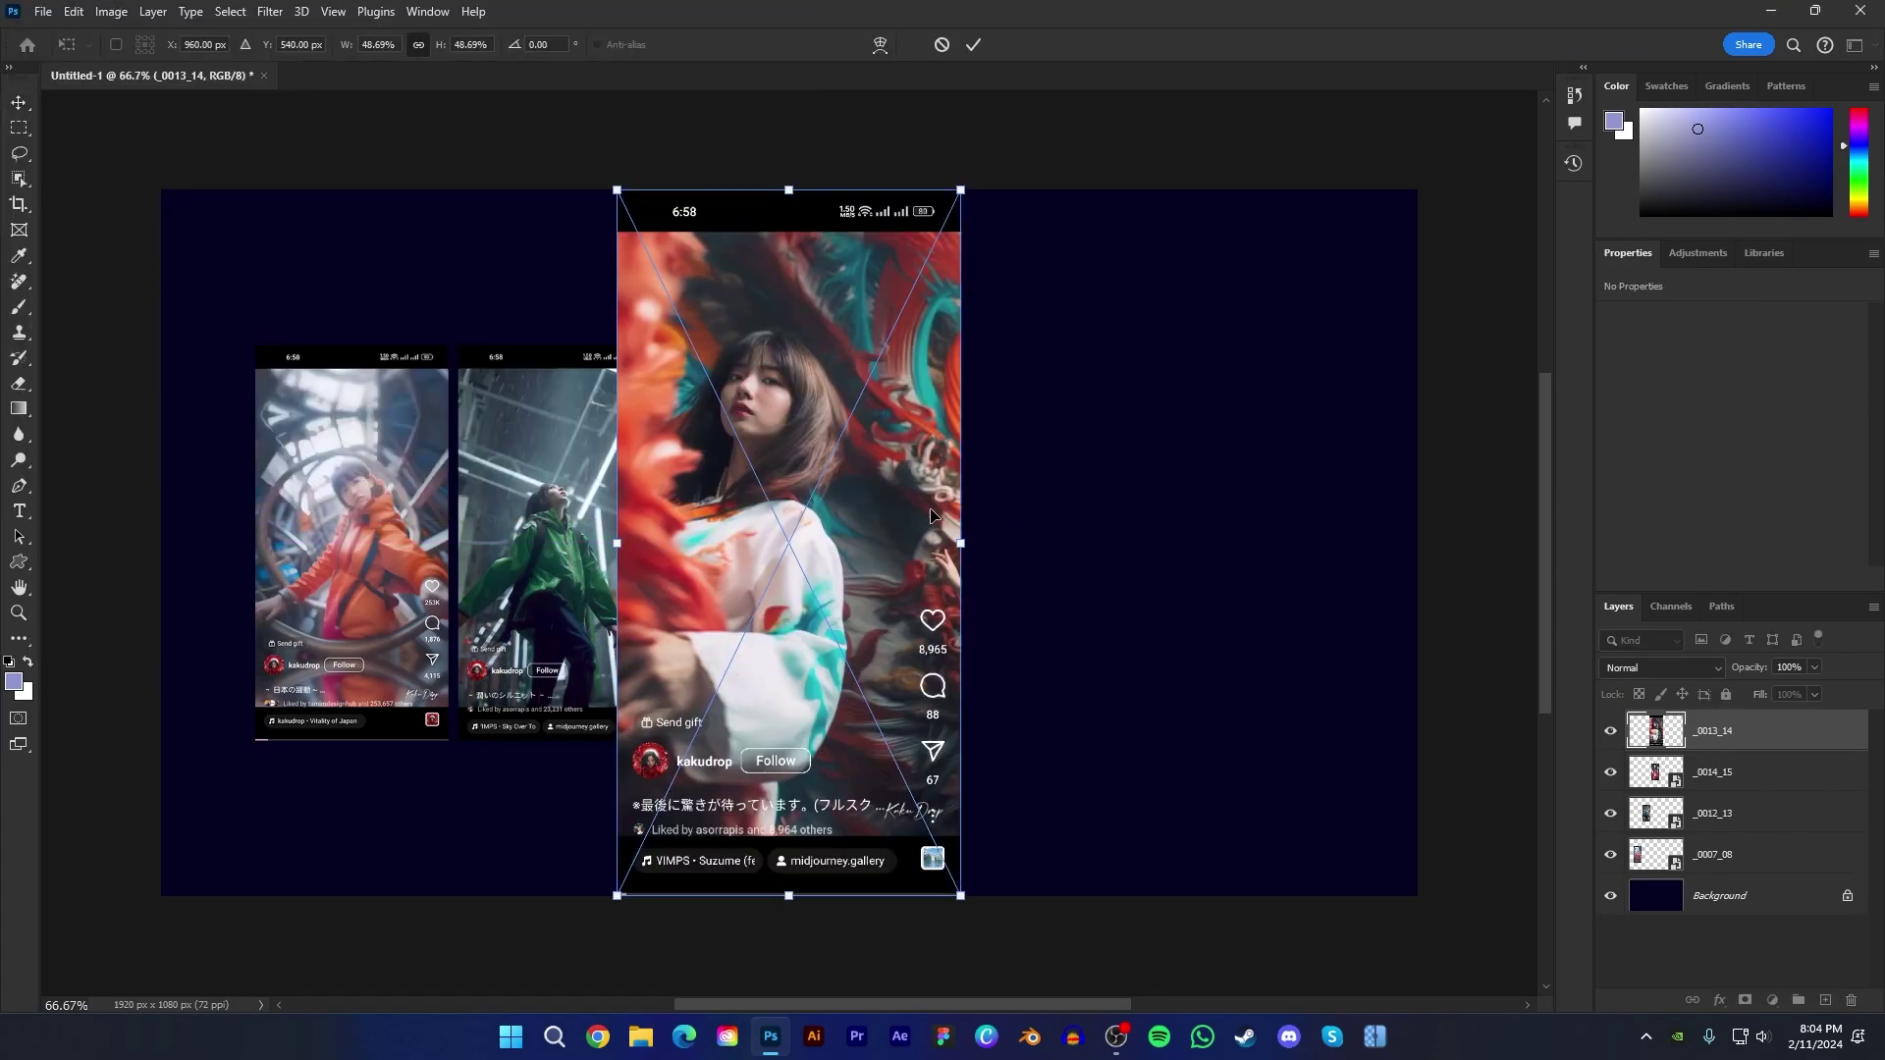
drag(618, 190, 862, 345)
key(Return)
click(43, 11)
click(95, 440)
click(720, 398)
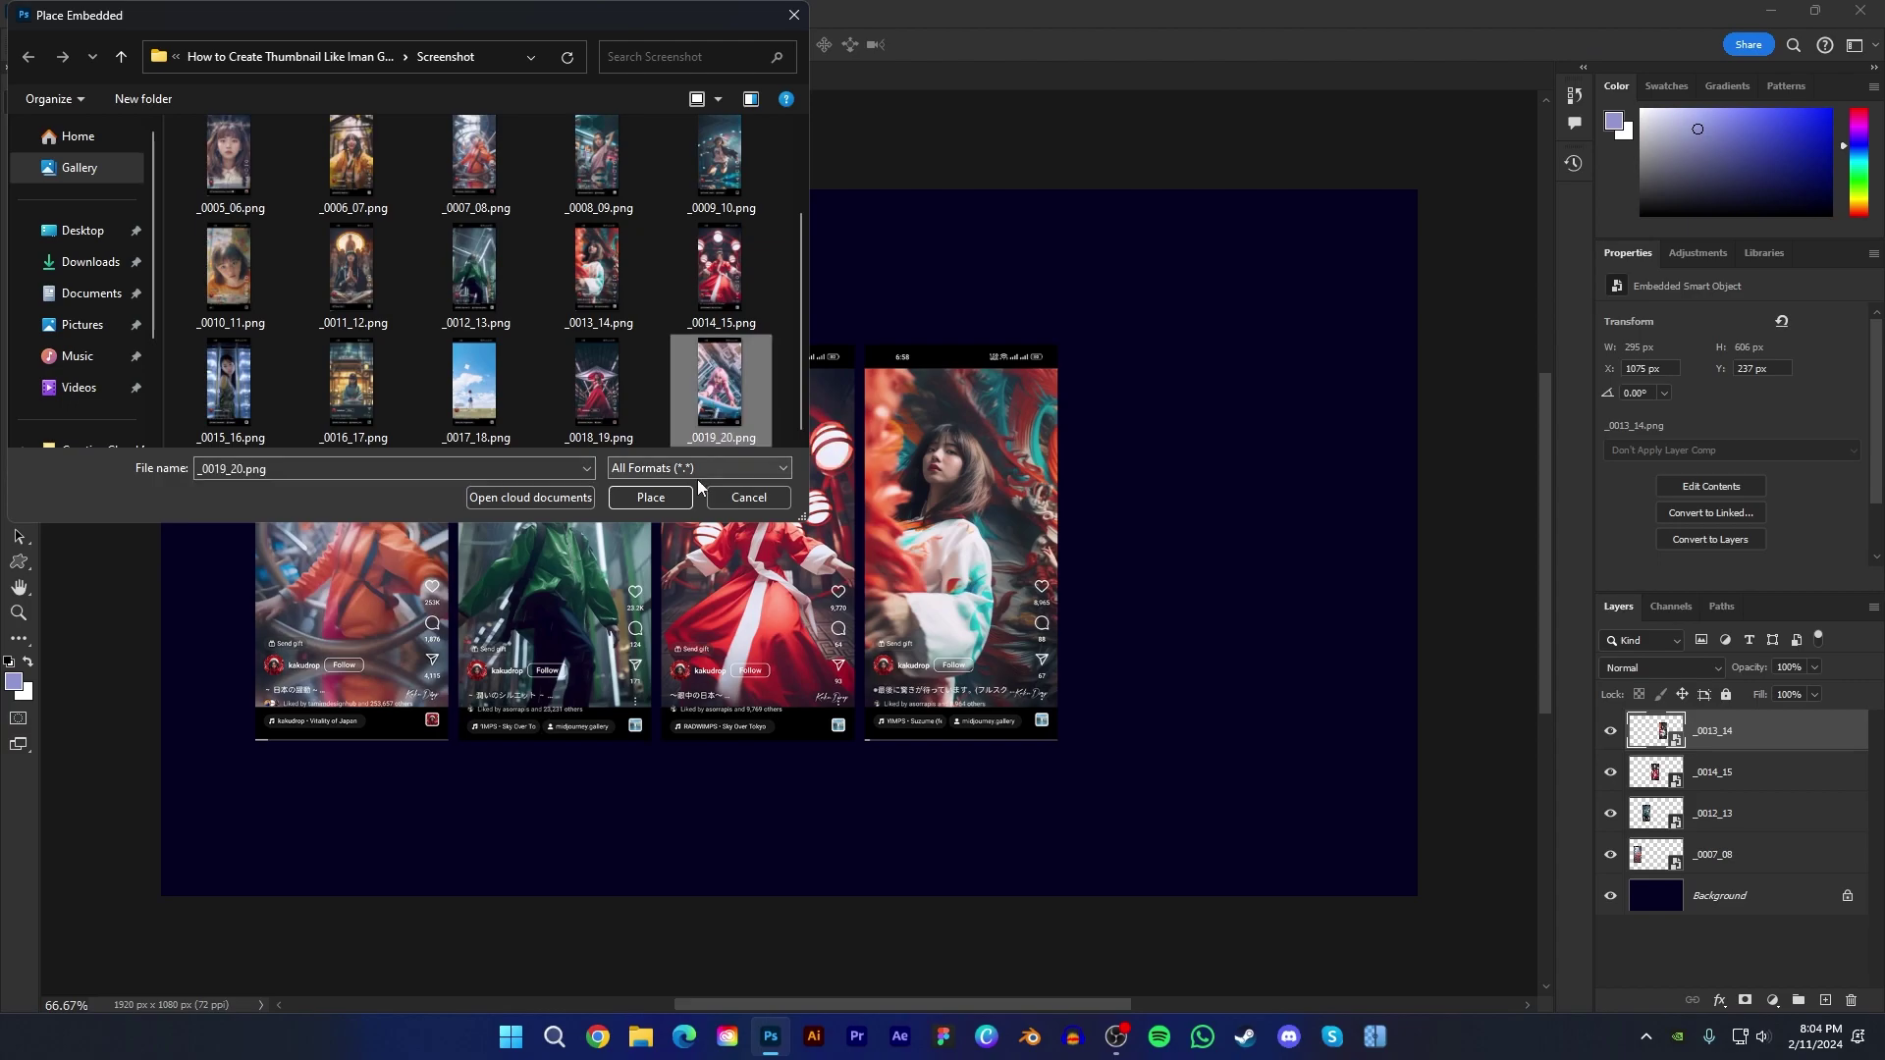
click(651, 497)
drag(1182, 770, 1165, 746)
key(Return)
Step: Stagger phones 1, 3 and 5 downward and duplicate the row of phones below
ctrl+click(1713, 813)
ctrl+click(1713, 895)
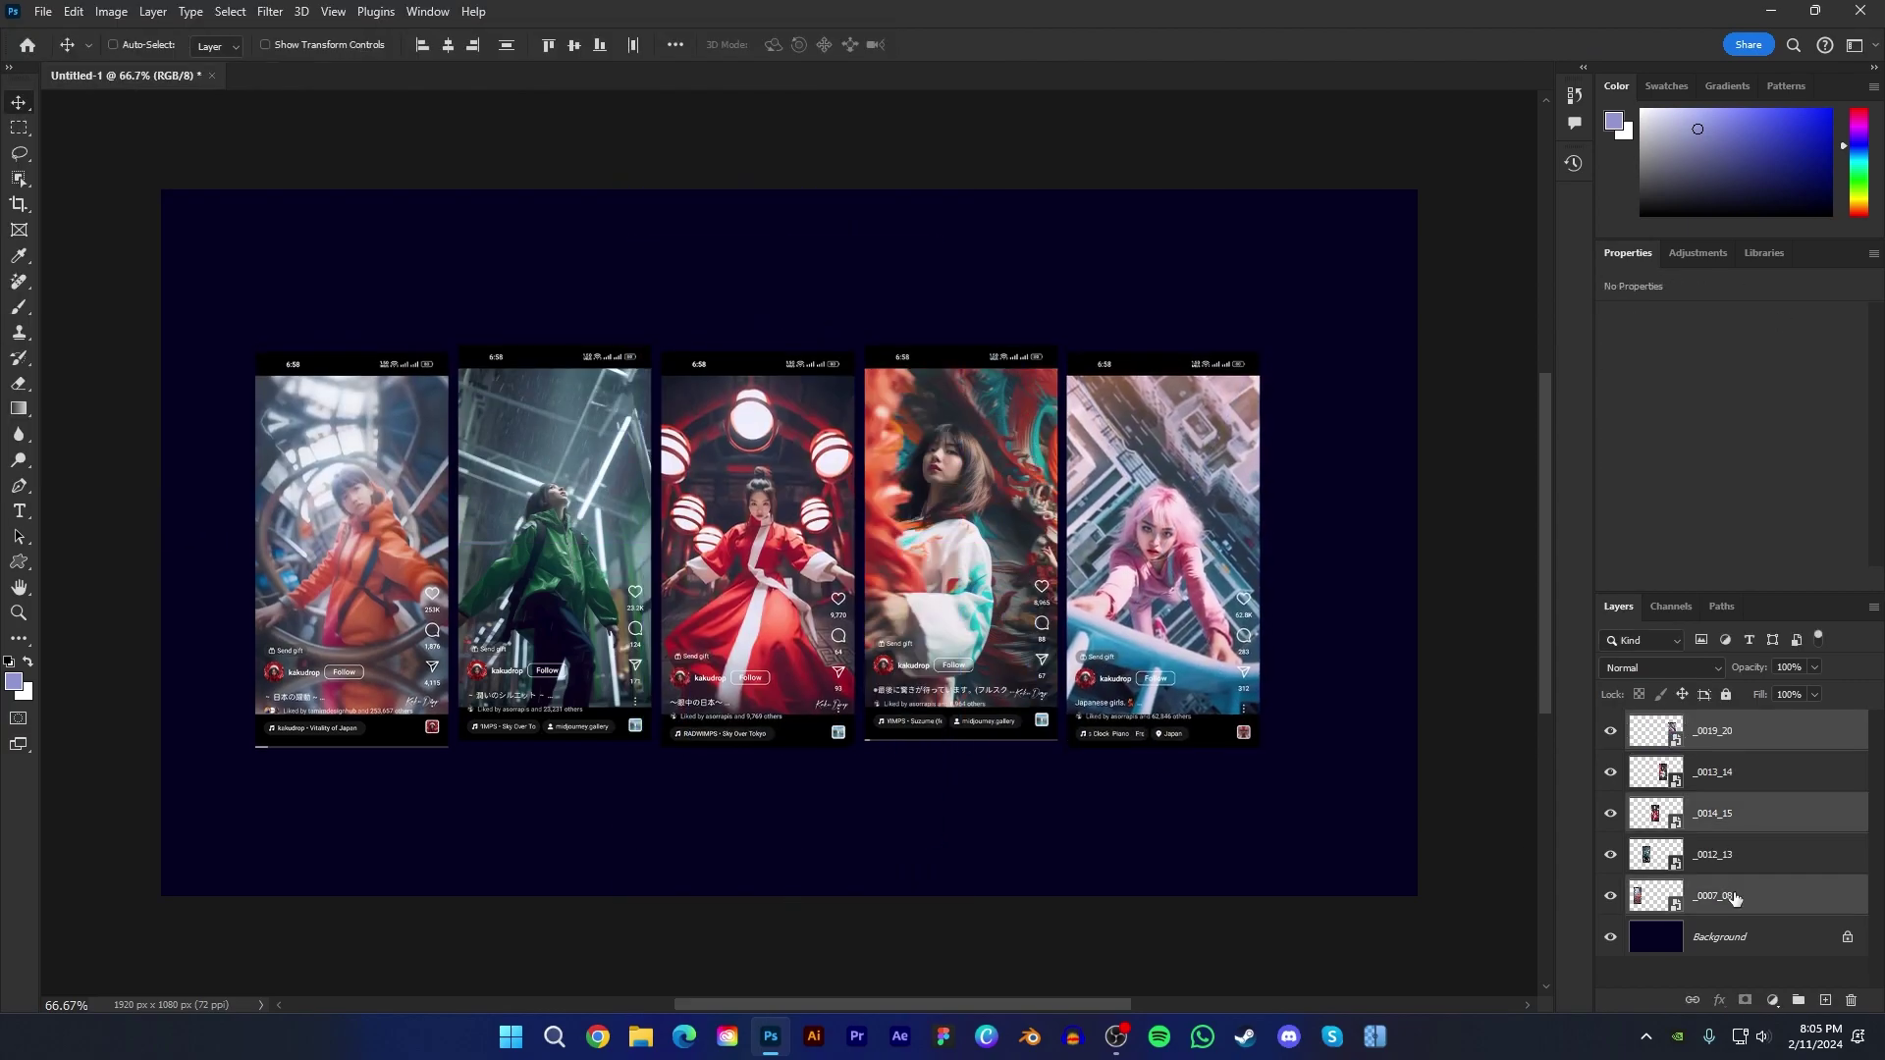
key(shift+Down)
key(shift+Down)
key(shift+Down)
key(shift+Down)
key(shift+Down)
key(shift+Down)
key(ctrl+alt+a)
mouse_move(781, 430)
mouse_down()
mouse_move(782, 842)
mouse_move(782, 440)
mouse_up()
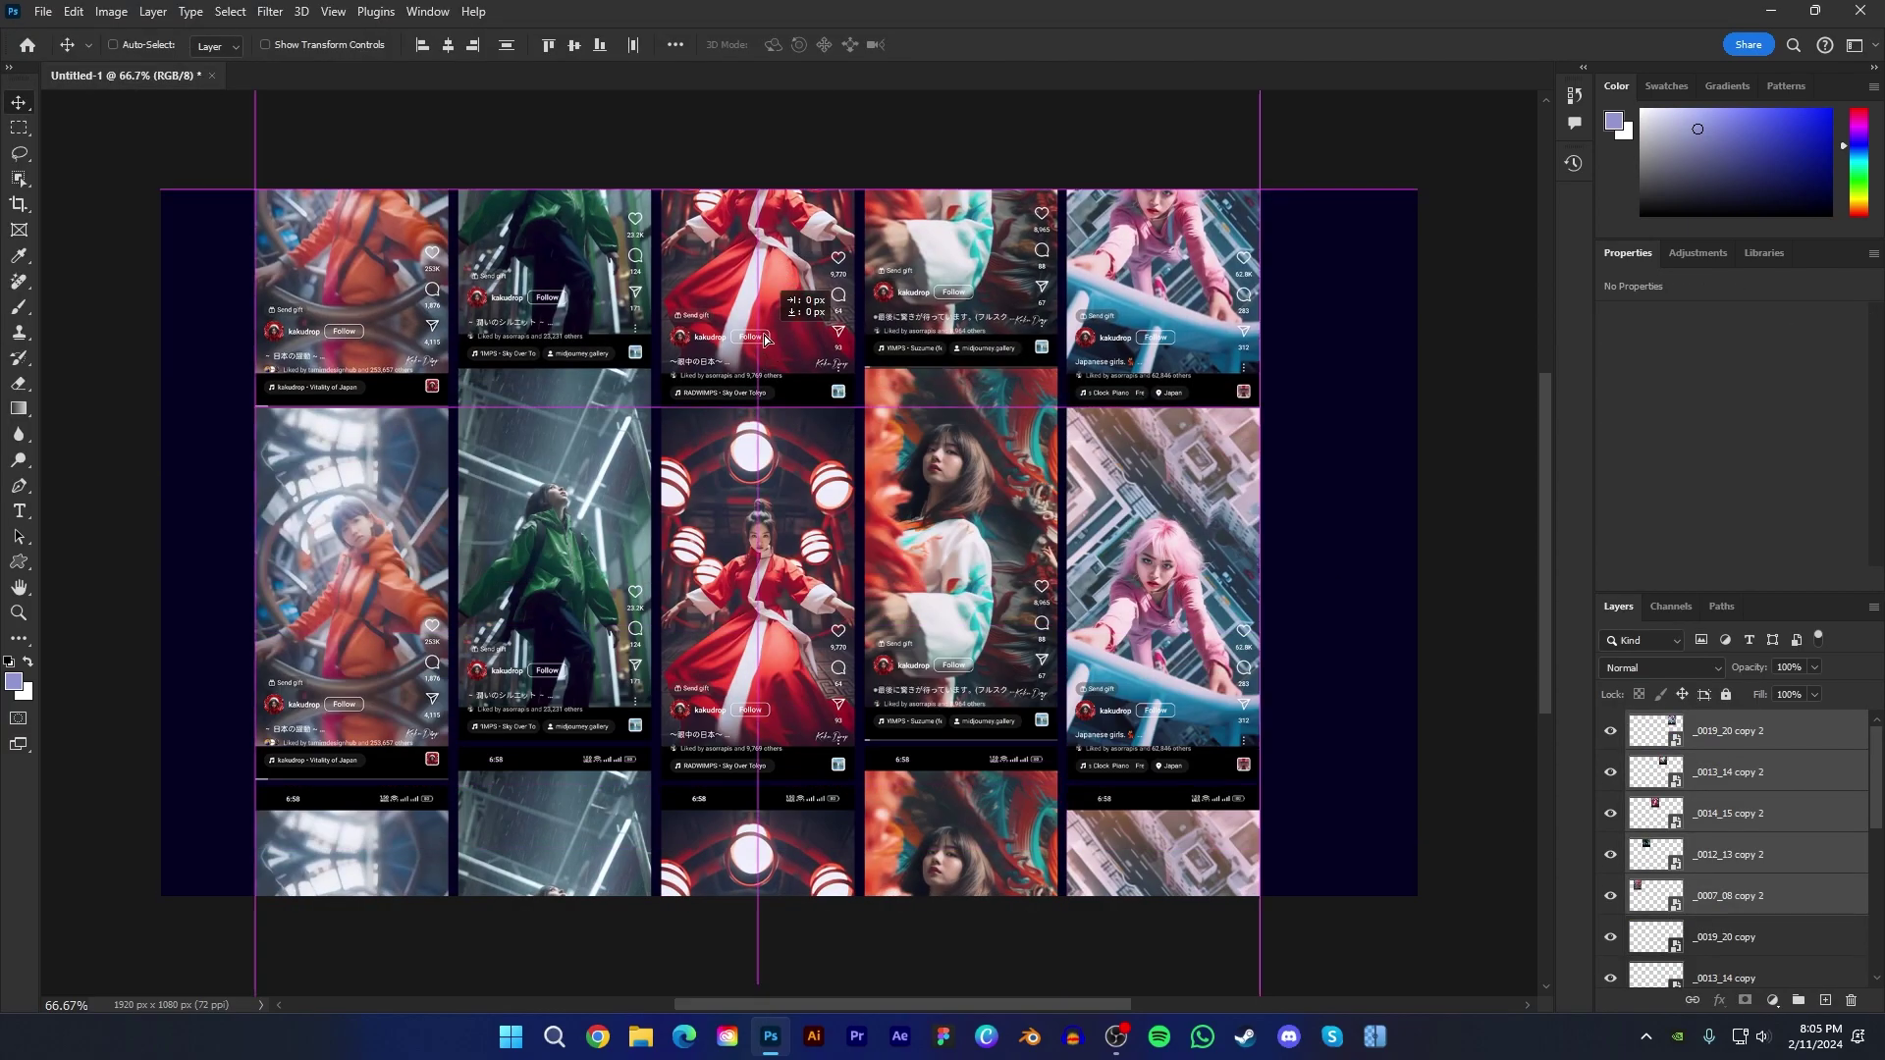
Step: Combine all the phone screenshot layers into one smart object
click(1806, 746)
scroll(1807, 749, down, 3)
scroll(1806, 748, down, 3)
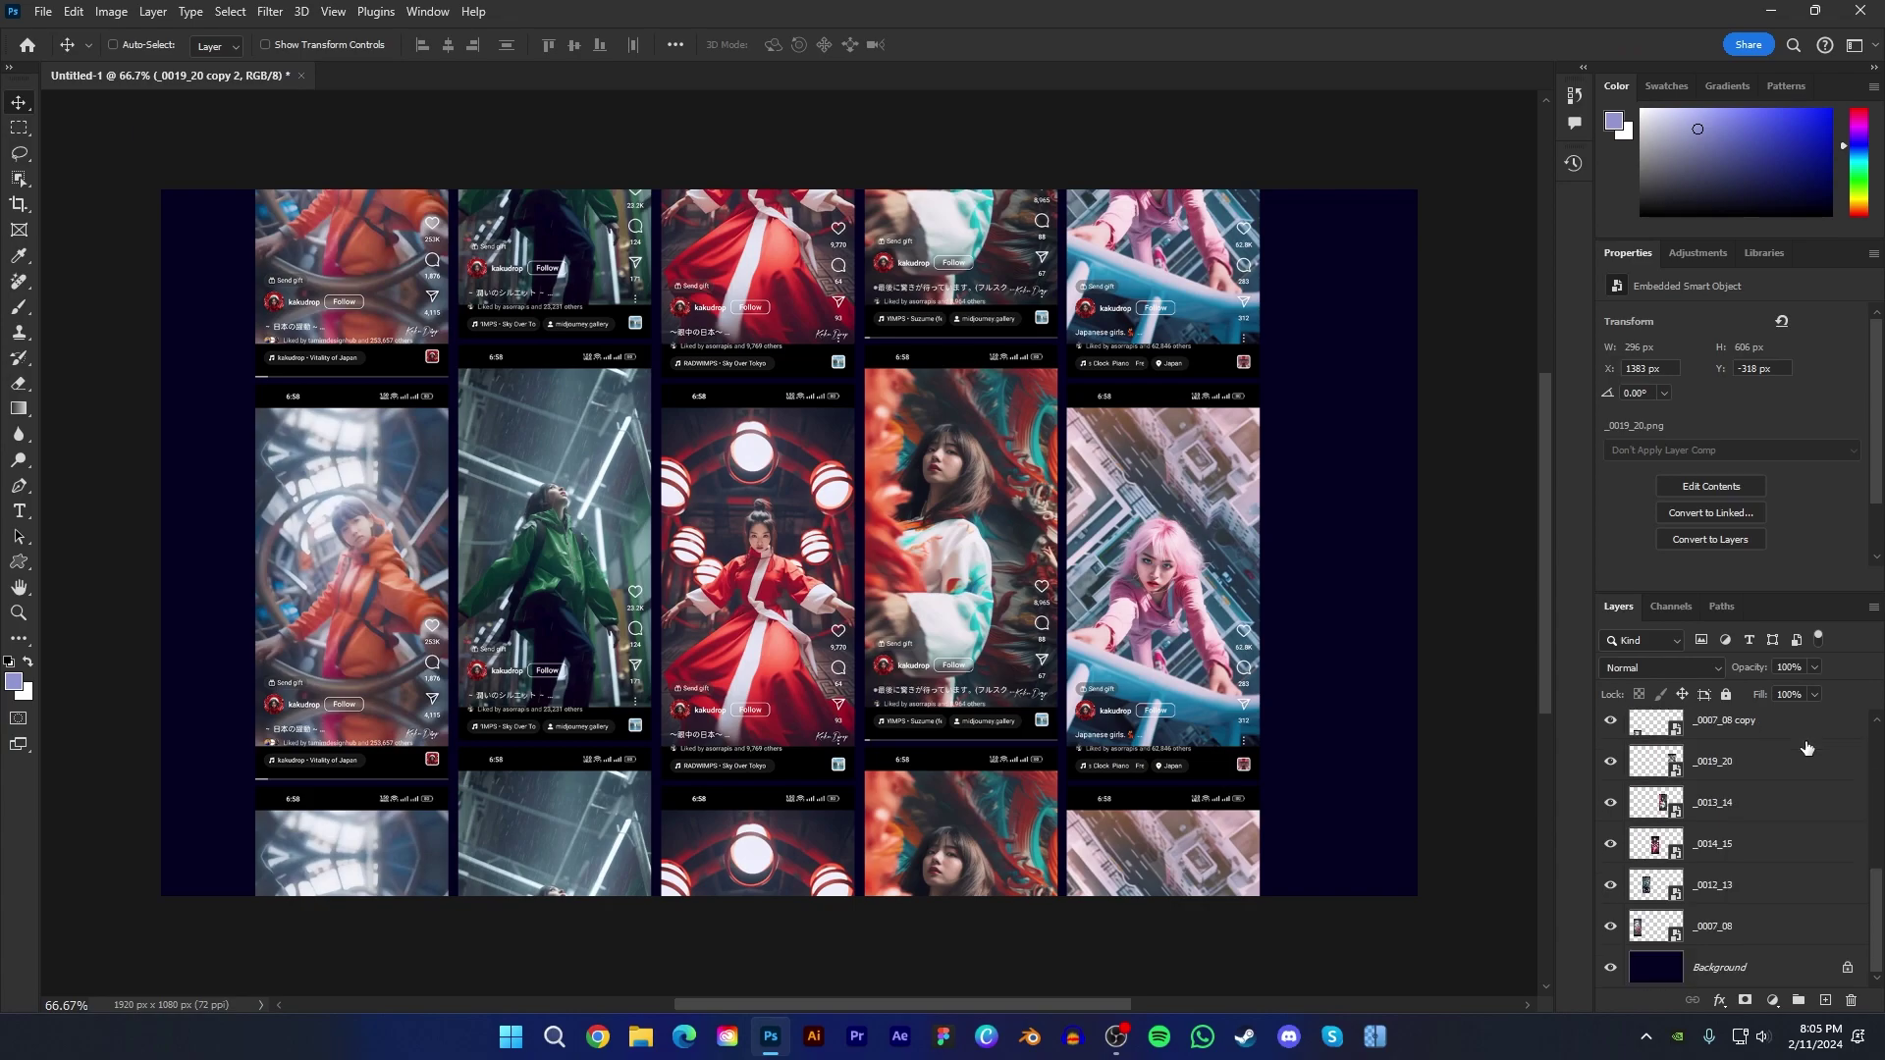
shift+click(1799, 926)
right_click(1799, 926)
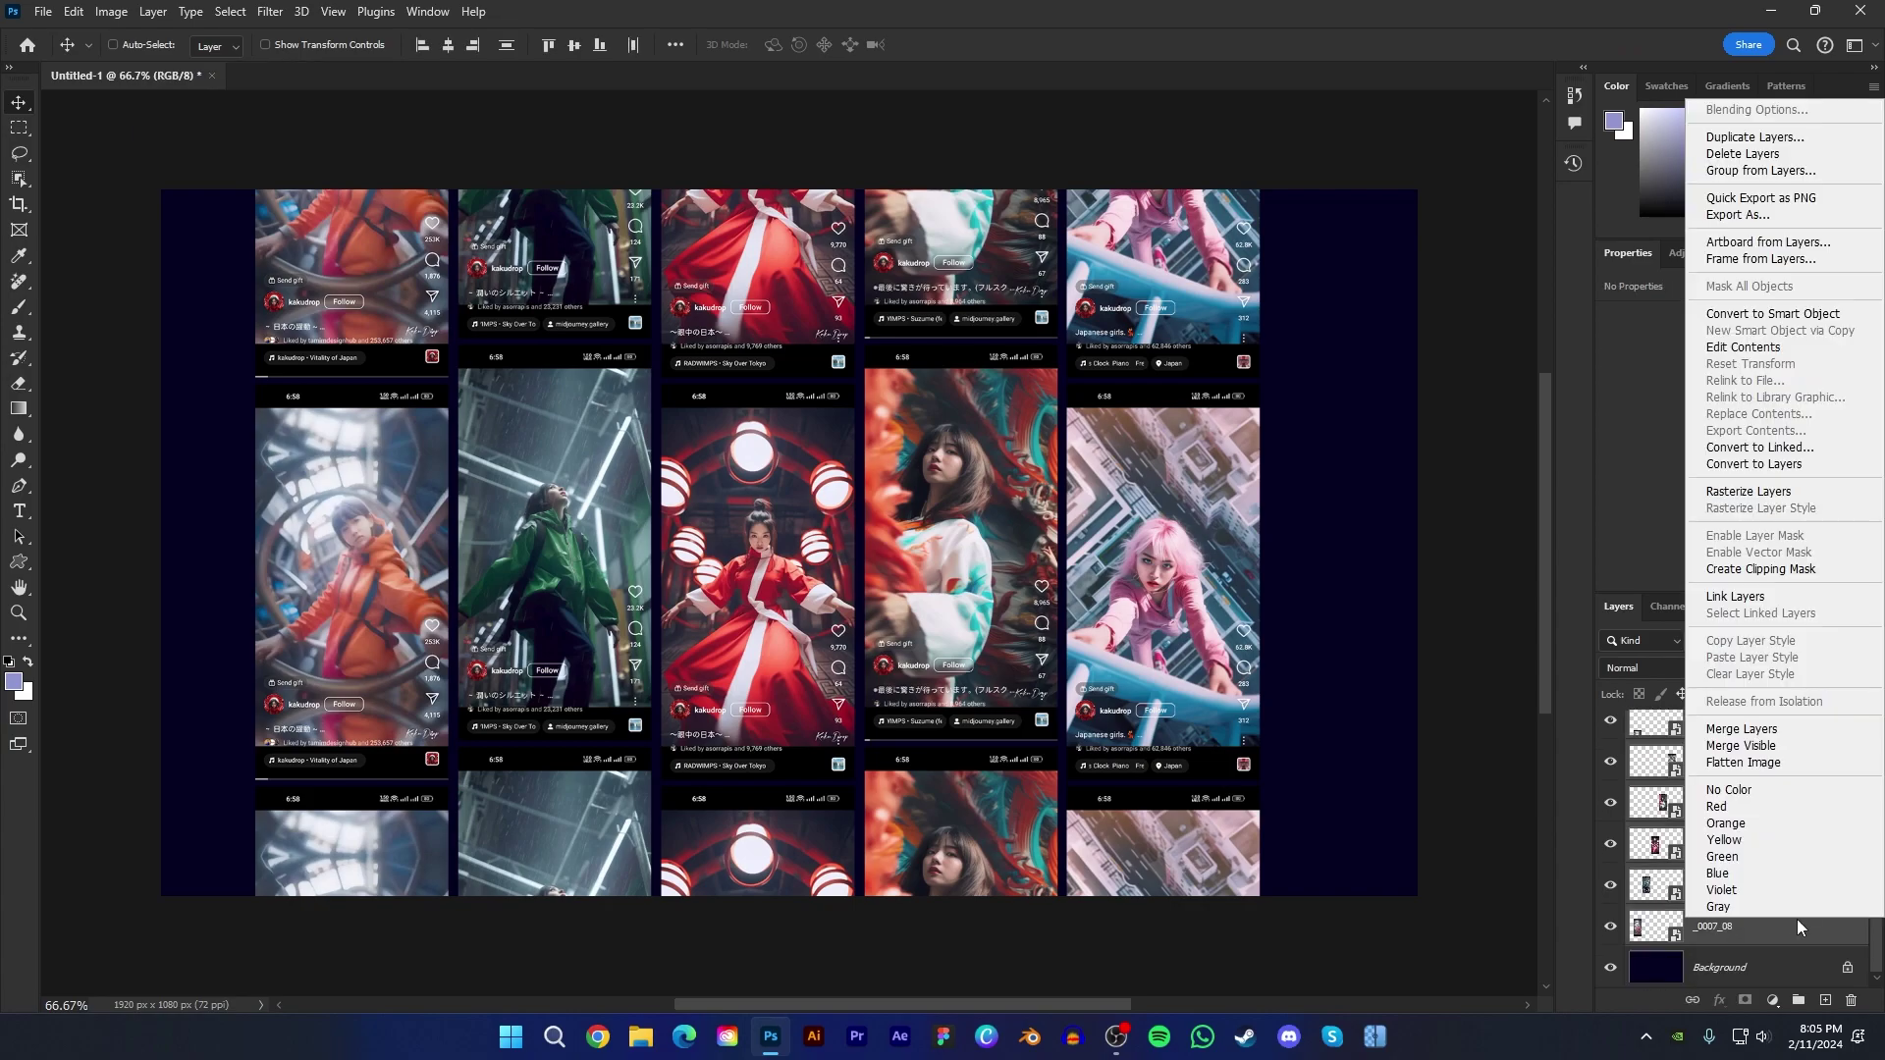
click(1779, 316)
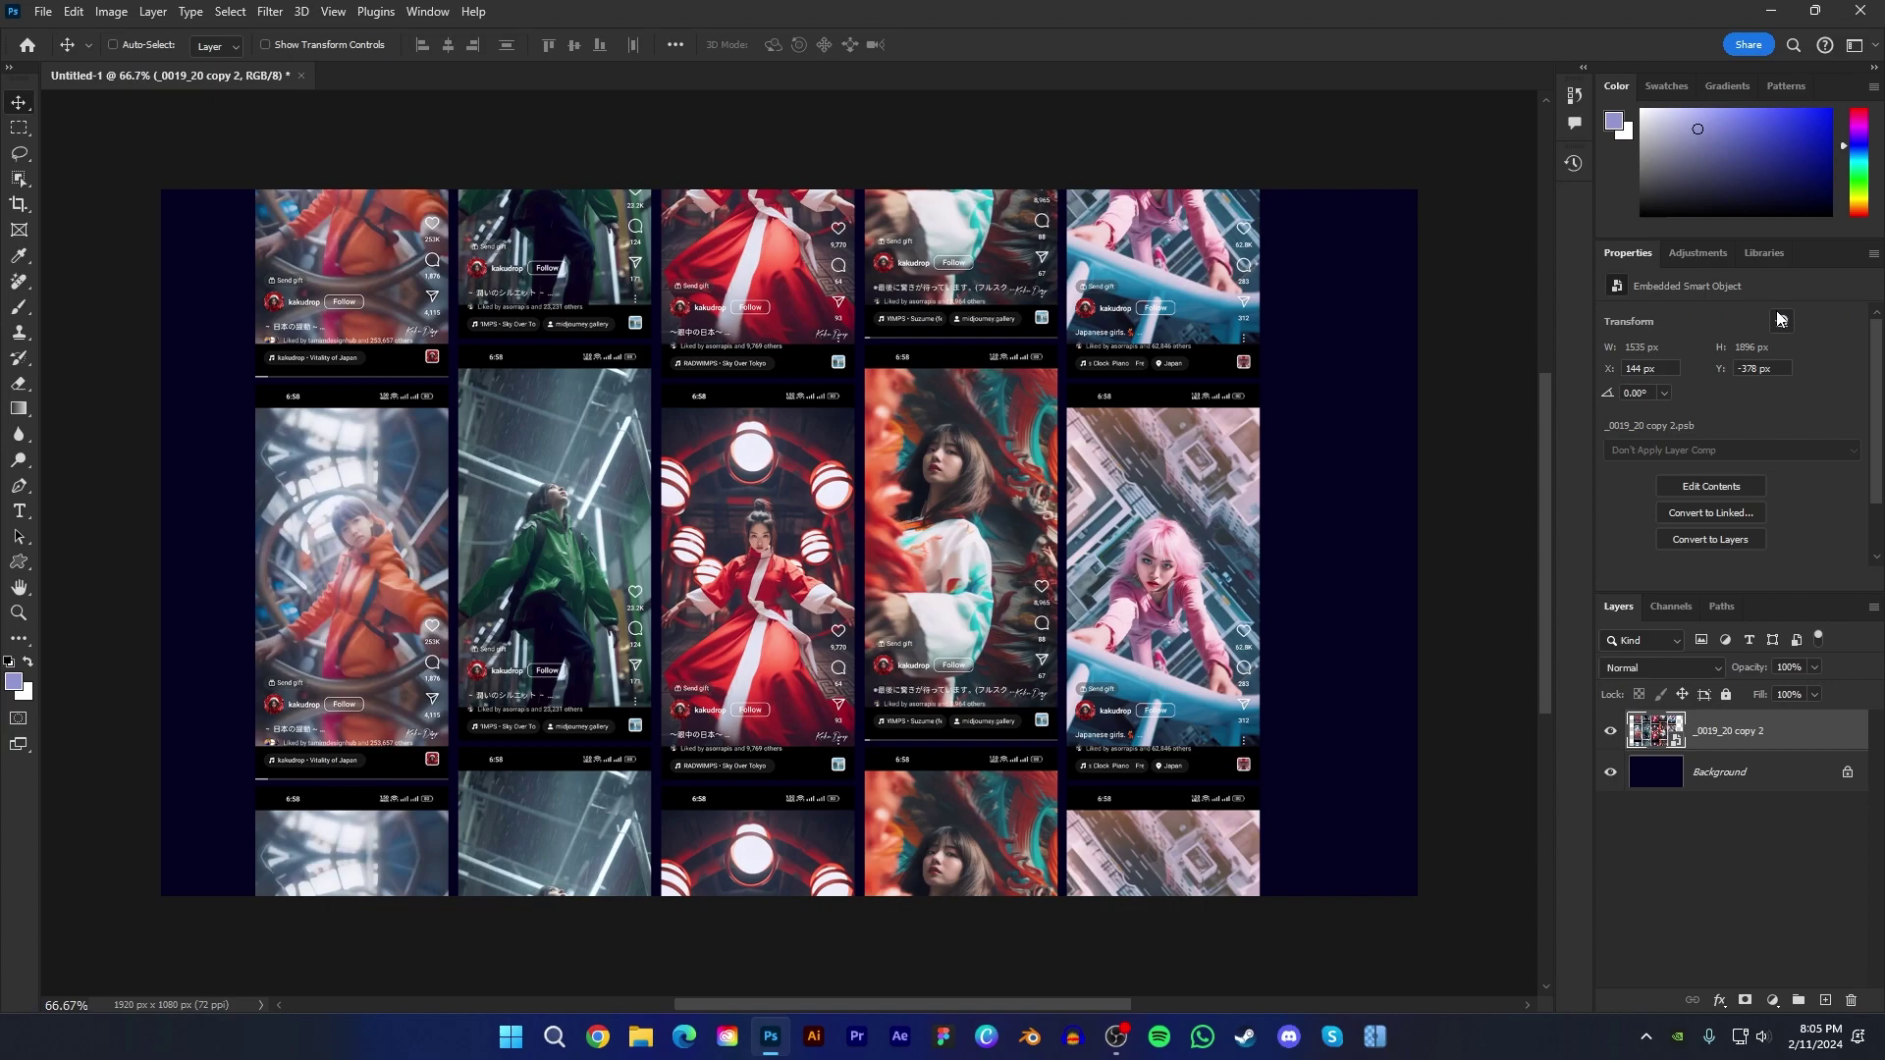
Step: Distort the combined phone grid into a slanted perspective trapezoid filling the canvas
key(ctrl+t)
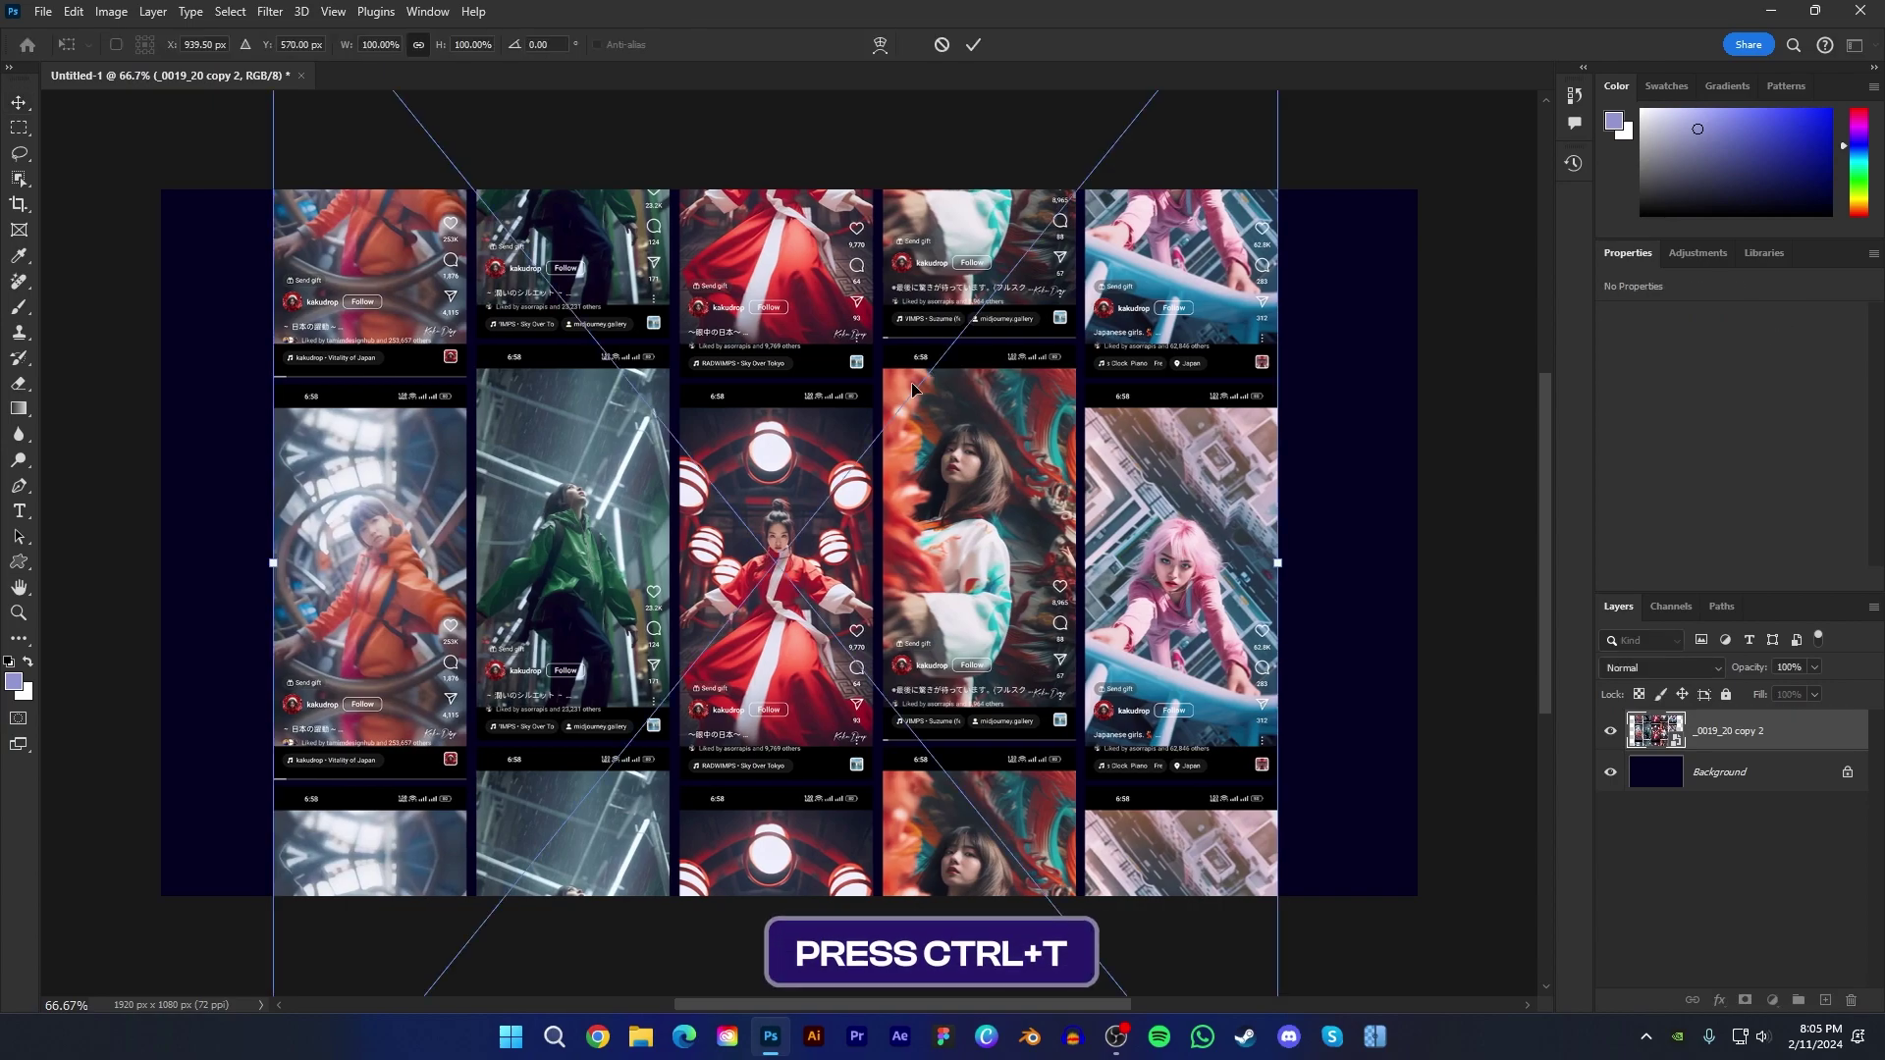
key(ctrl+0)
right_click(775, 581)
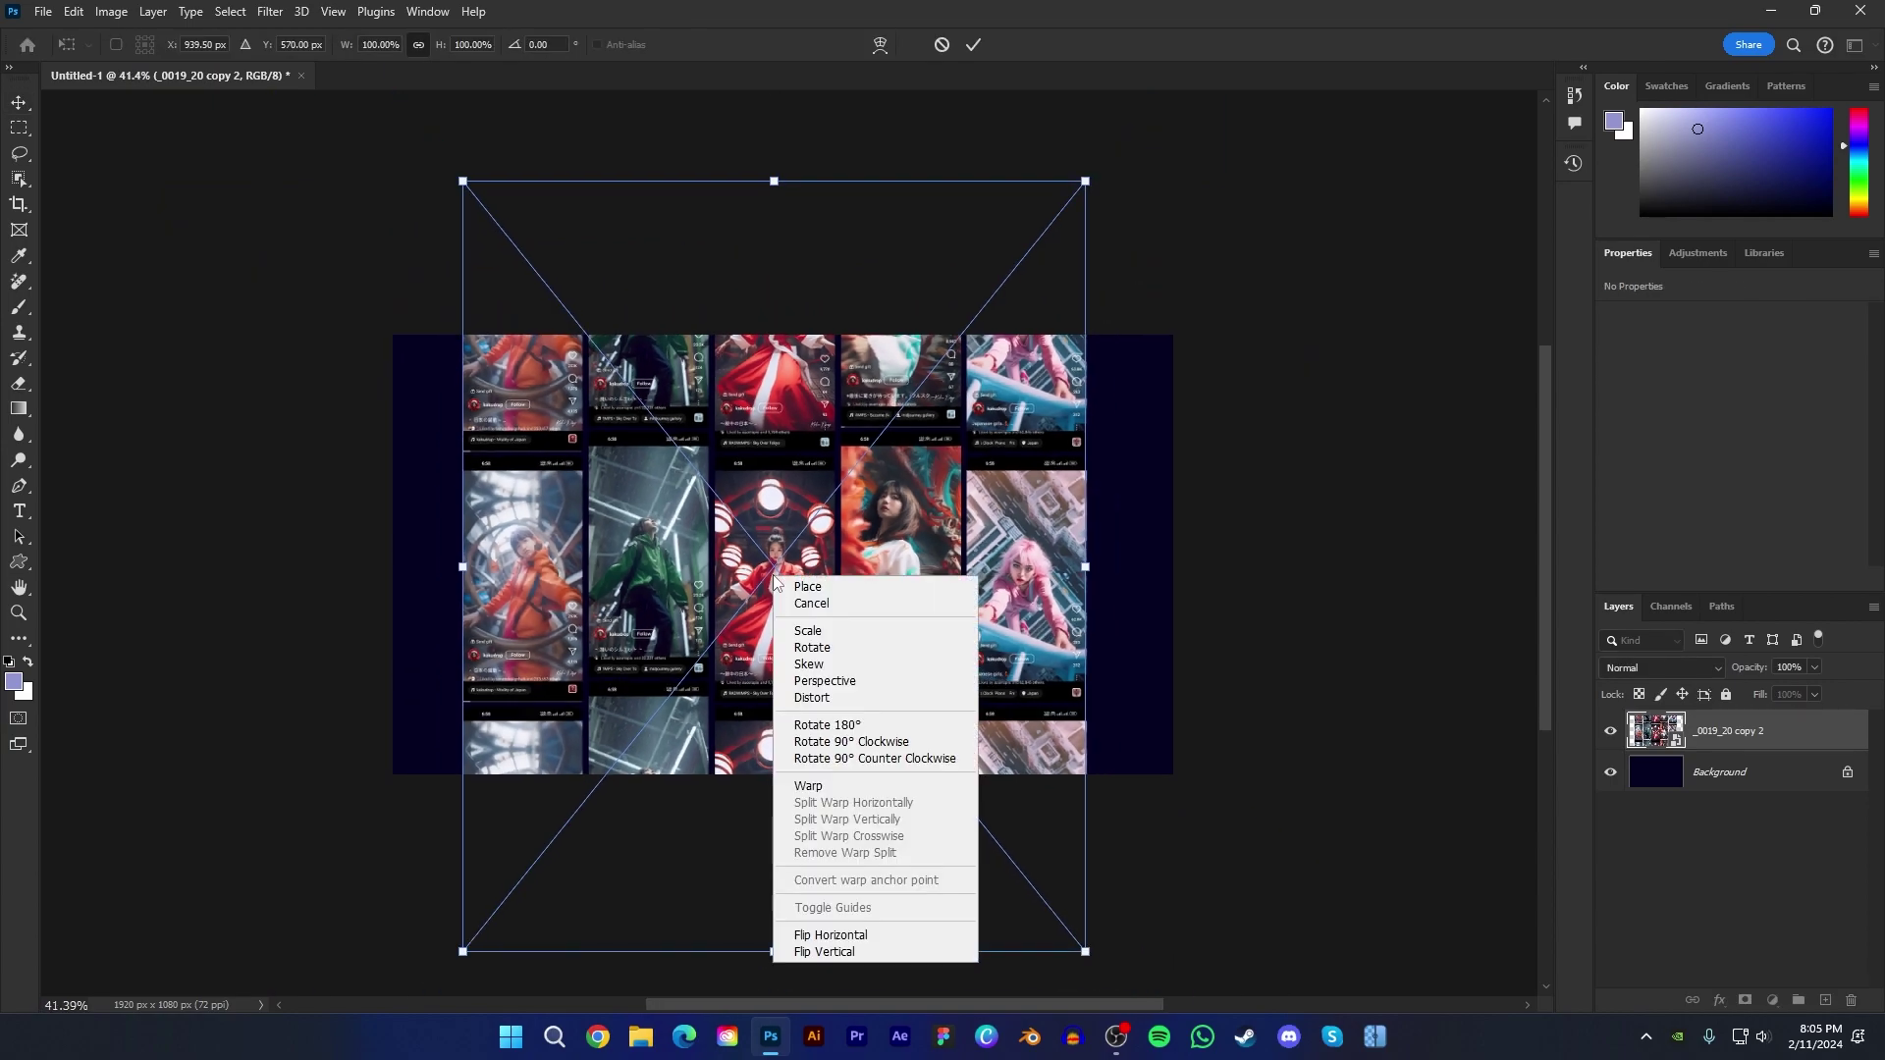
click(805, 693)
drag(1092, 185, 1016, 187)
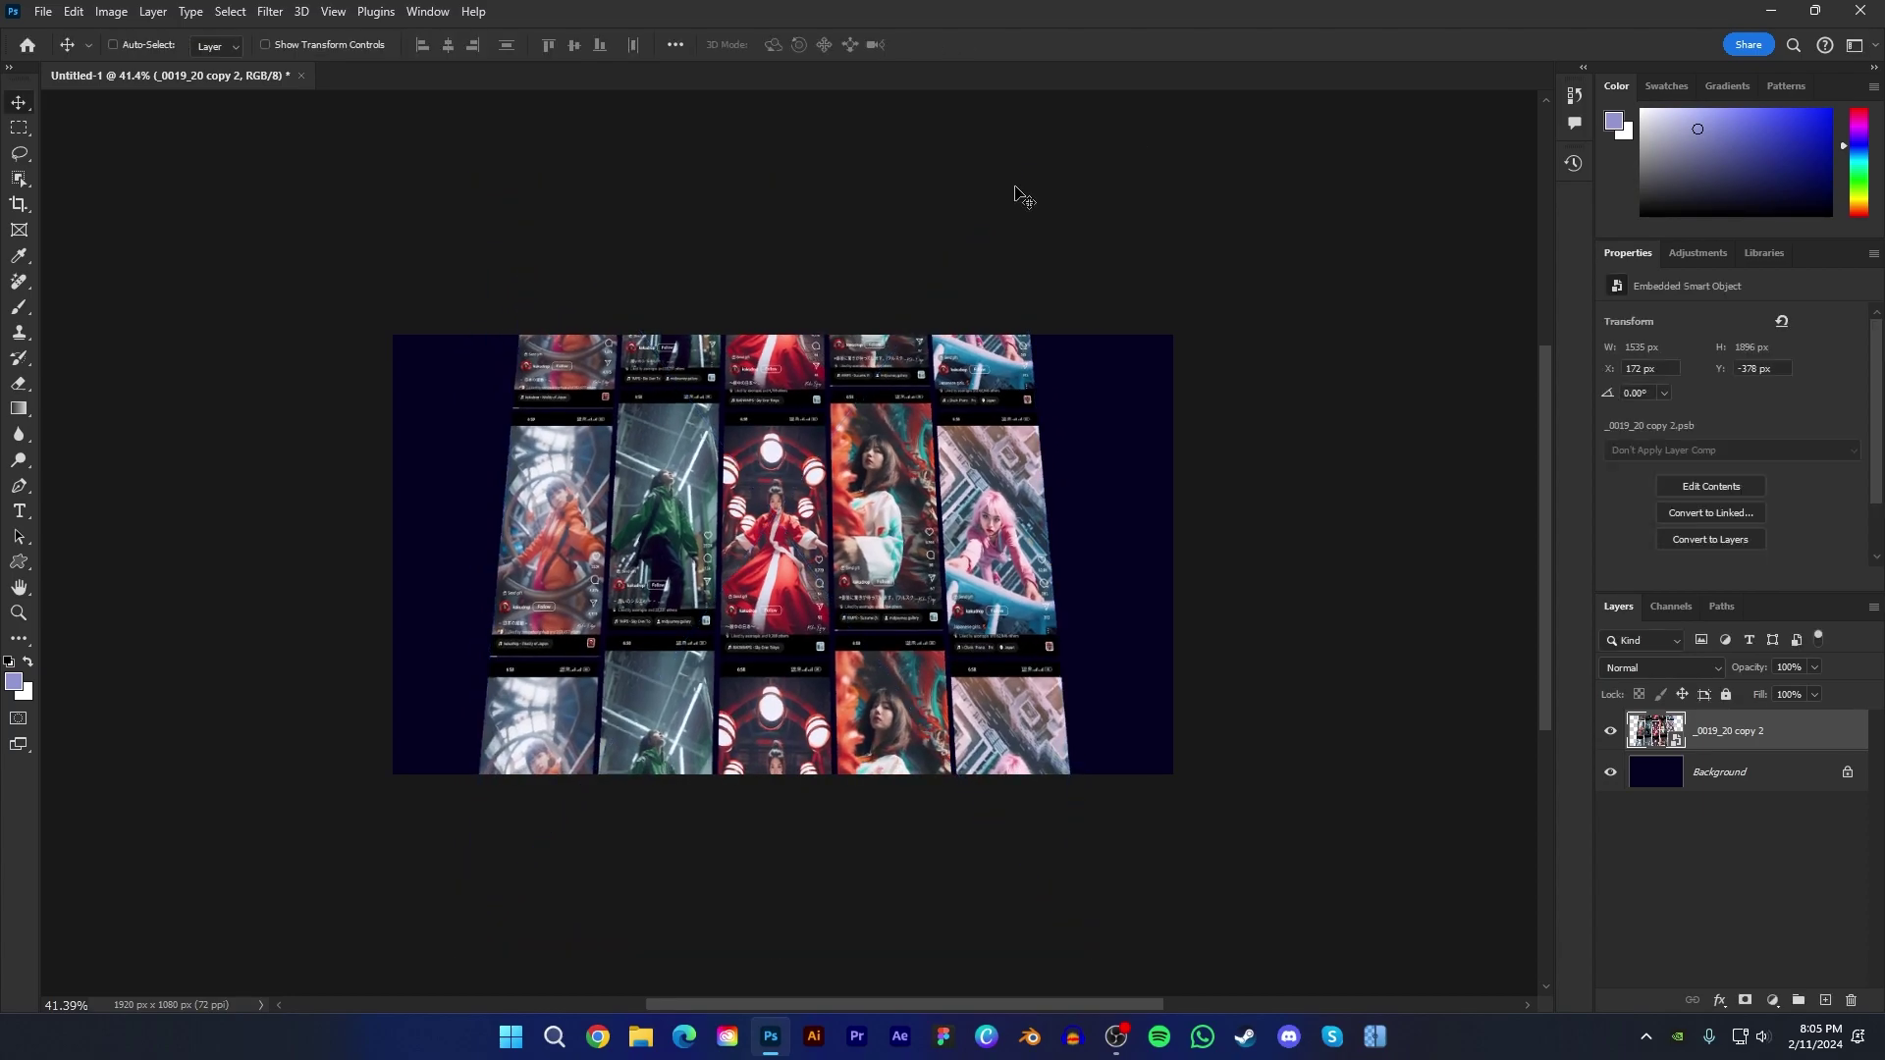
drag(1051, 567, 1149, 579)
key(Return)
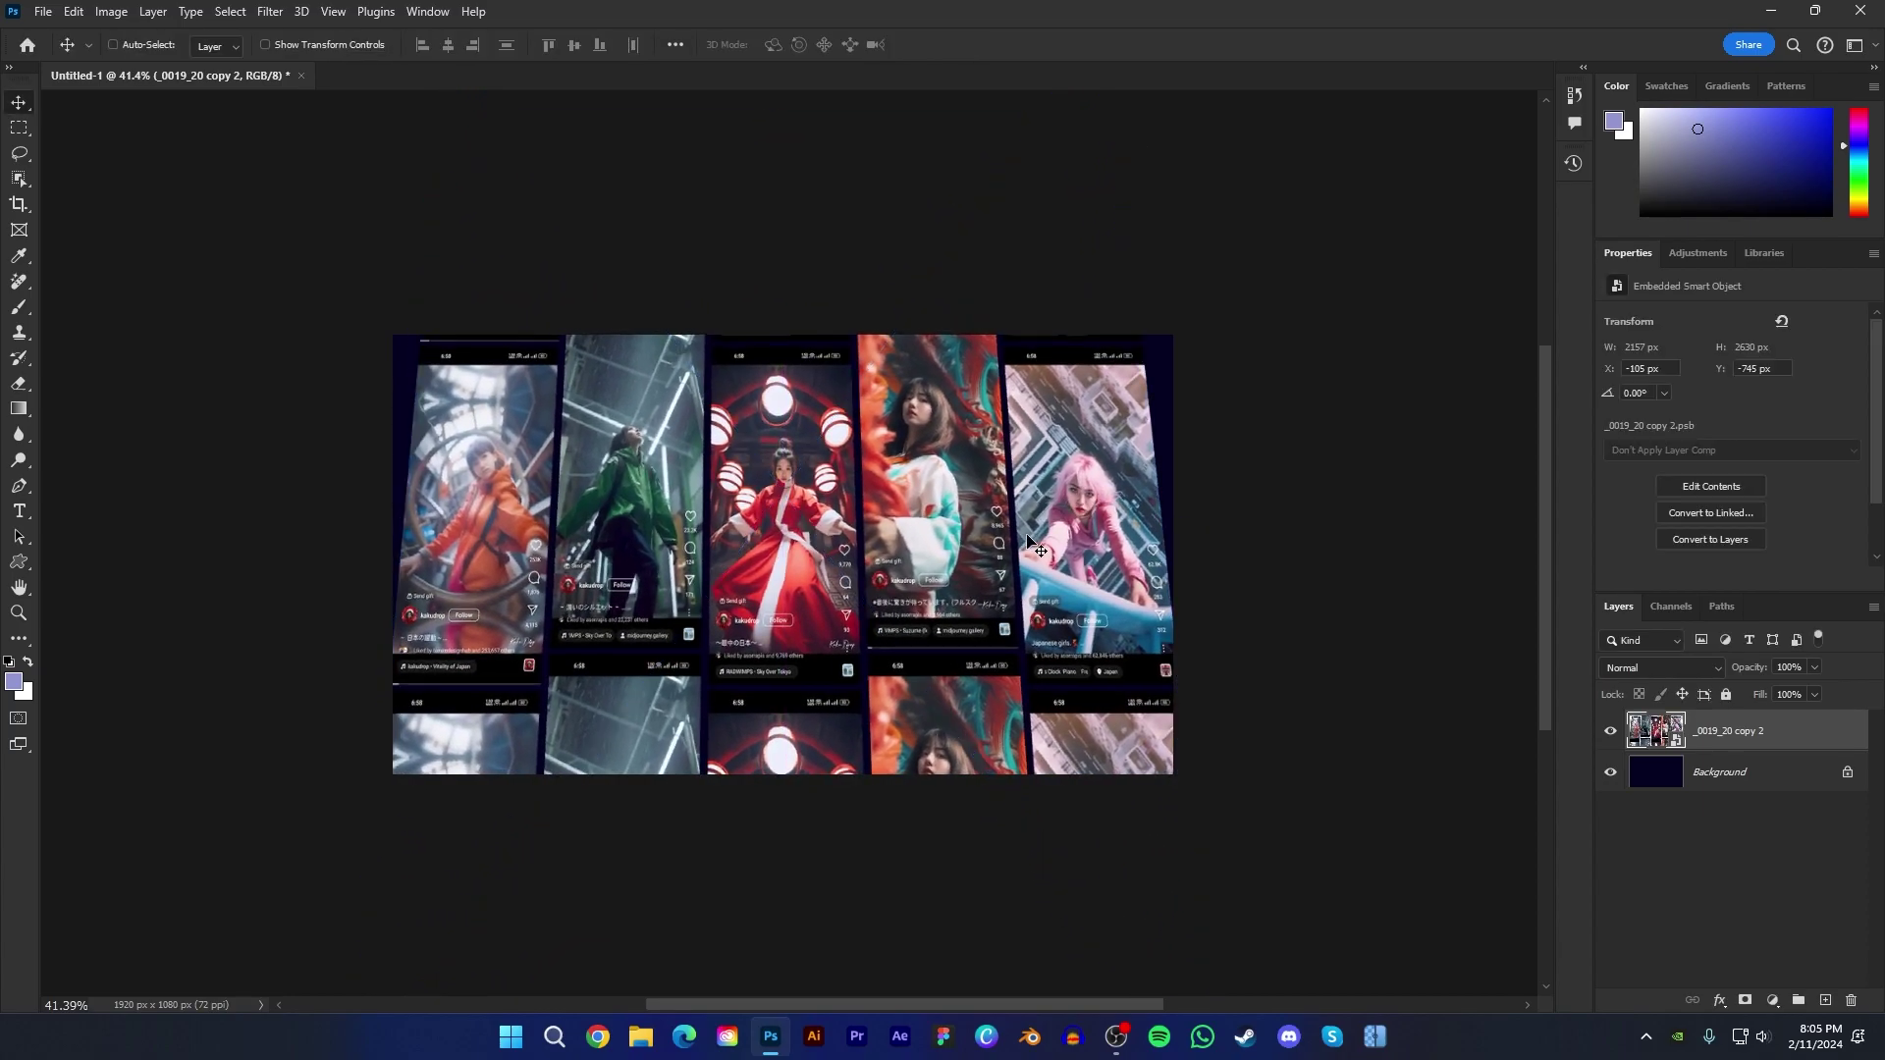
Step: Apply a Motion Blur filter to the phone screenshot grid
click(279, 13)
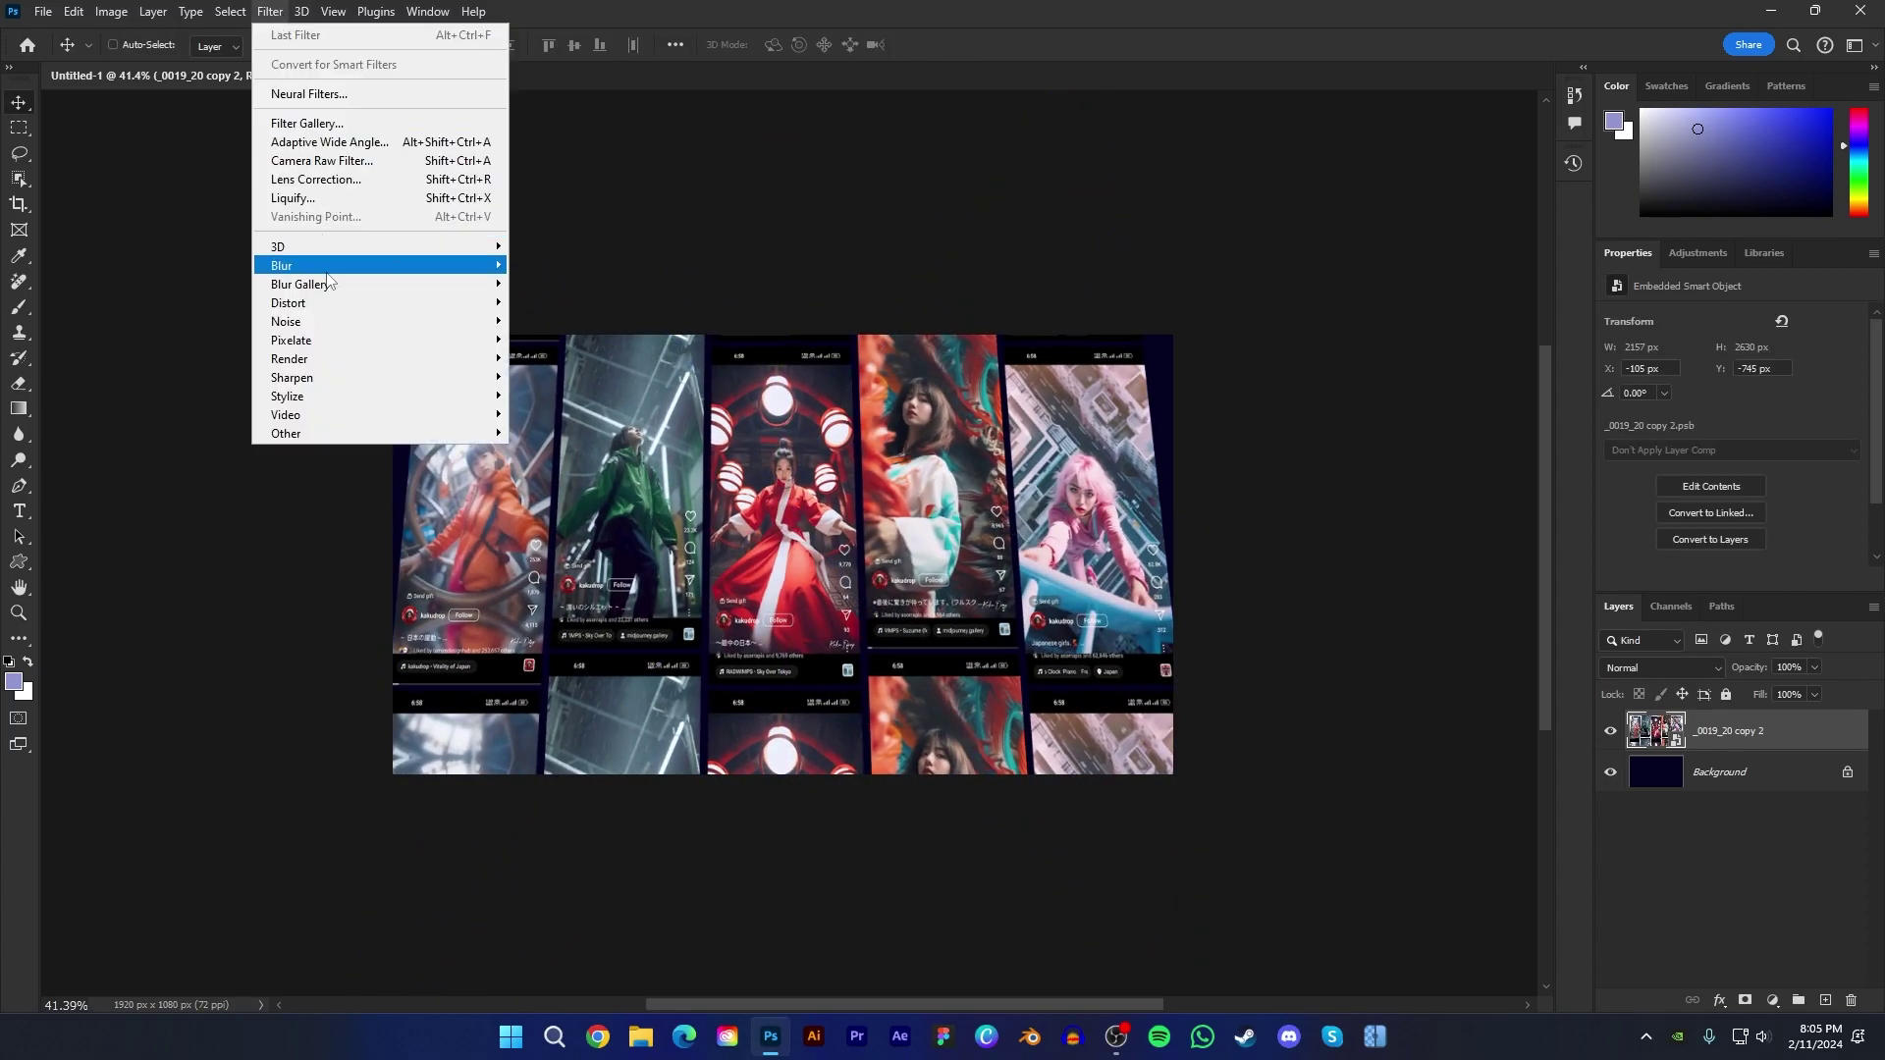
mouse_move(465, 274)
click(556, 377)
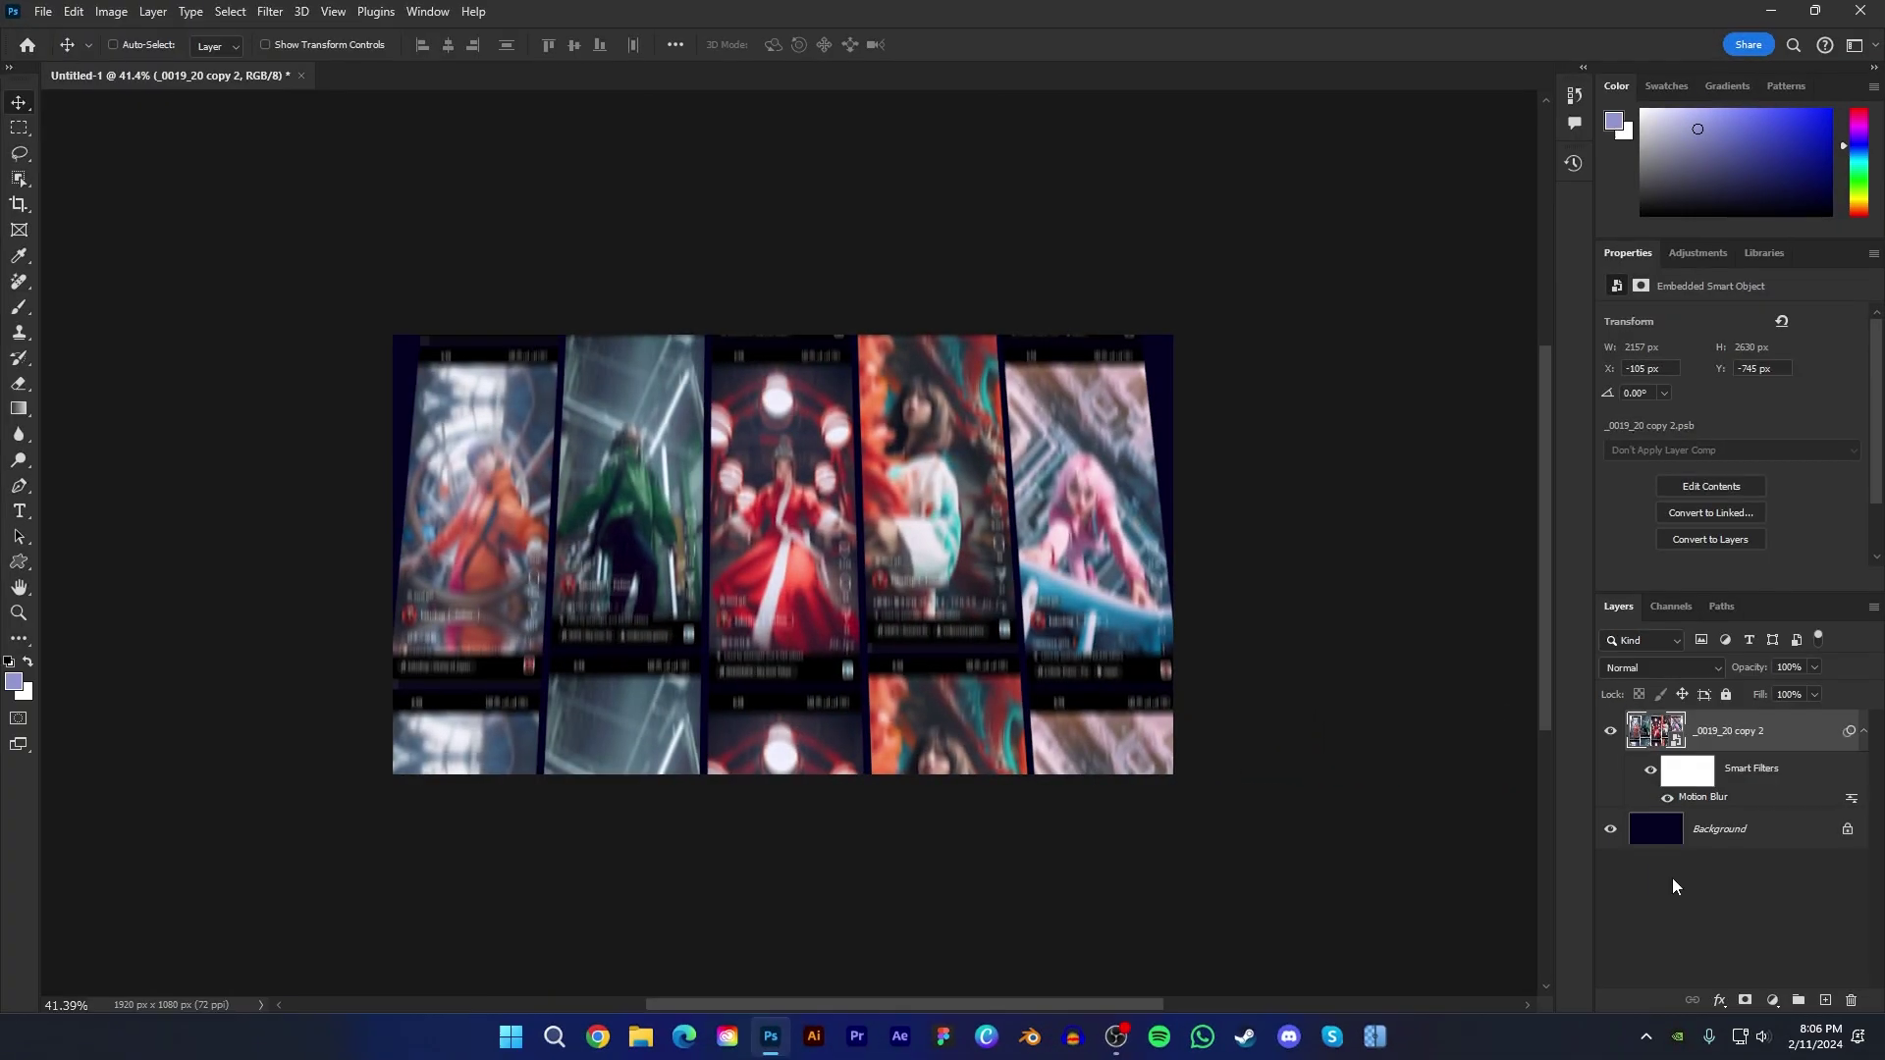
Step: Add a Hue/Saturation layer colorizing the screenshots blue-violet at Hue 235, Saturation 26
click(1773, 1000)
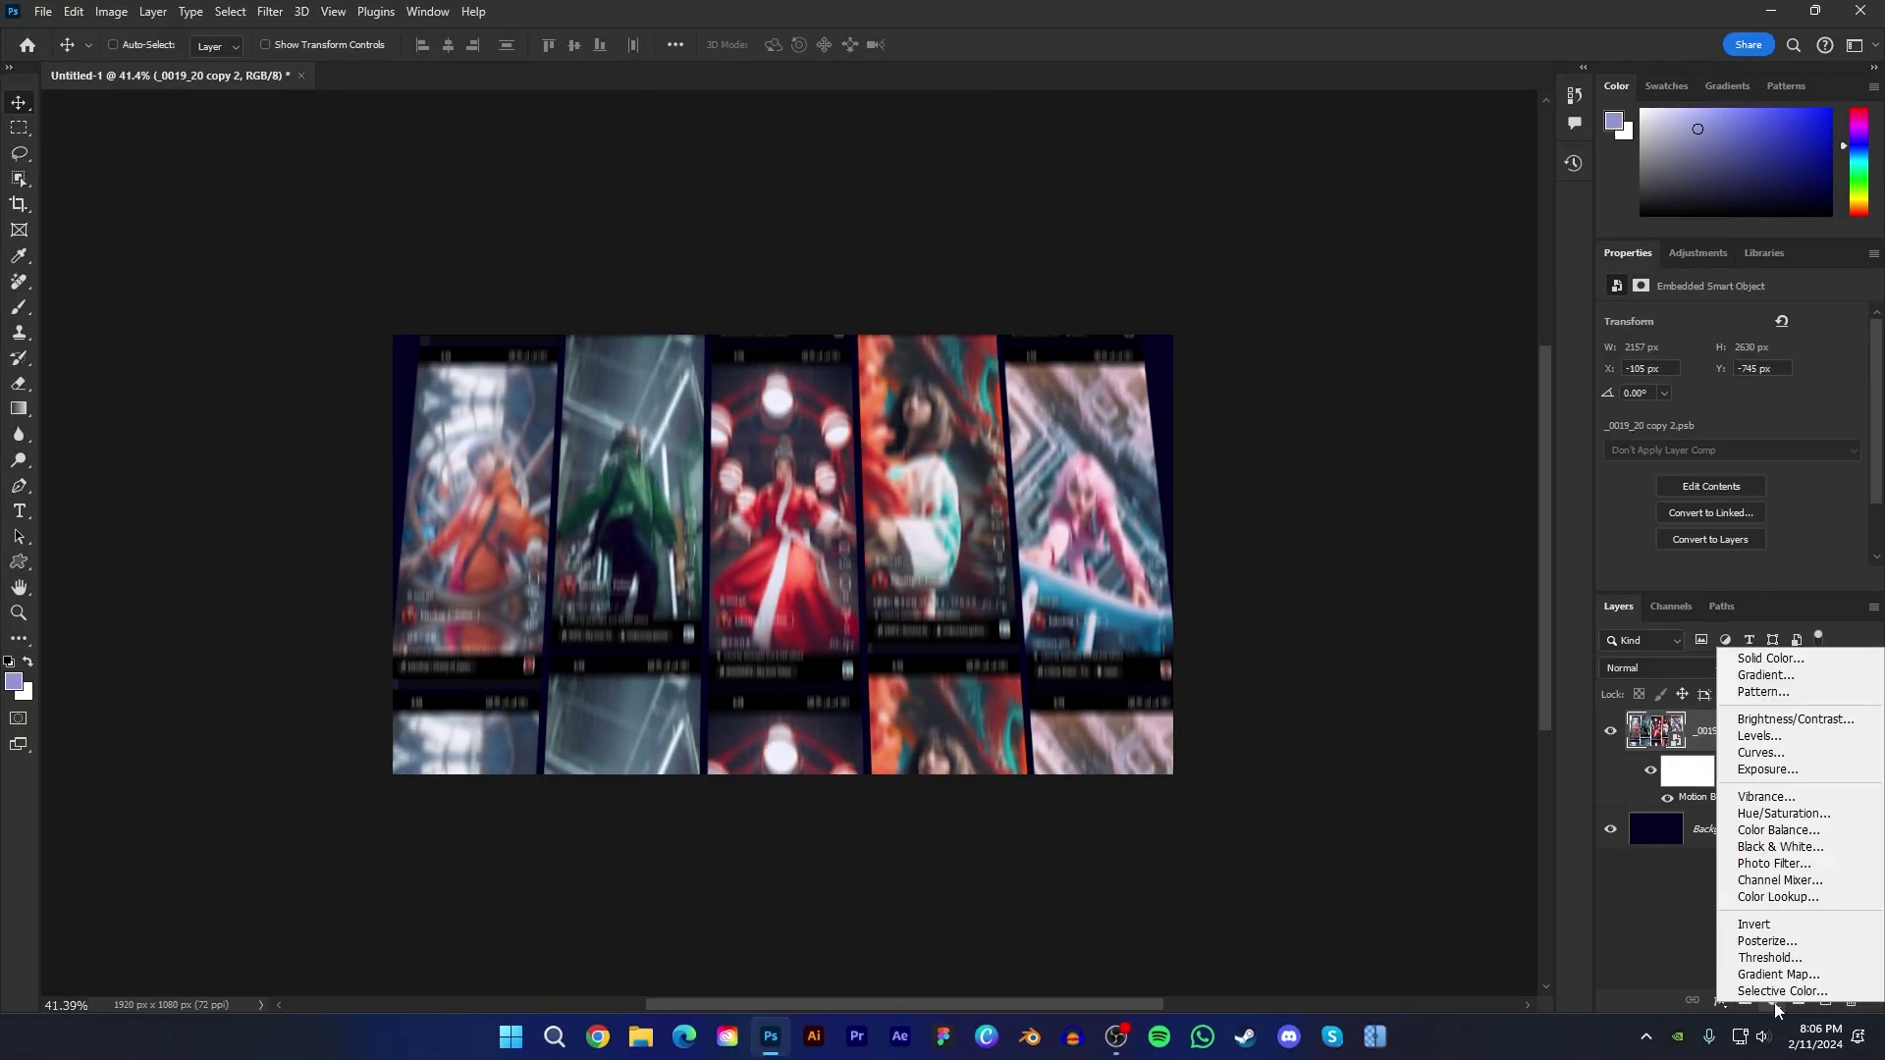
click(1776, 814)
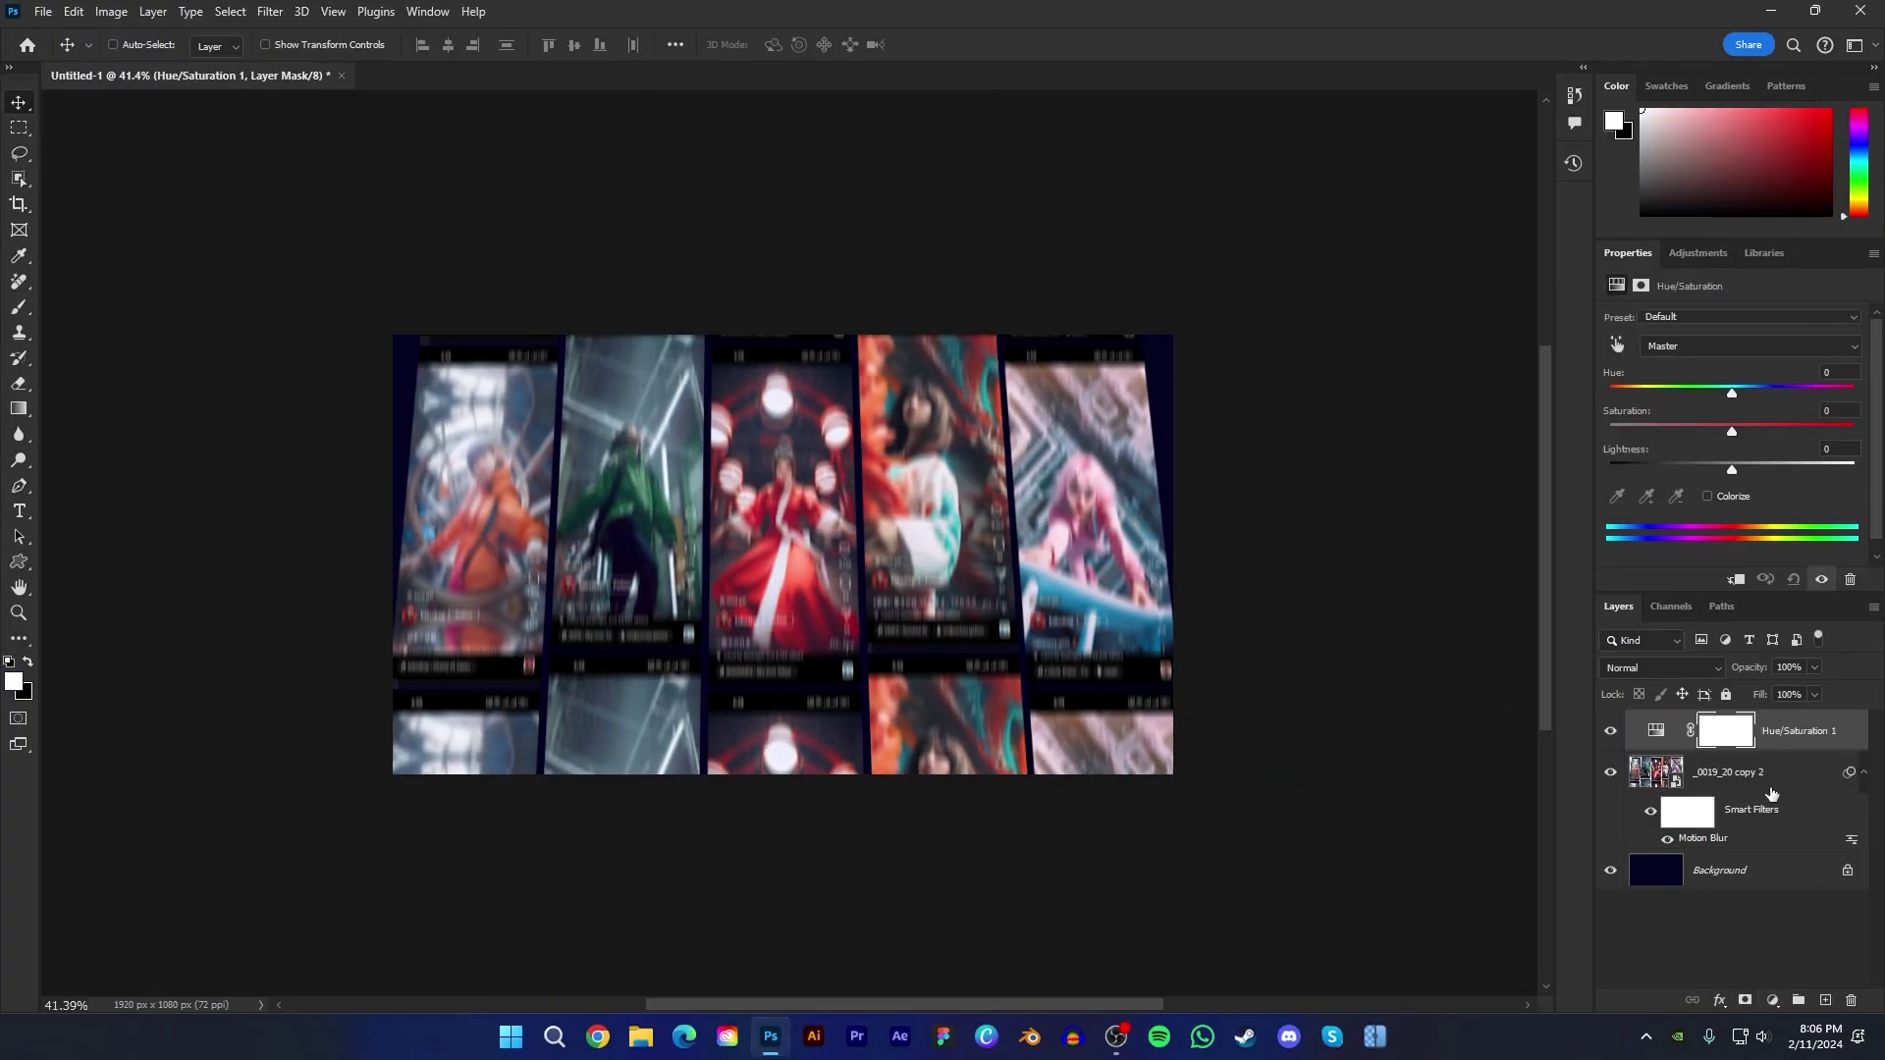
click(1709, 496)
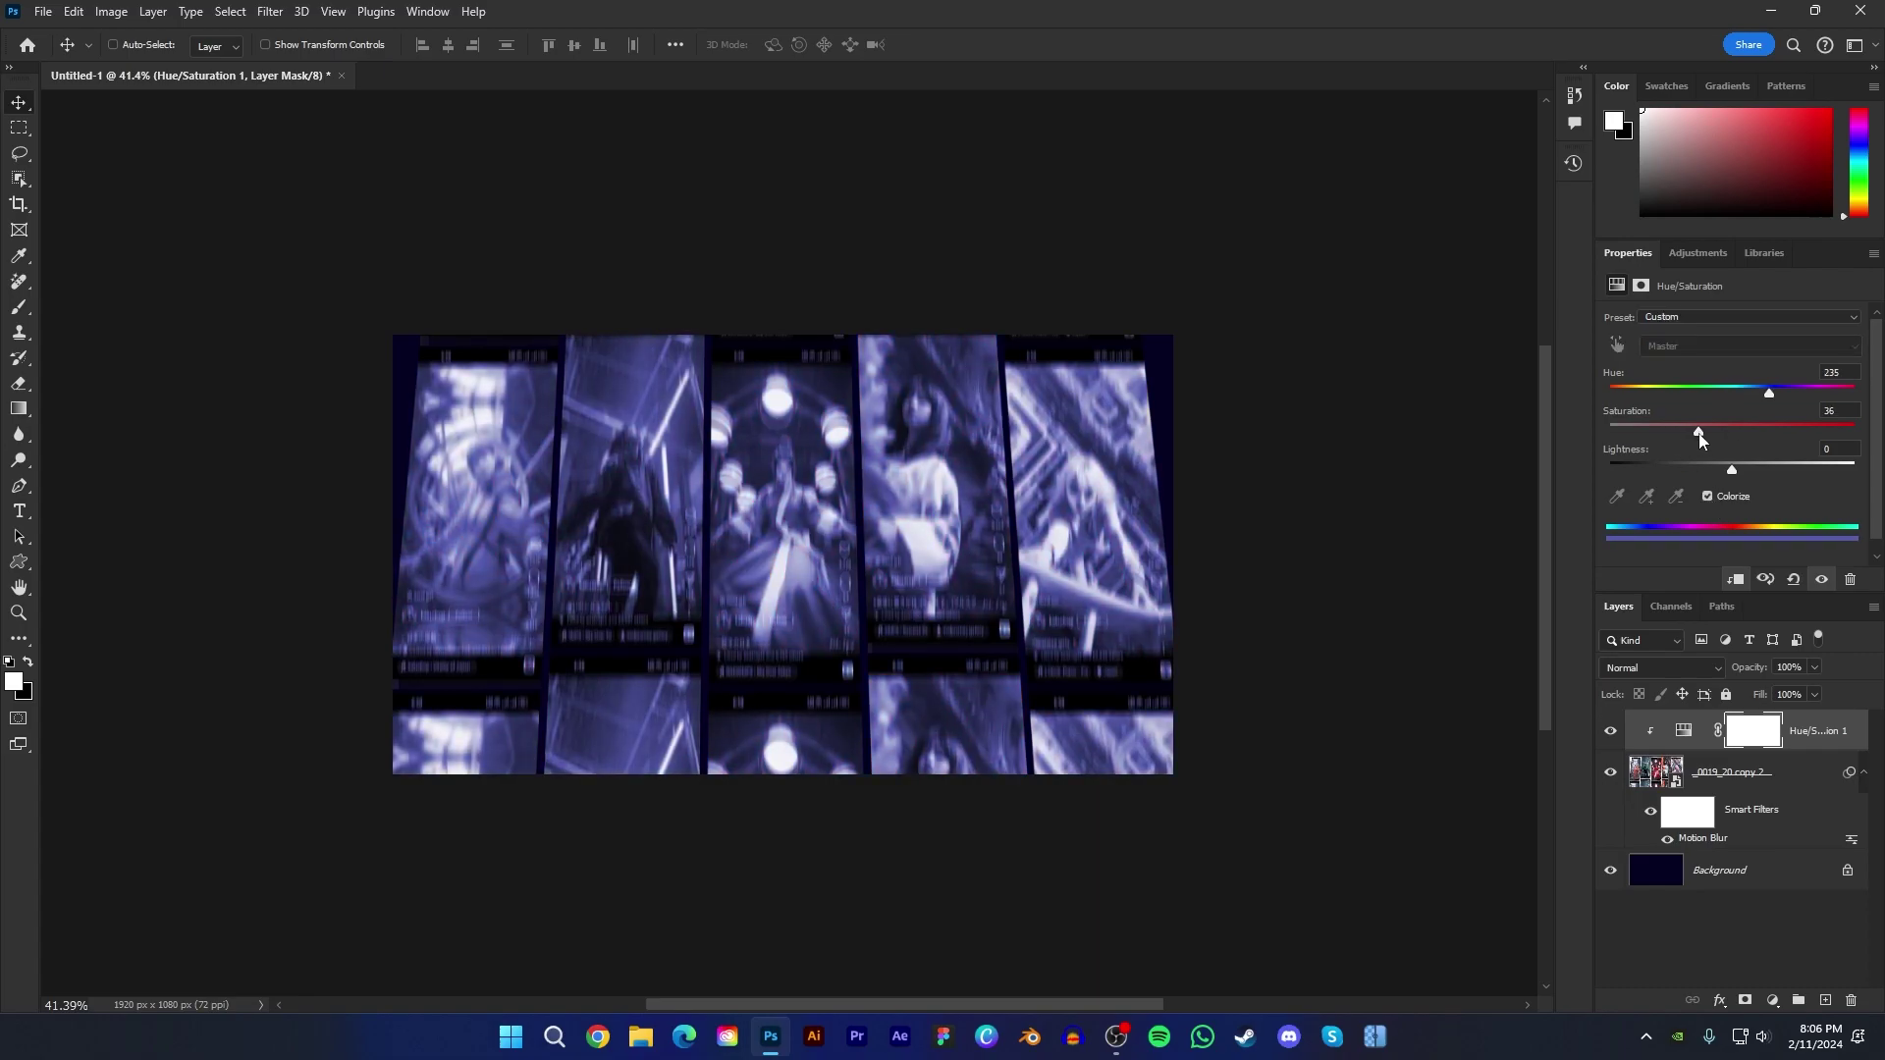
click(44, 13)
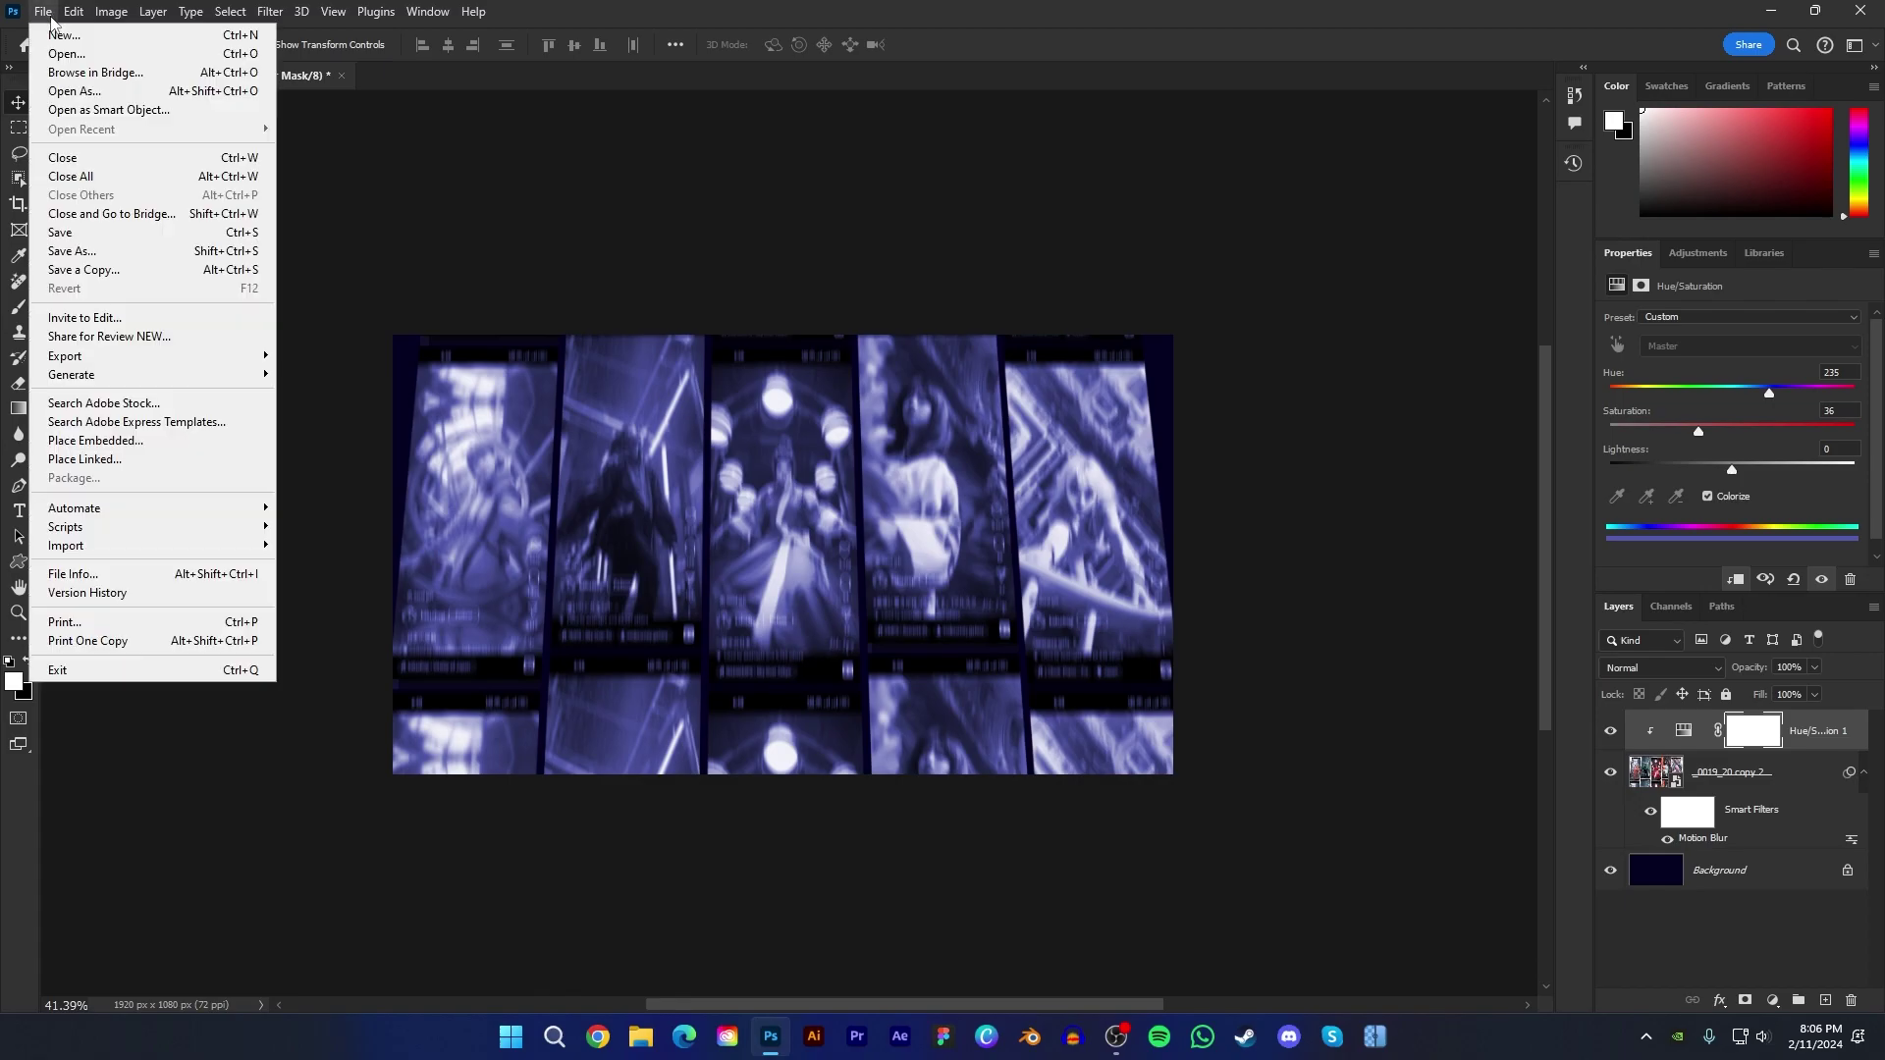
Step: Place Subject.png and mask out its background using Select Subject and a layer mask
click(79, 441)
click(650, 498)
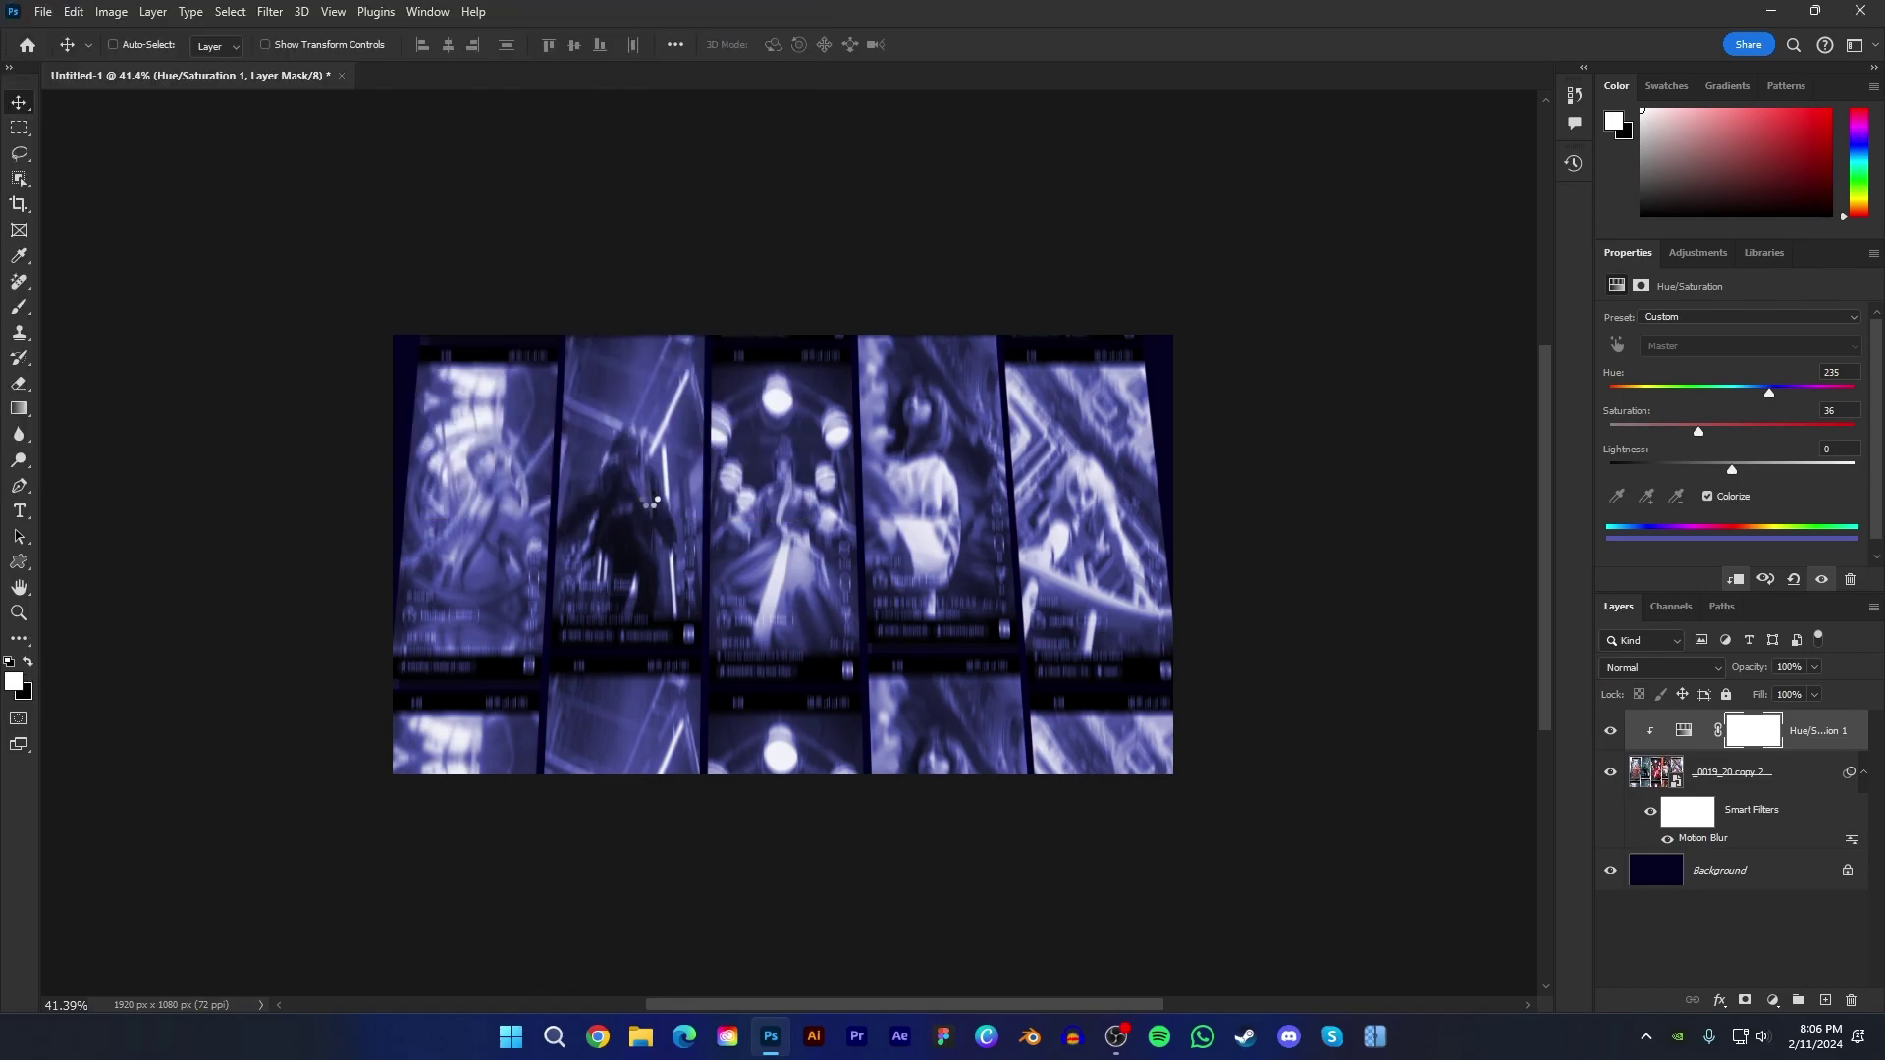
key(Return)
click(21, 183)
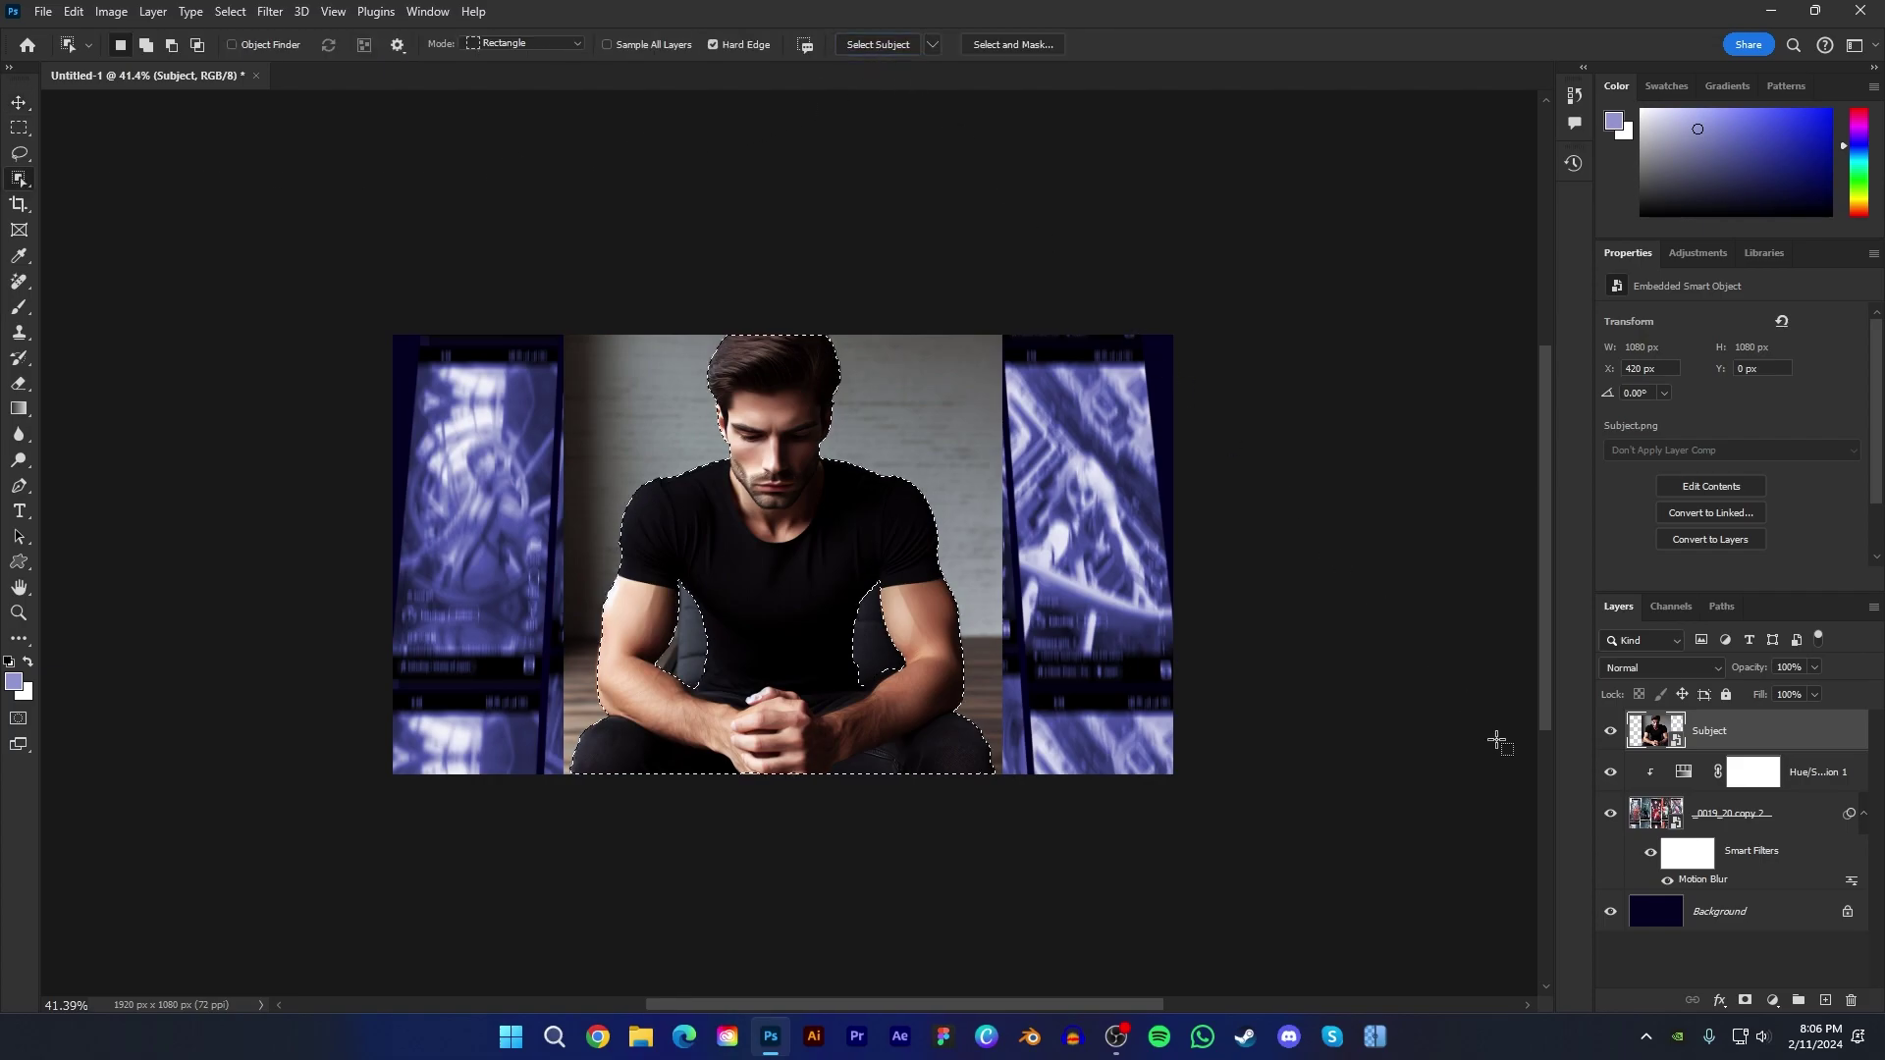
click(1746, 1001)
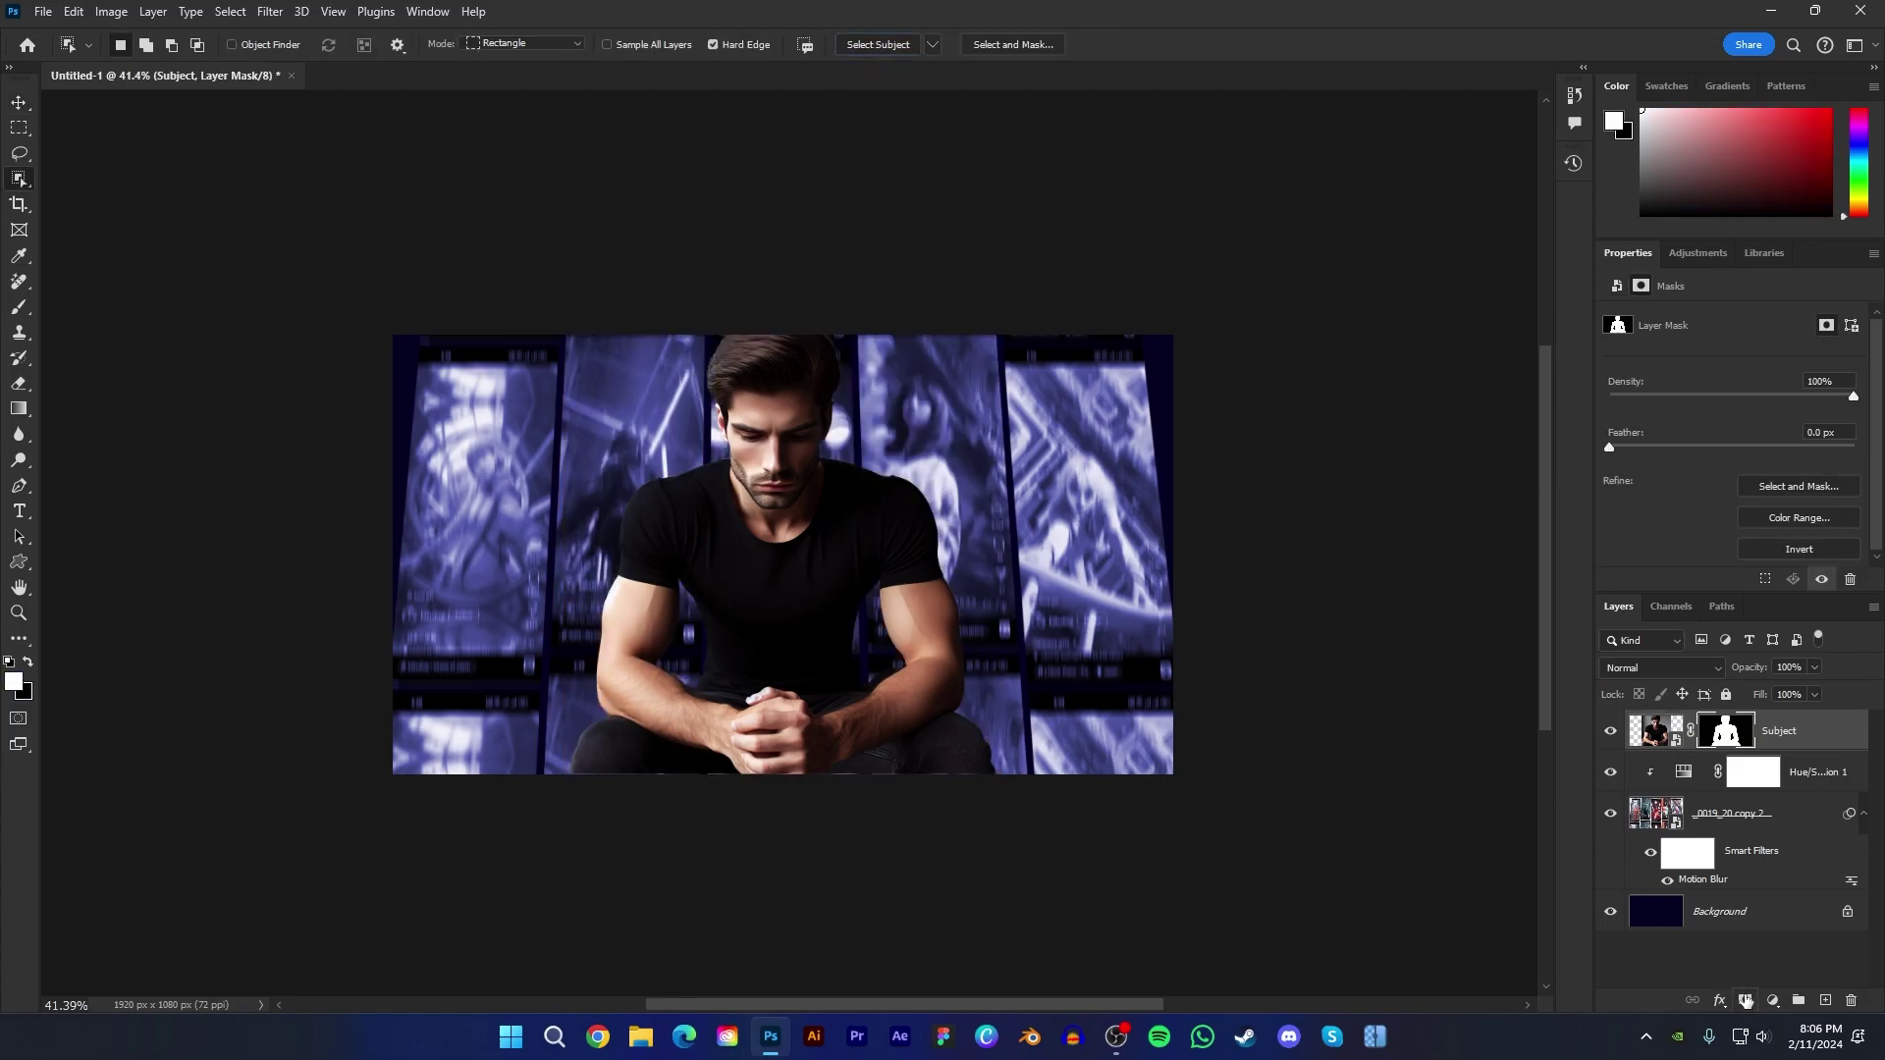
Step: Apply the Minimum filter to the mask to tighten its edge
click(271, 12)
mouse_move(301, 442)
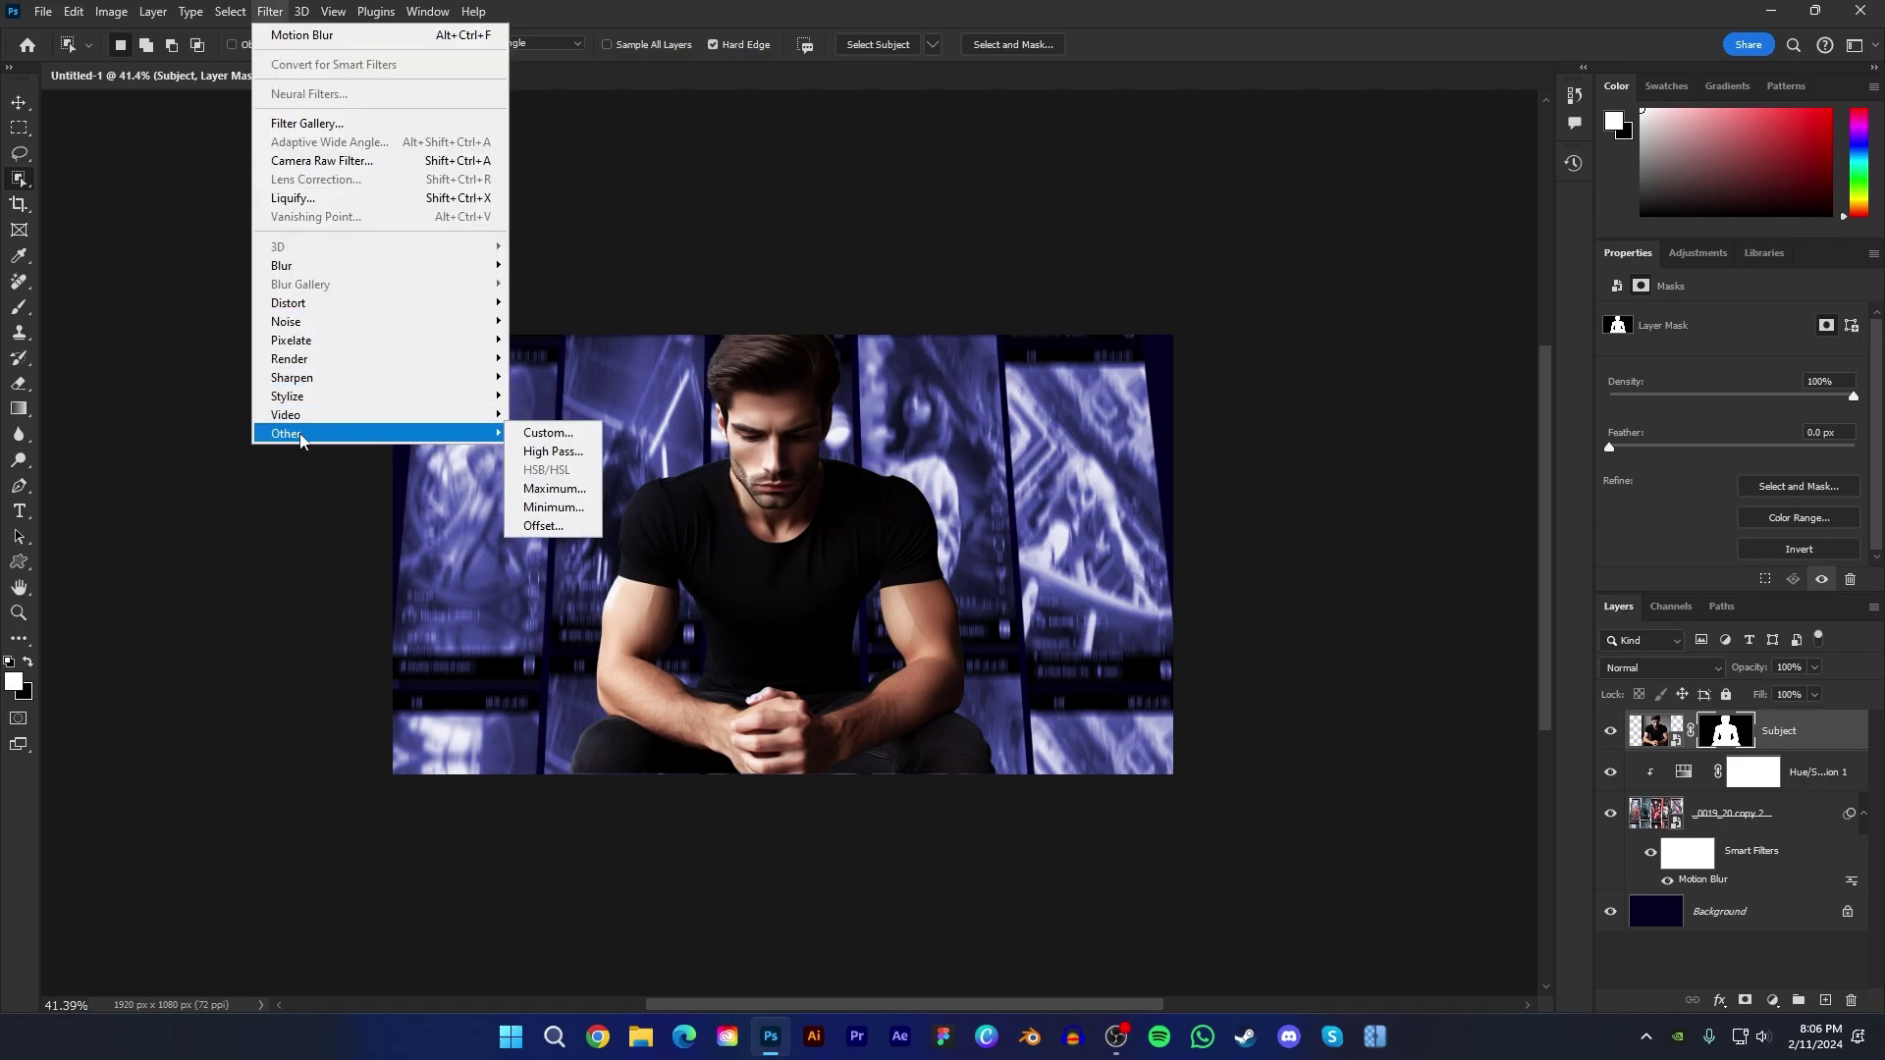
click(574, 509)
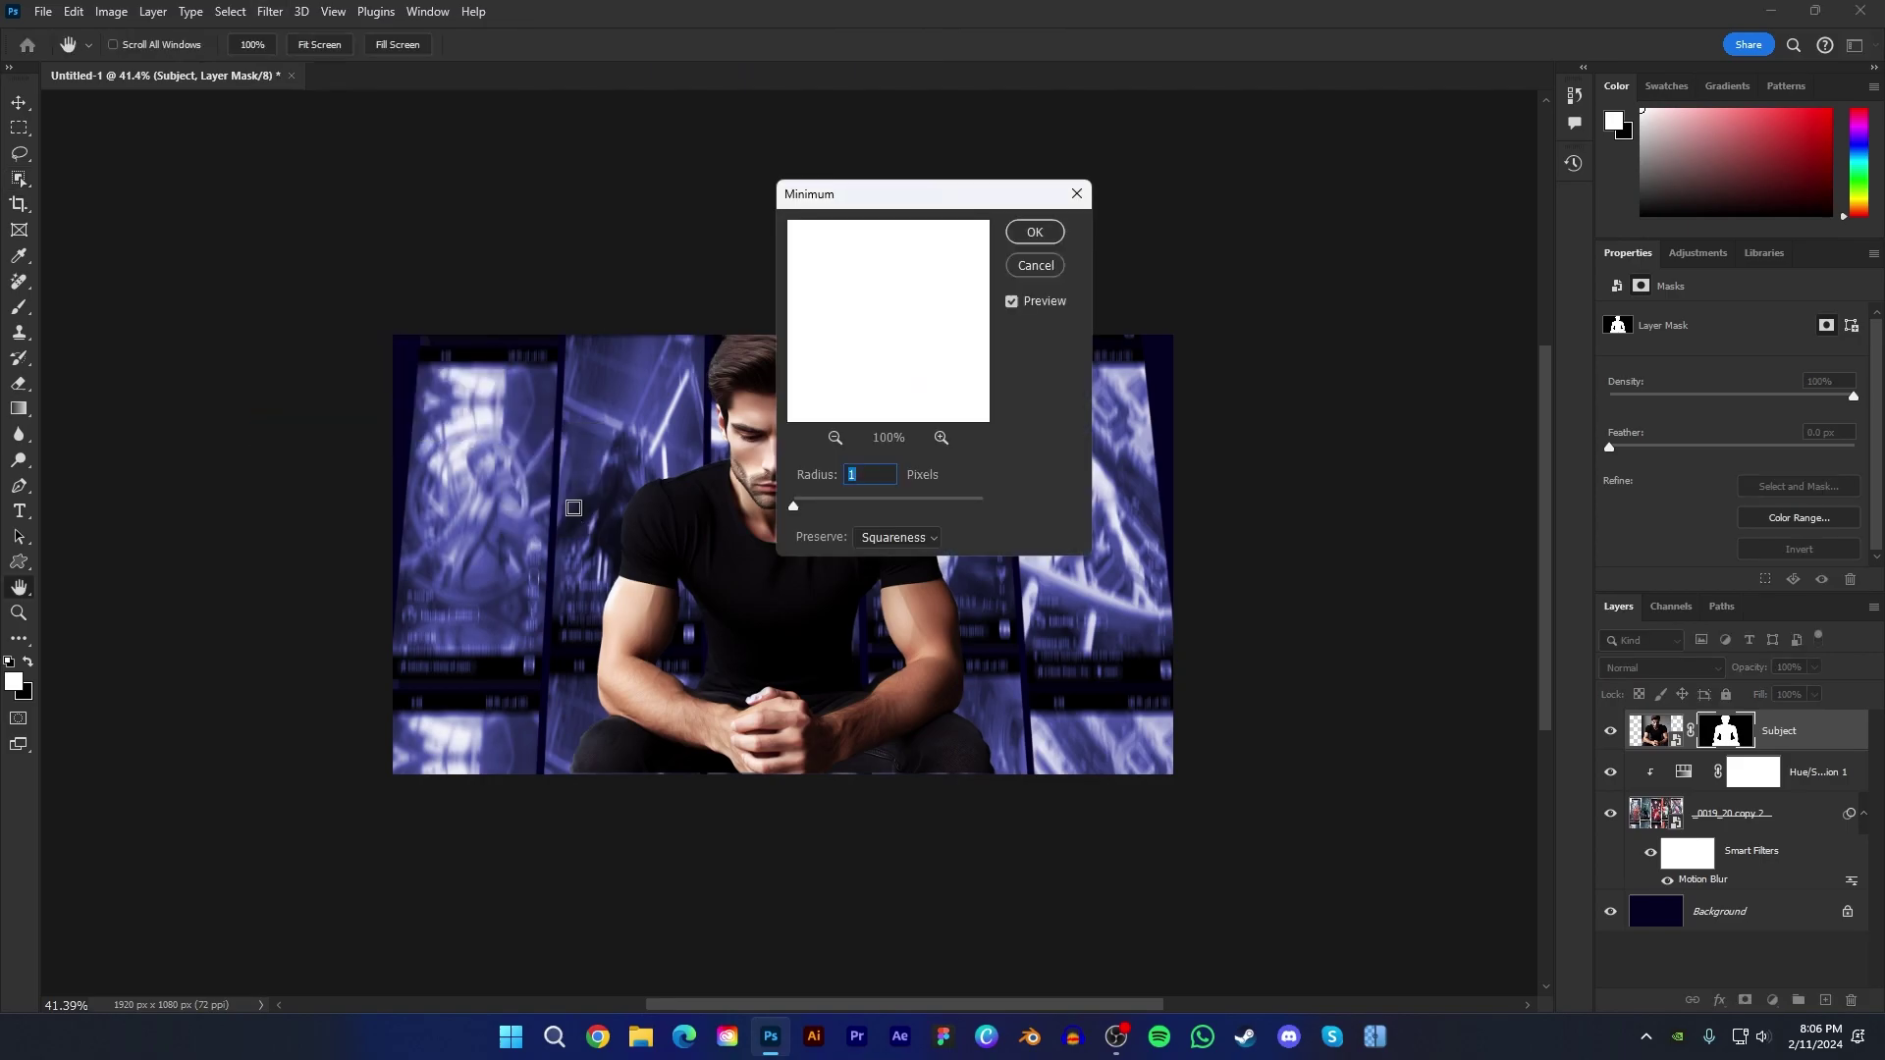
Step: Confirm the Minimum filter, then scale the man up to 2234 px and move him lower
click(1034, 232)
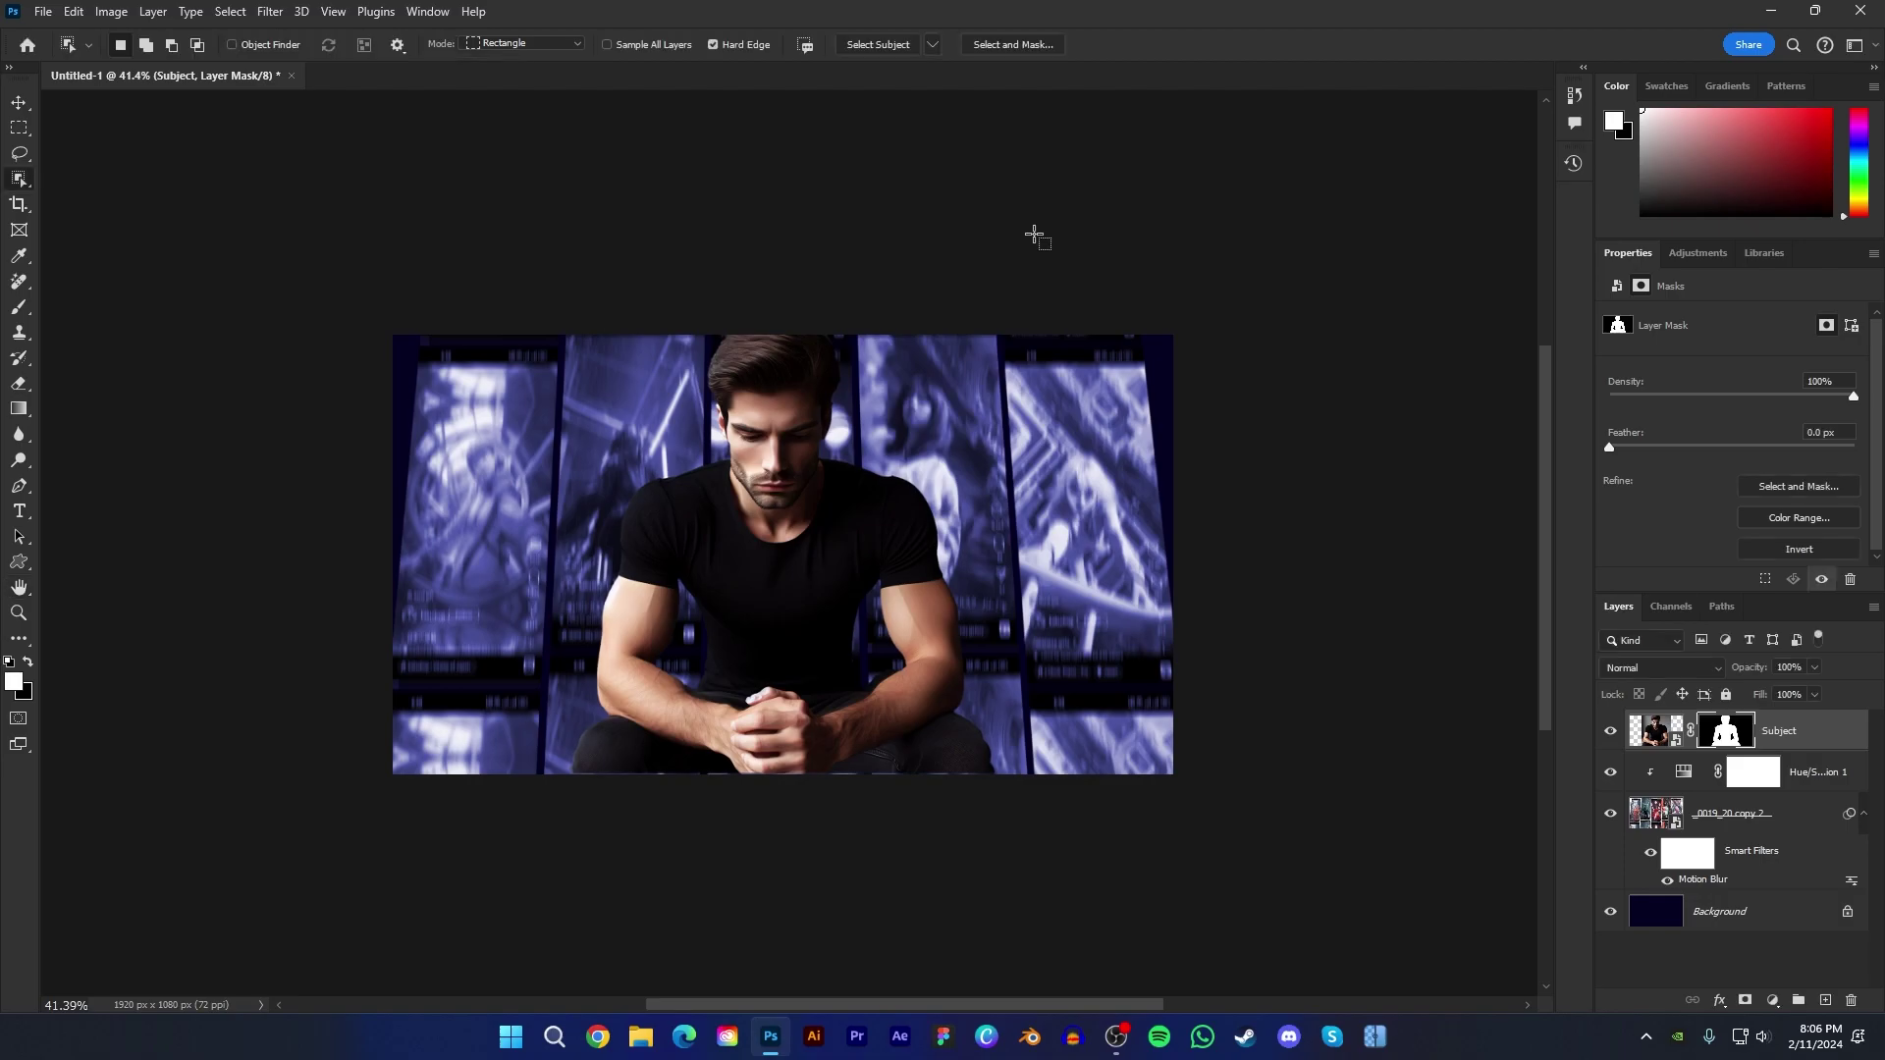
key(v)
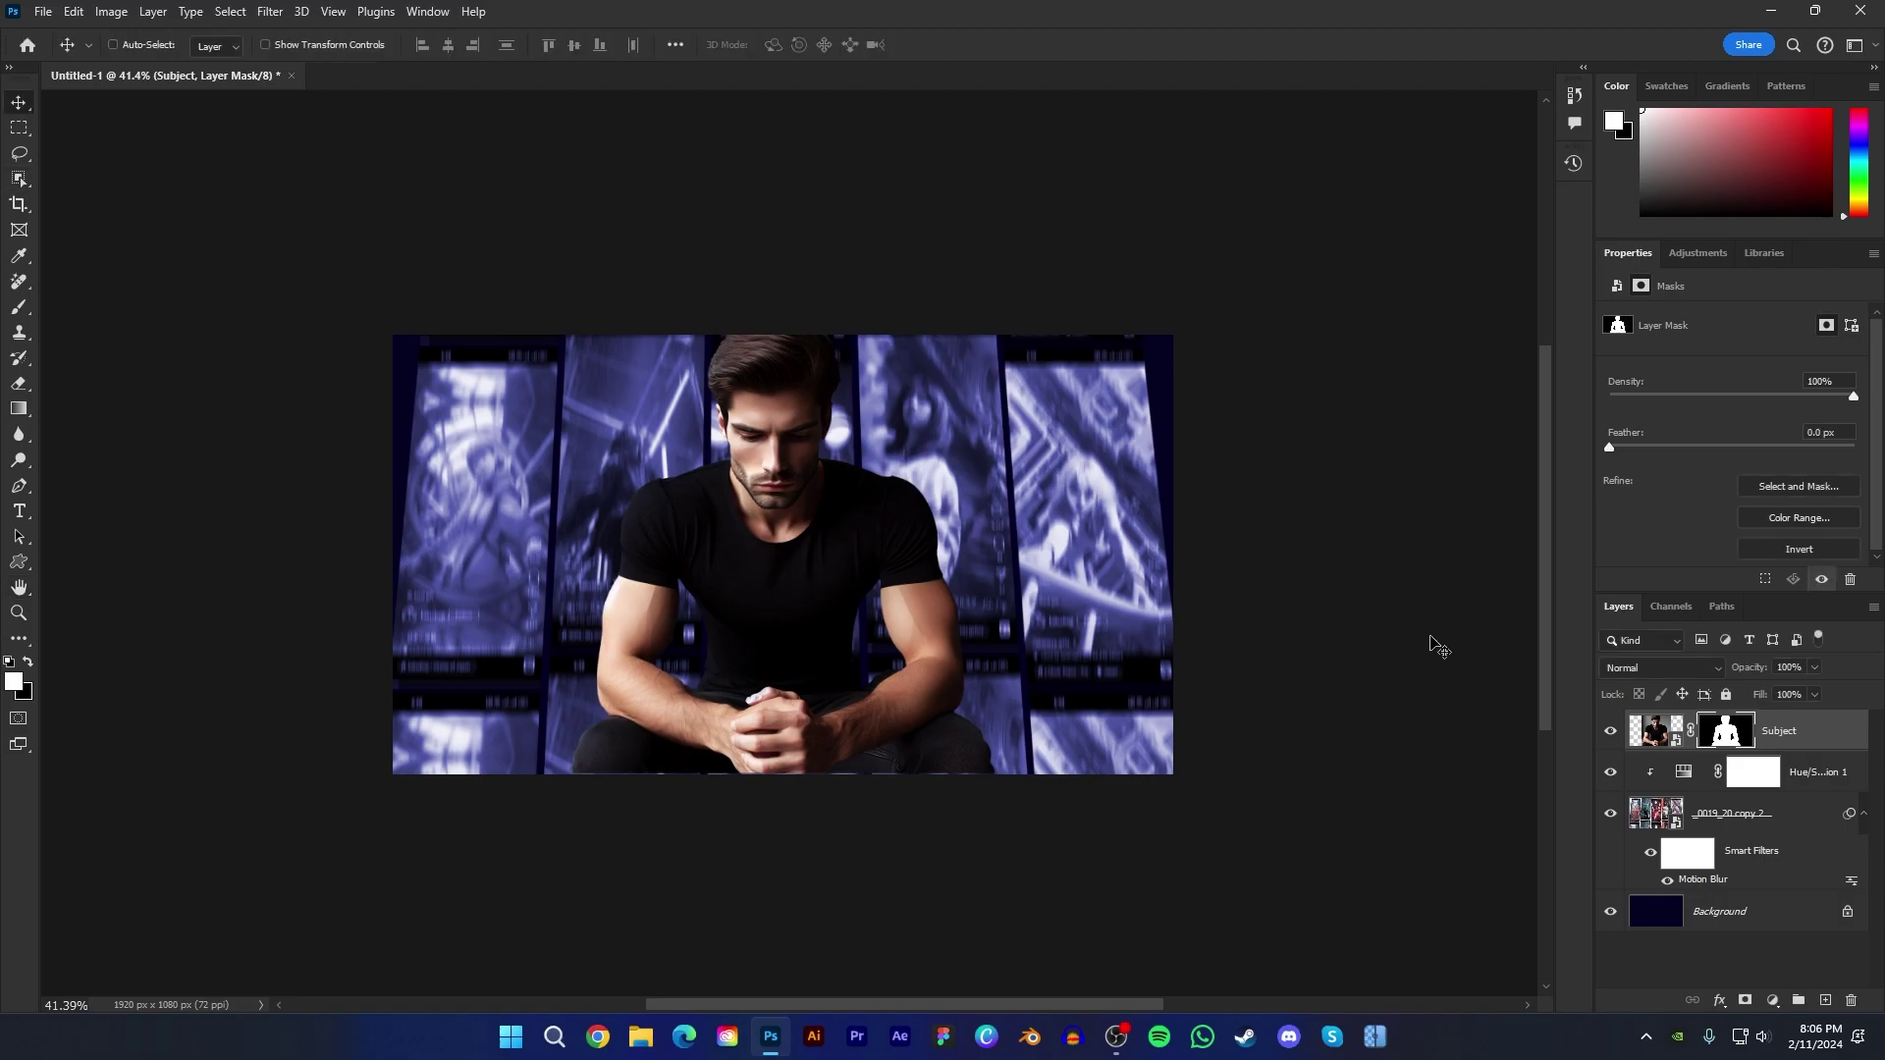
click(1659, 734)
key(ctrl+t)
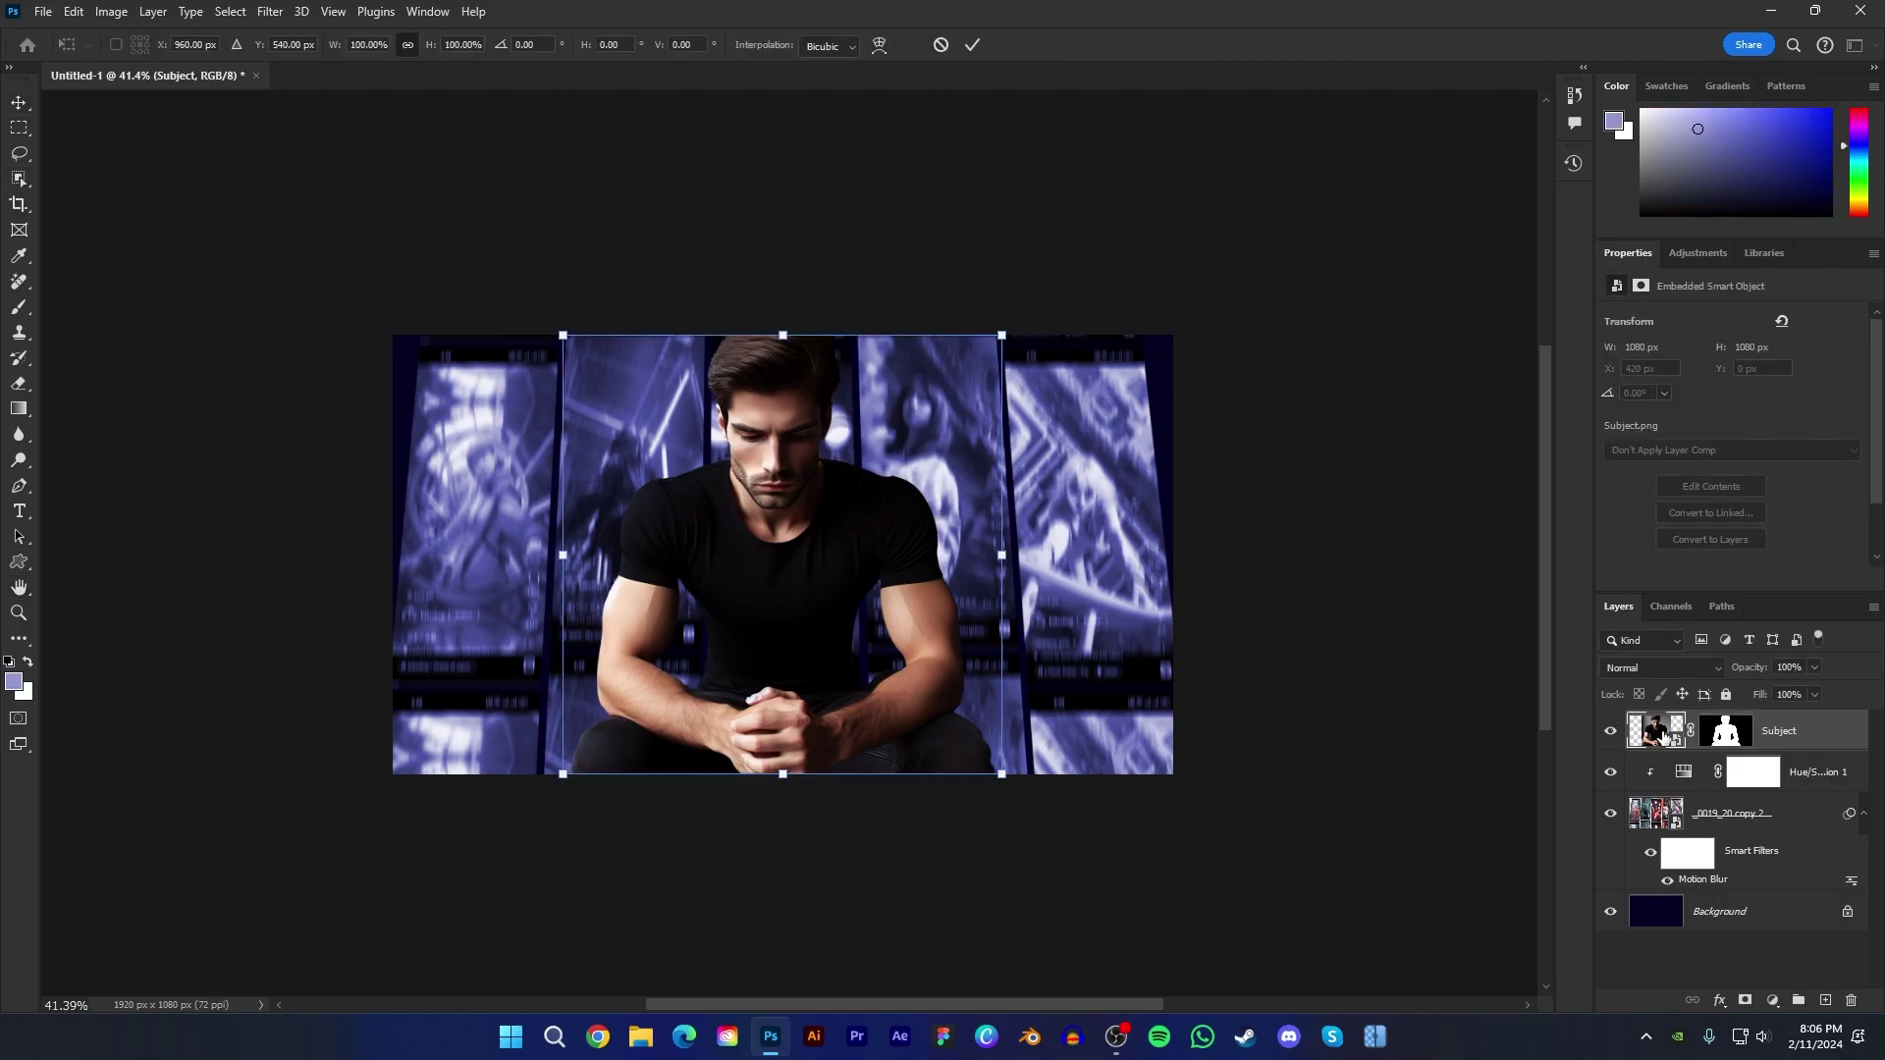
drag(1003, 563, 1241, 539)
drag(896, 485, 896, 623)
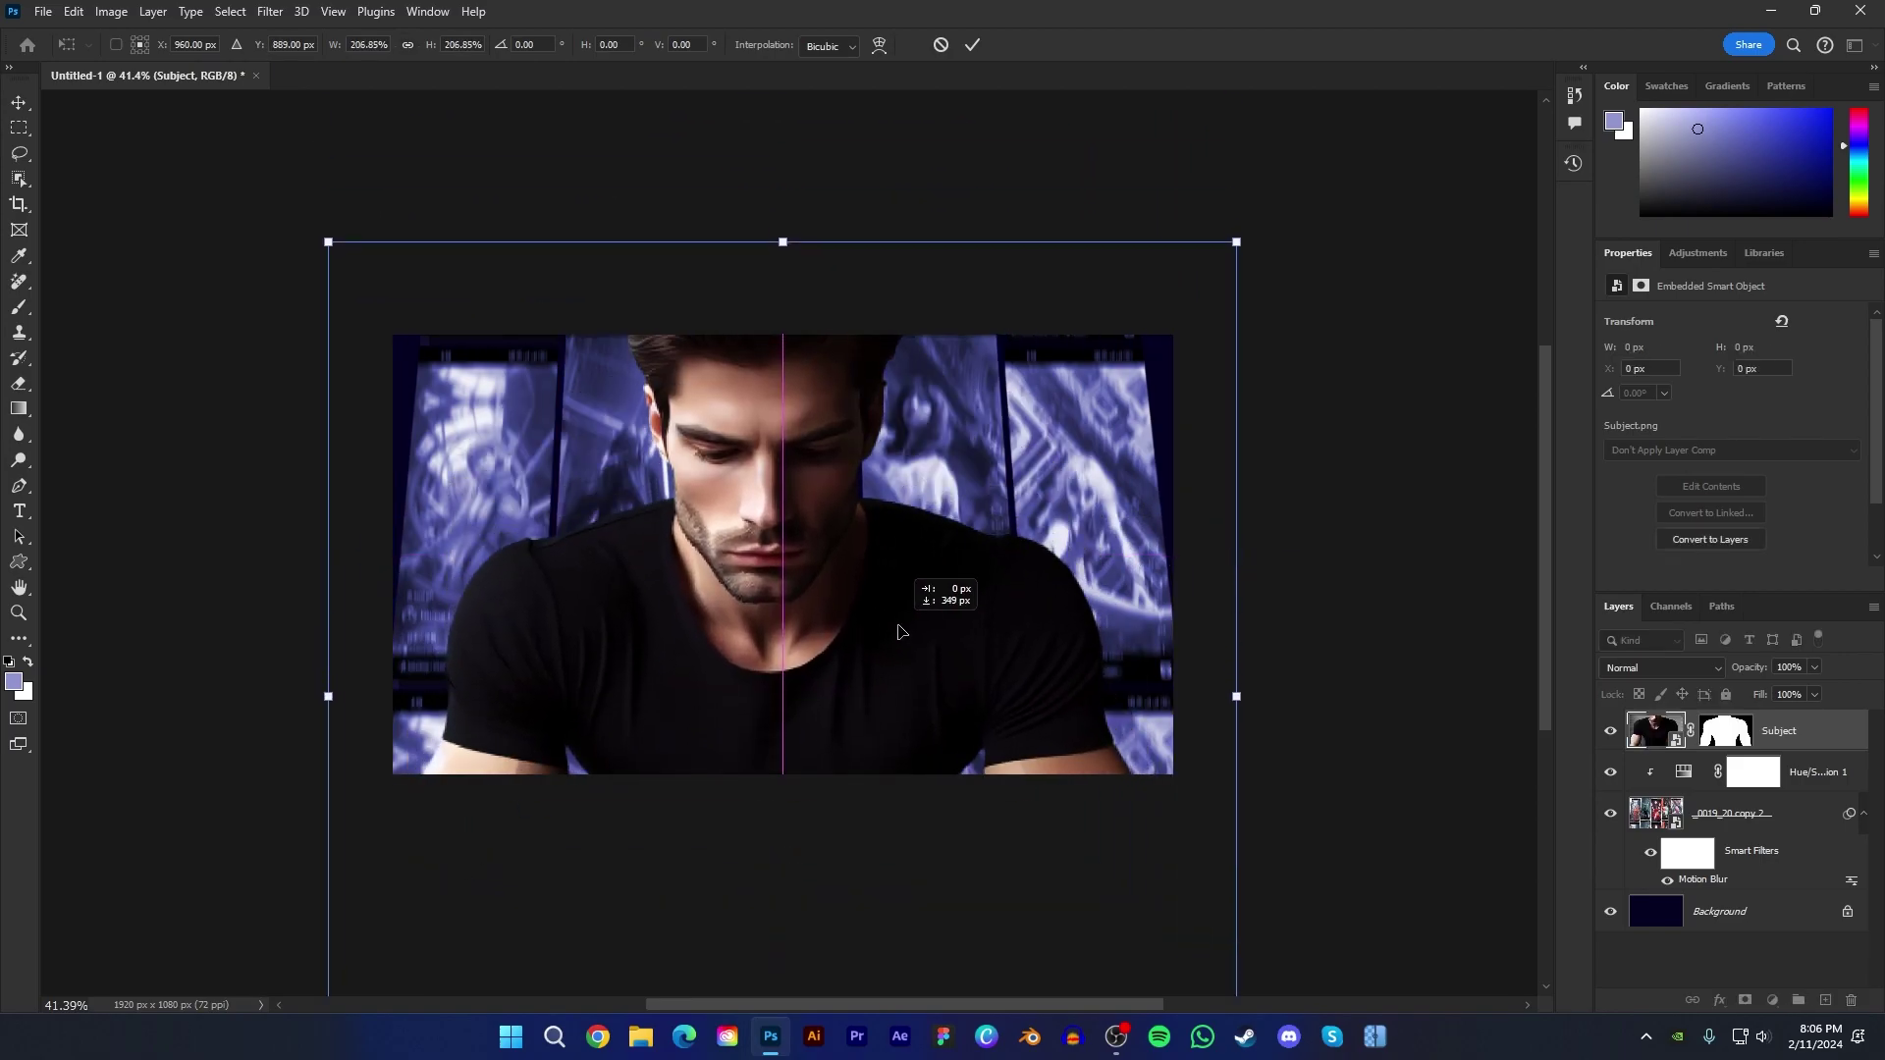
key(Return)
Step: Apply a 15 px Iris Blur keeping a sharp circle centred on the man's face
click(271, 13)
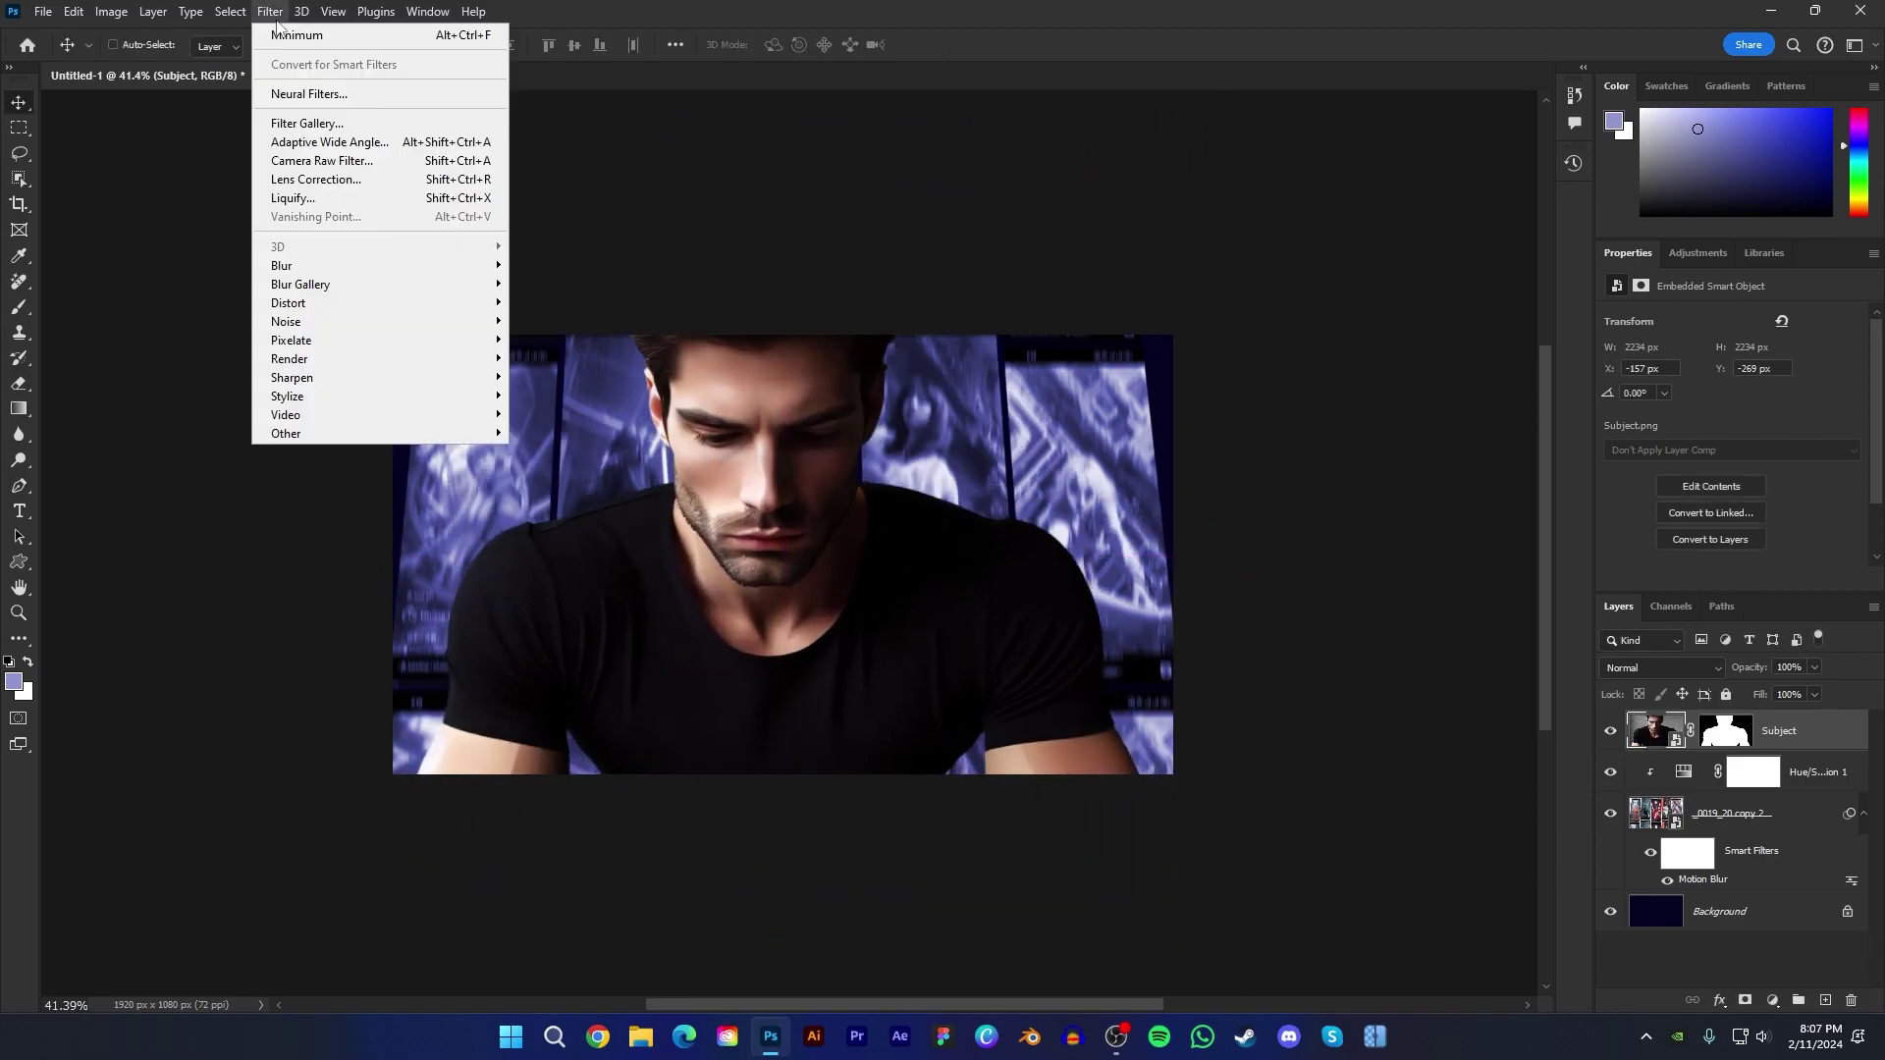
mouse_move(462, 285)
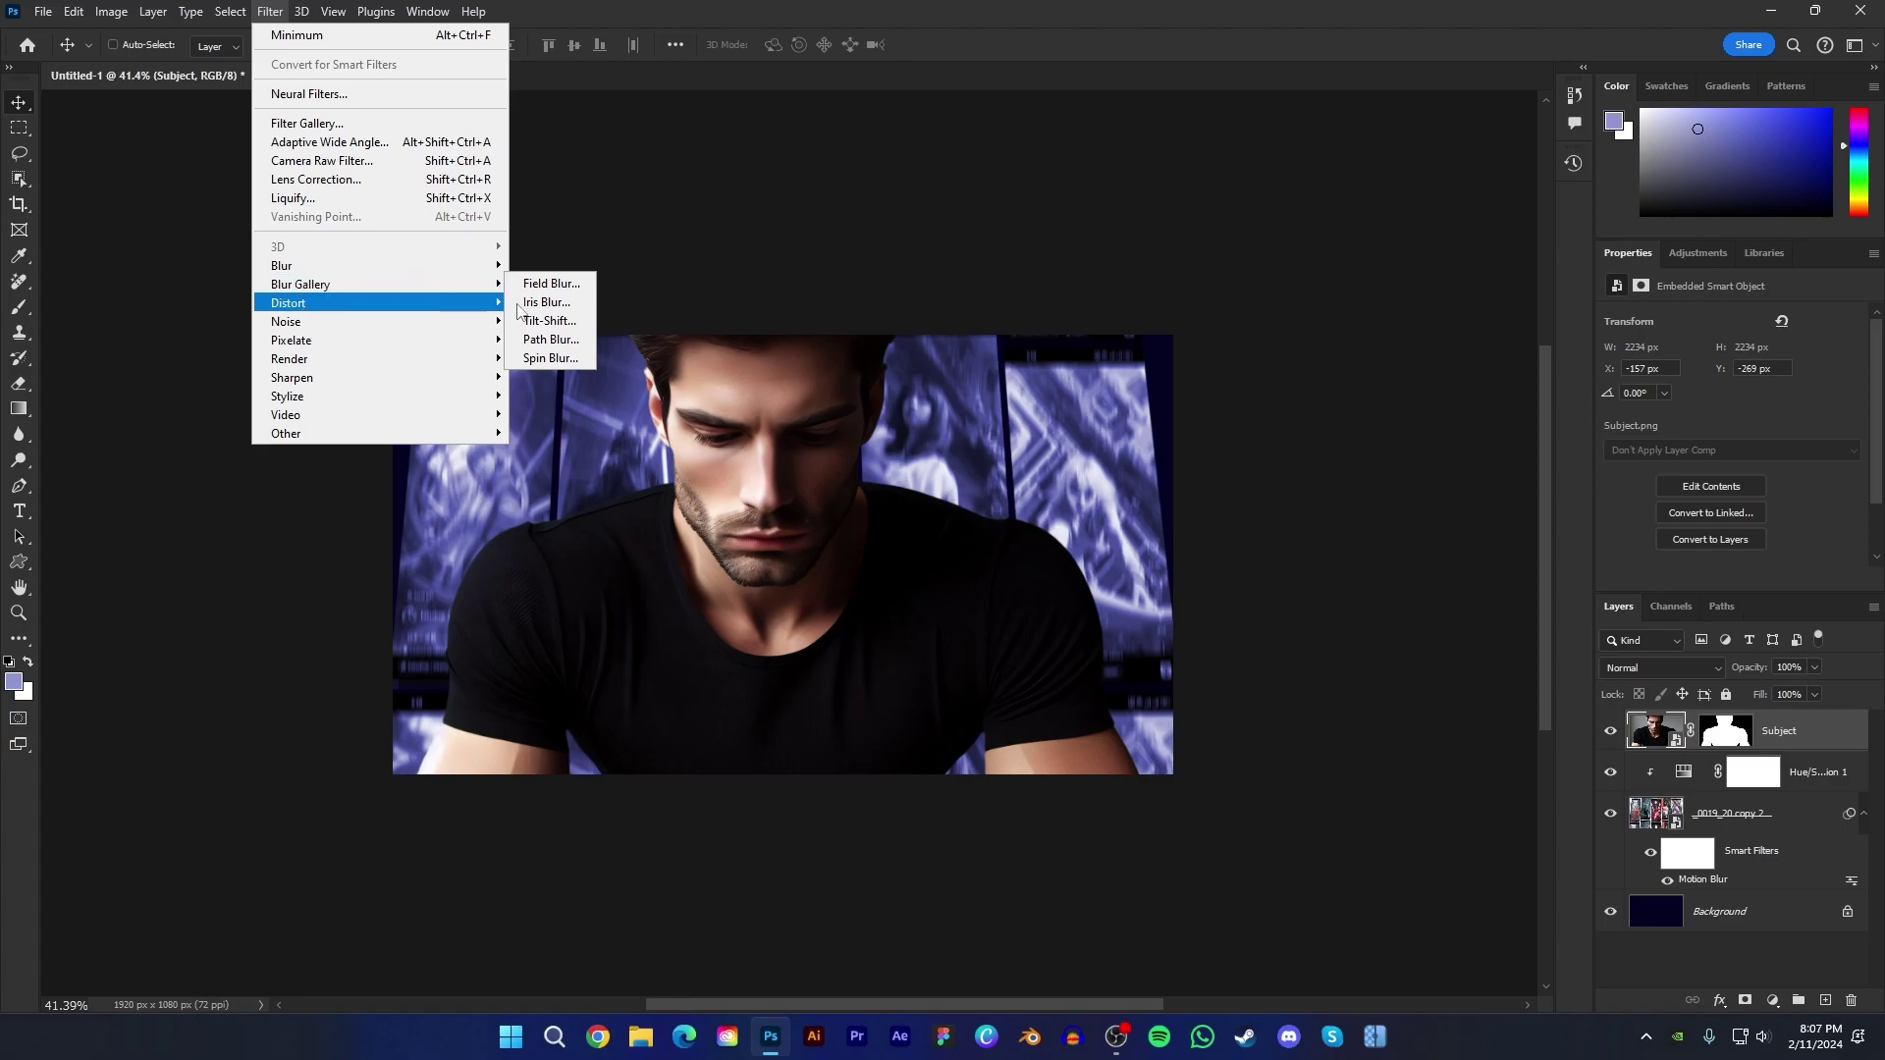
click(547, 302)
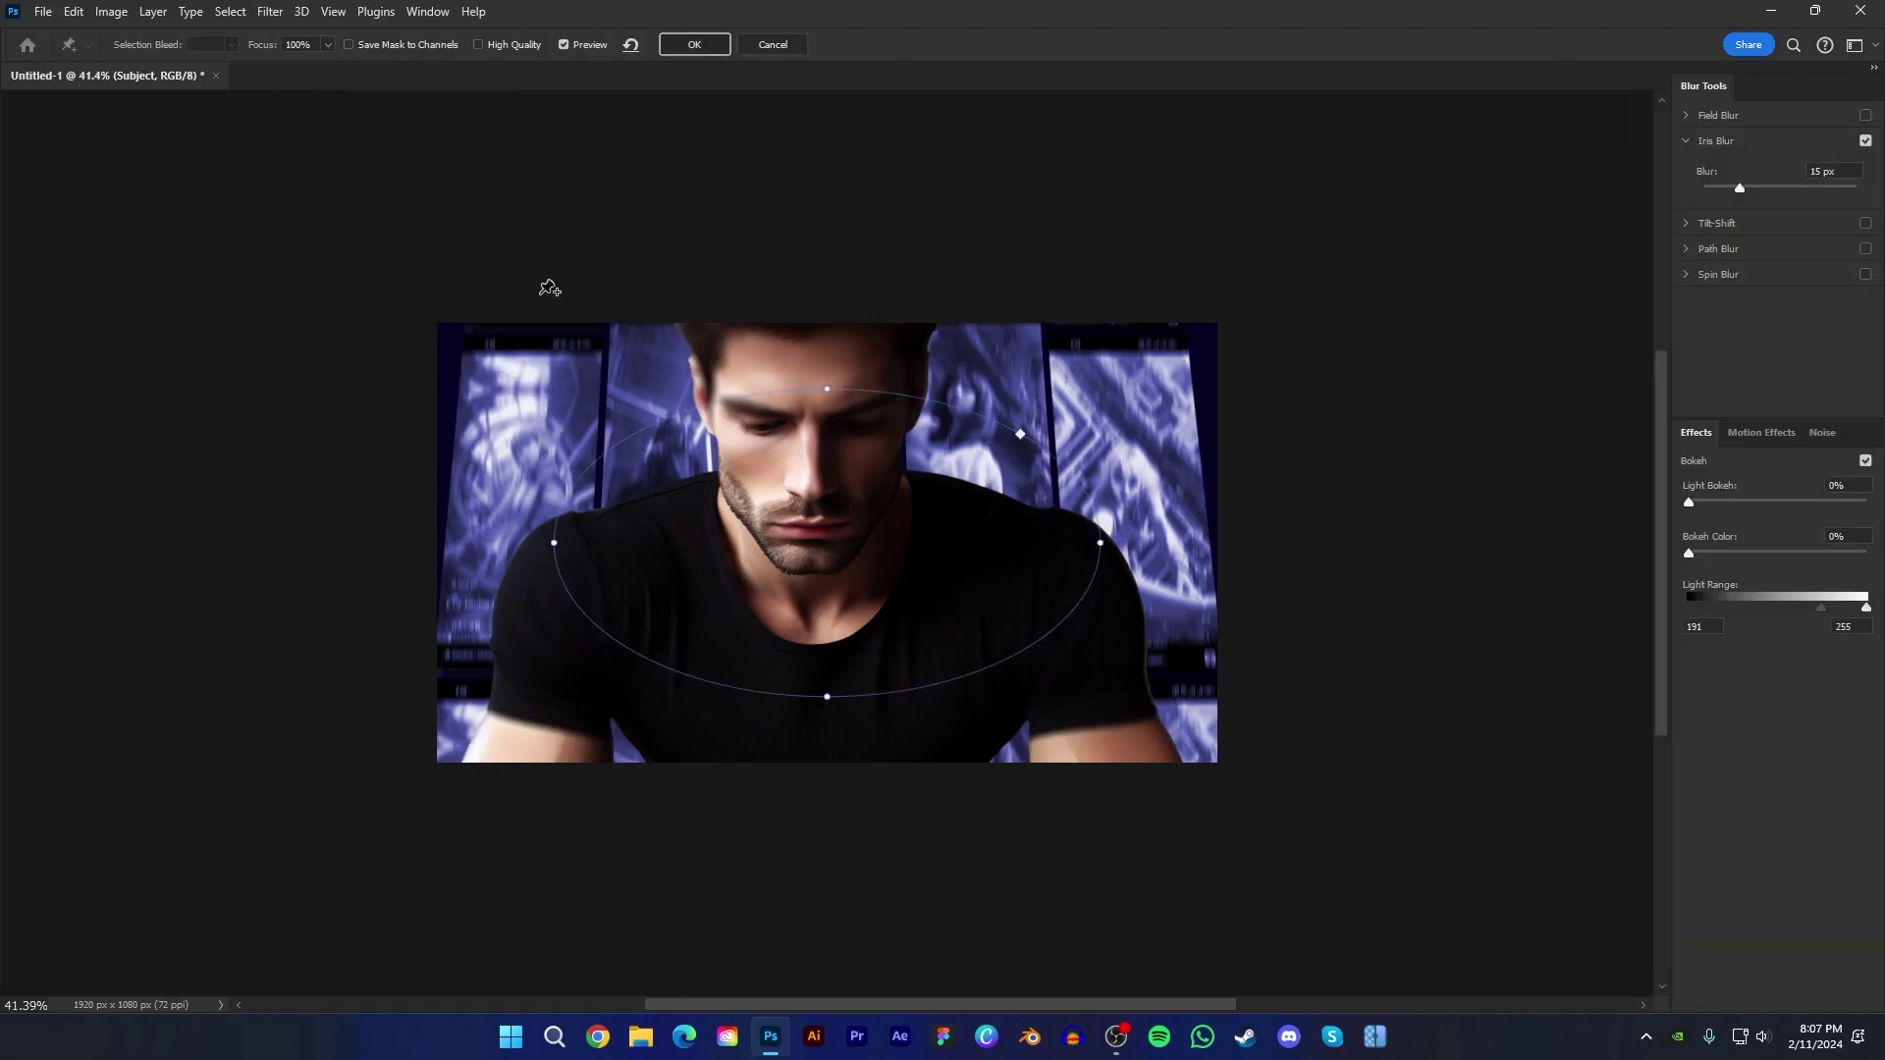
drag(828, 543, 814, 437)
drag(1088, 446, 961, 440)
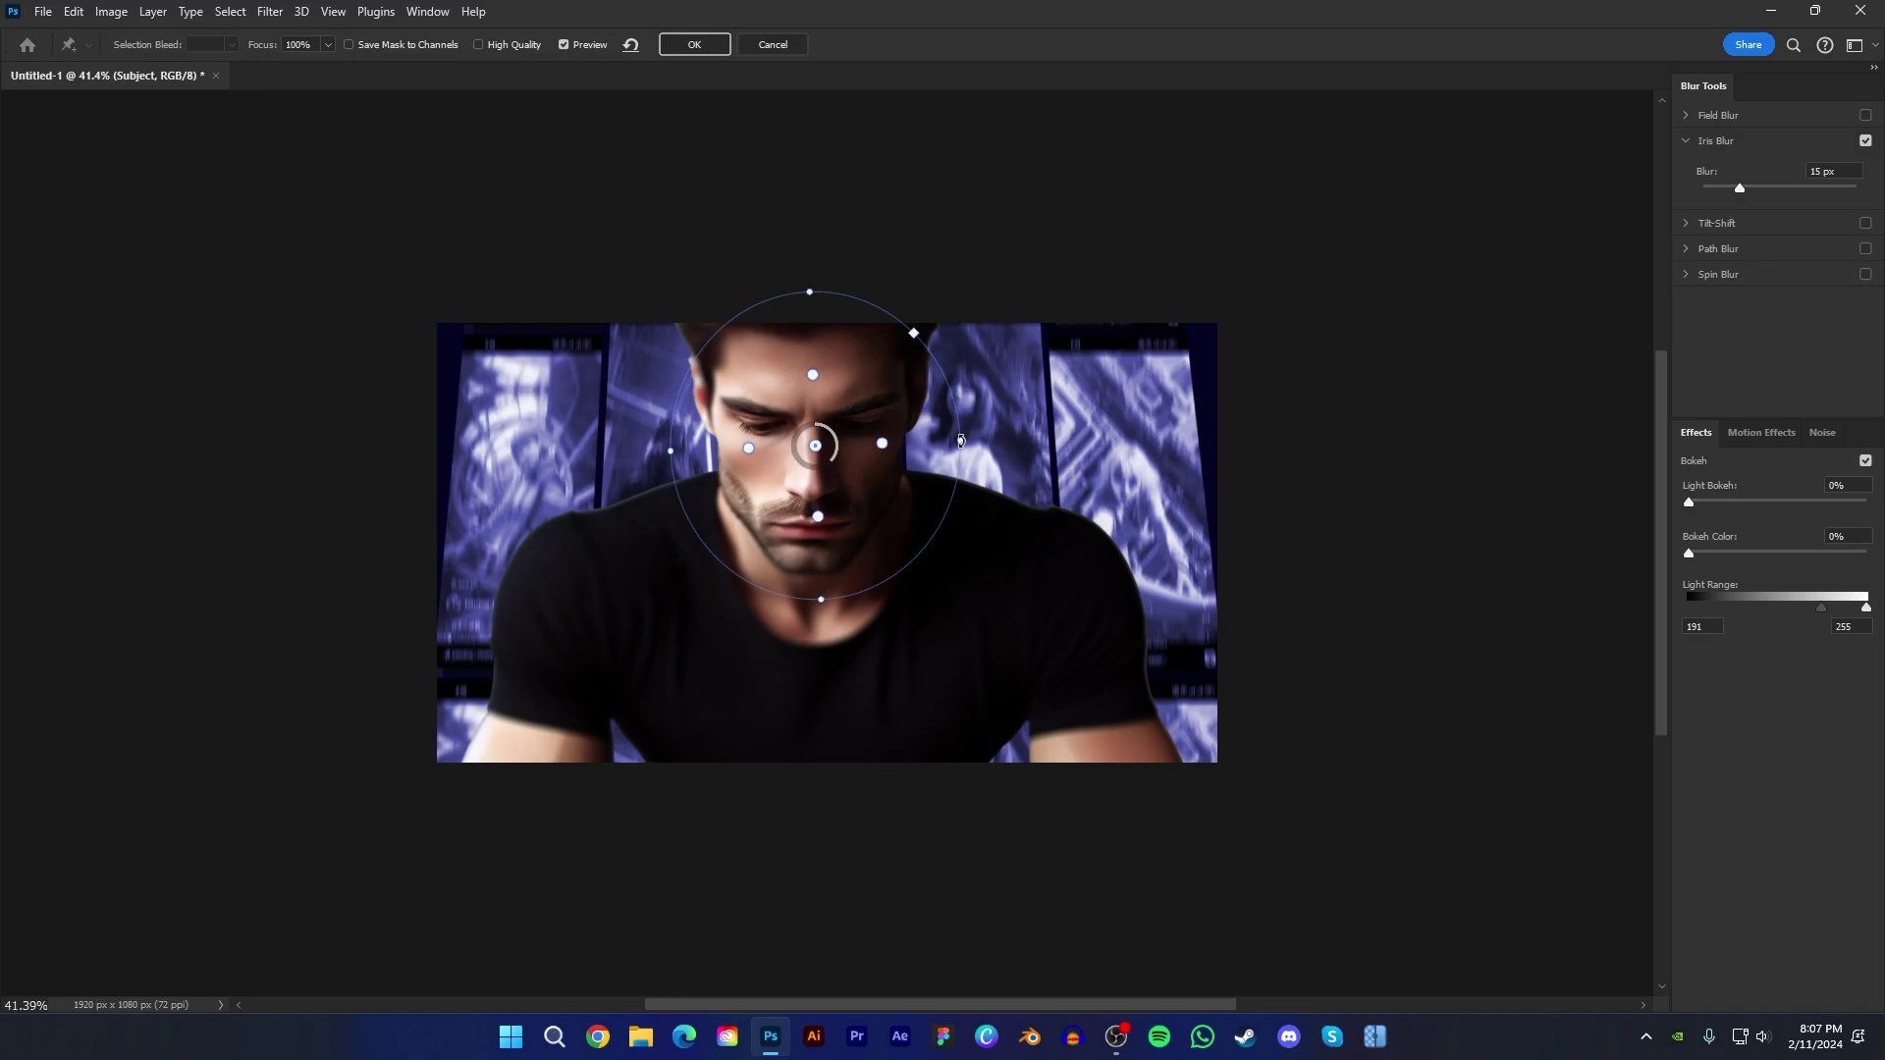
click(690, 49)
Step: Copy the Hue/Saturation 1 blue tint above the Subject layer and clip it to the man
click(1815, 829)
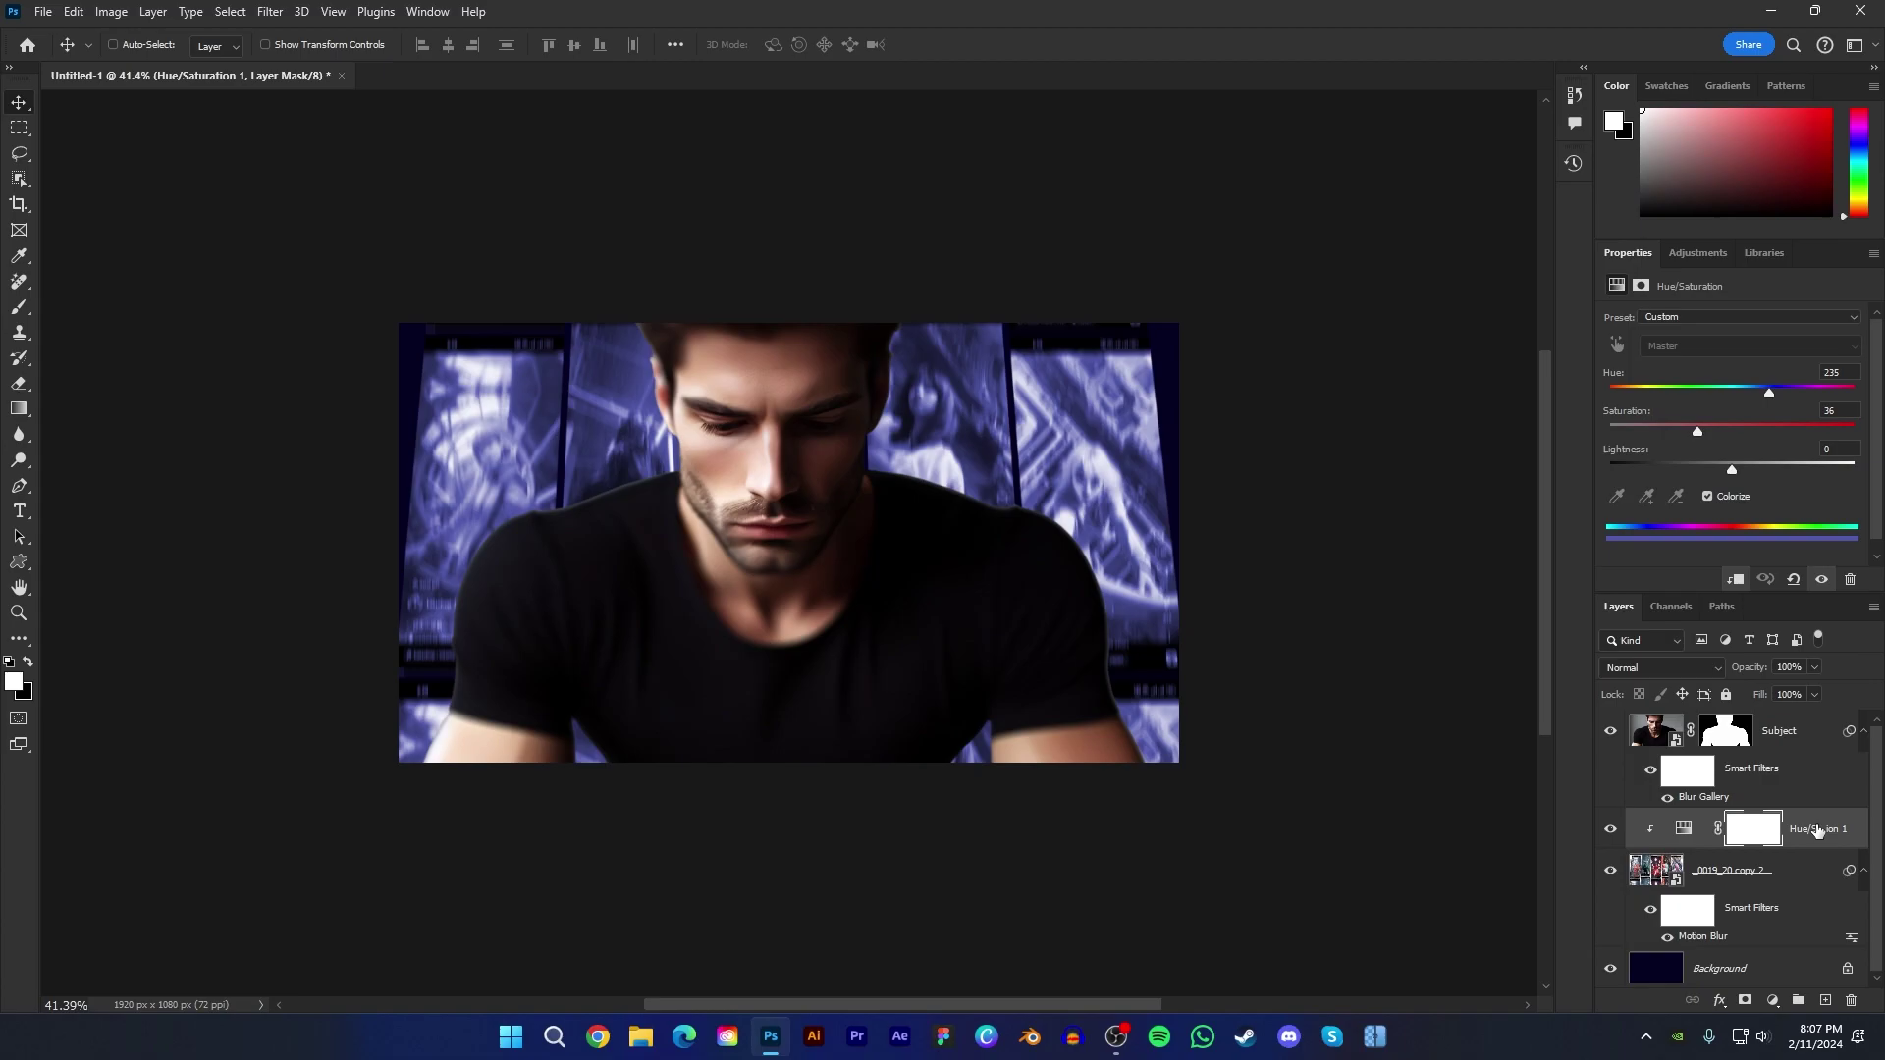
drag(1819, 831, 1816, 736)
key(ctrl+alt+g)
Step: Place two phone screenshots as embedded layers, shrunk and set side by side
click(43, 10)
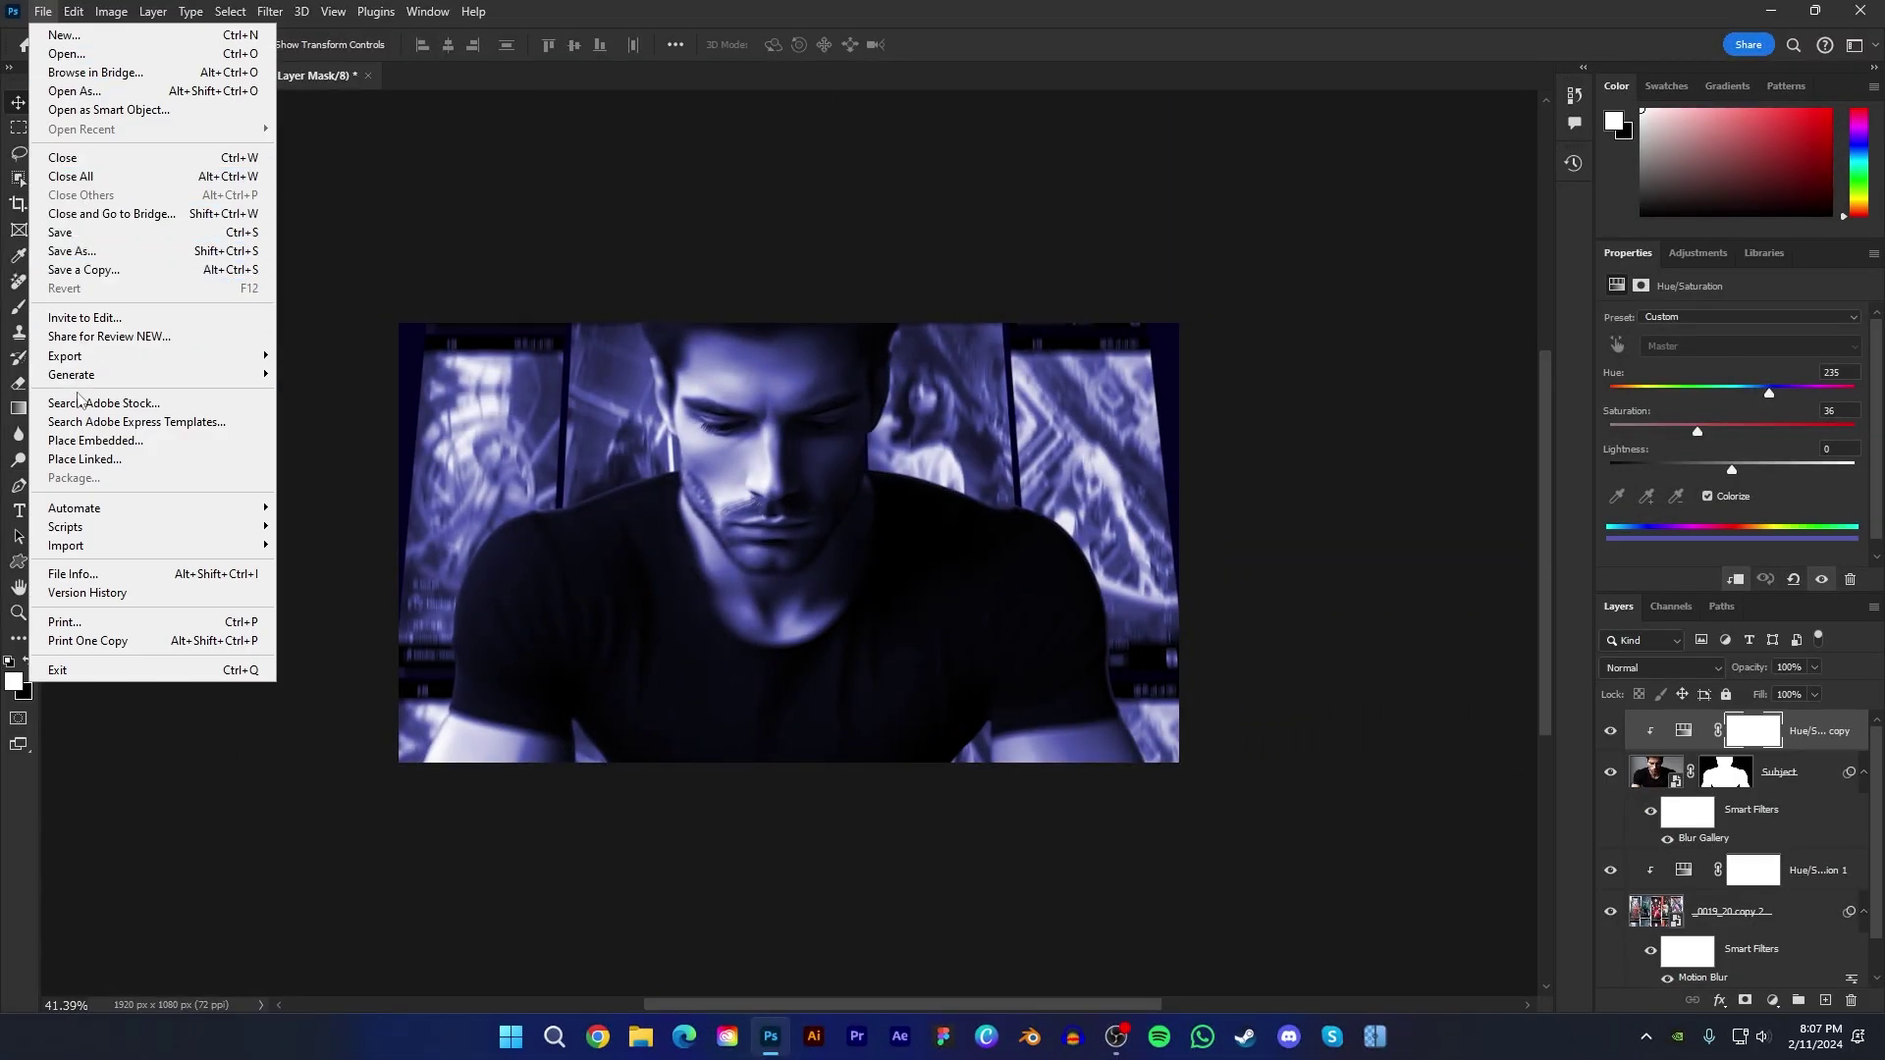
click(80, 440)
click(476, 287)
click(657, 489)
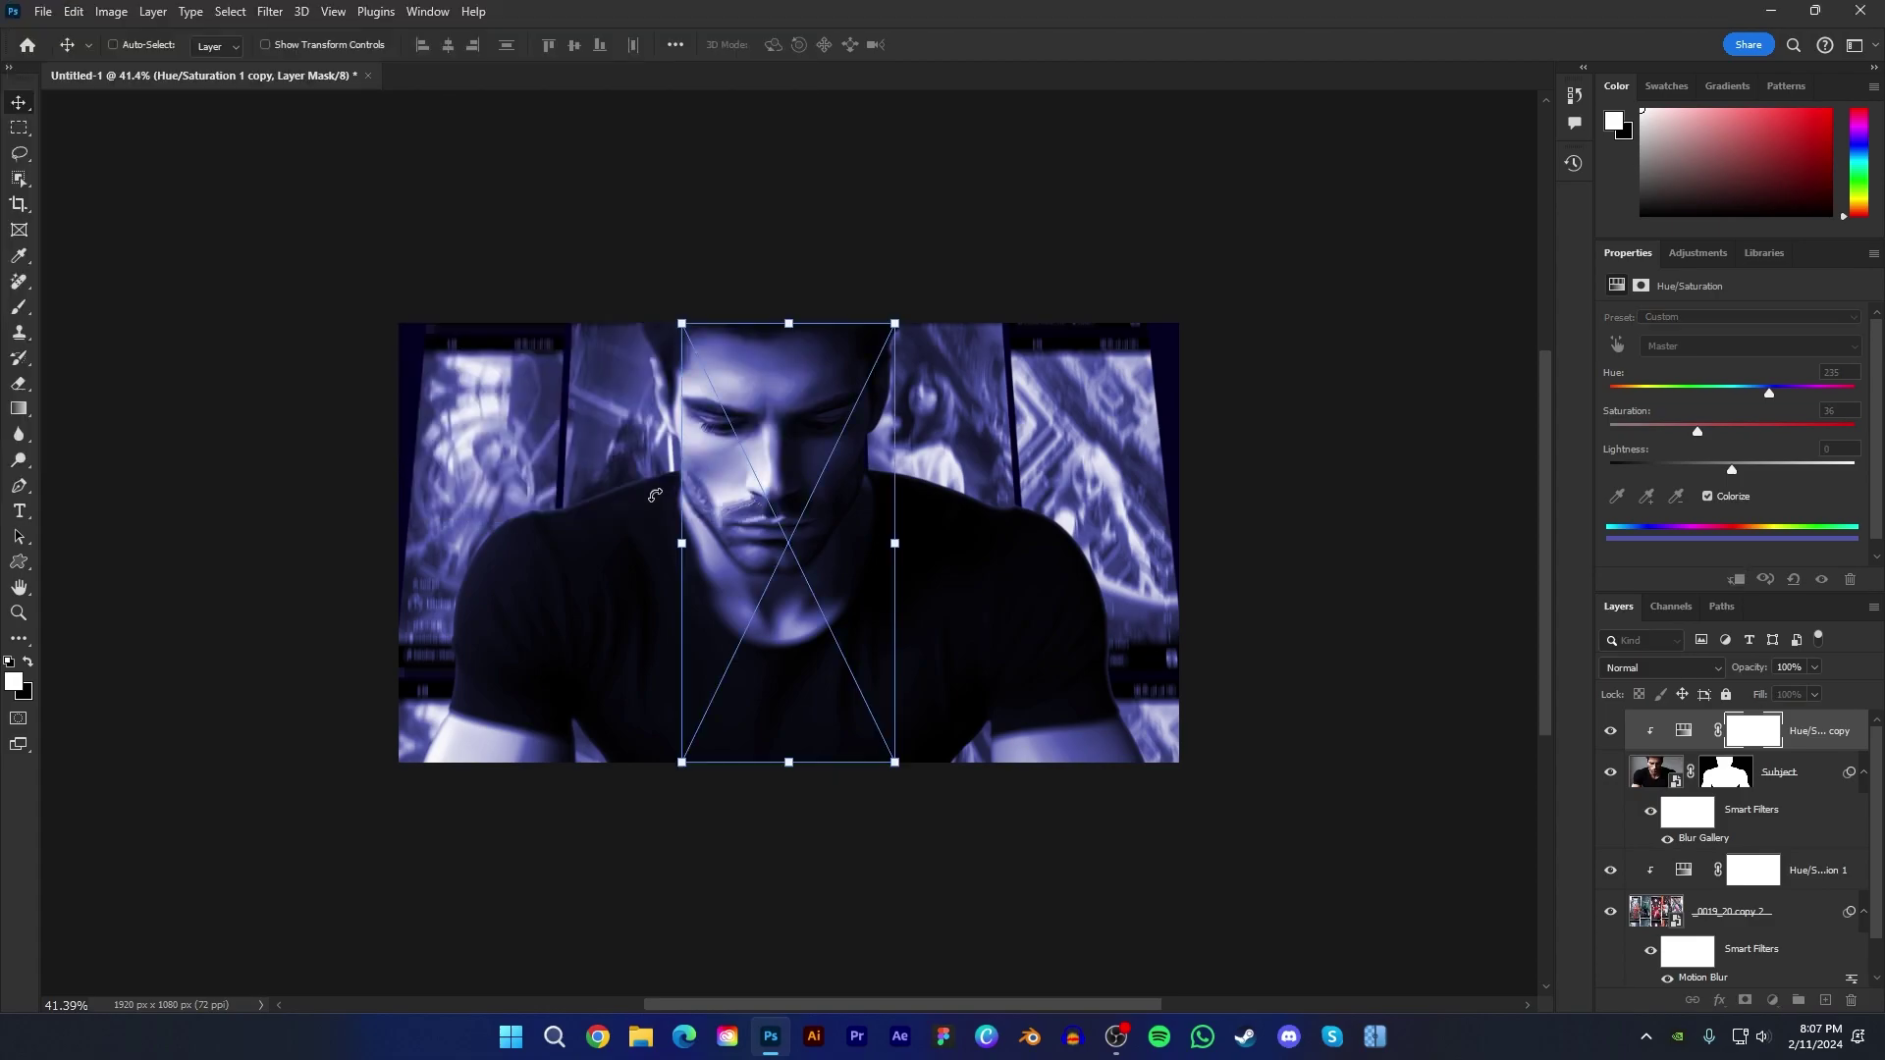
key(Return)
click(43, 11)
click(80, 440)
click(476, 286)
click(657, 489)
drag(788, 762, 788, 705)
key(Return)
Step: Place the _0012_13 screenshot and move it to the right of the other two
click(43, 11)
click(80, 440)
double_click(629, 436)
drag(775, 515, 963, 527)
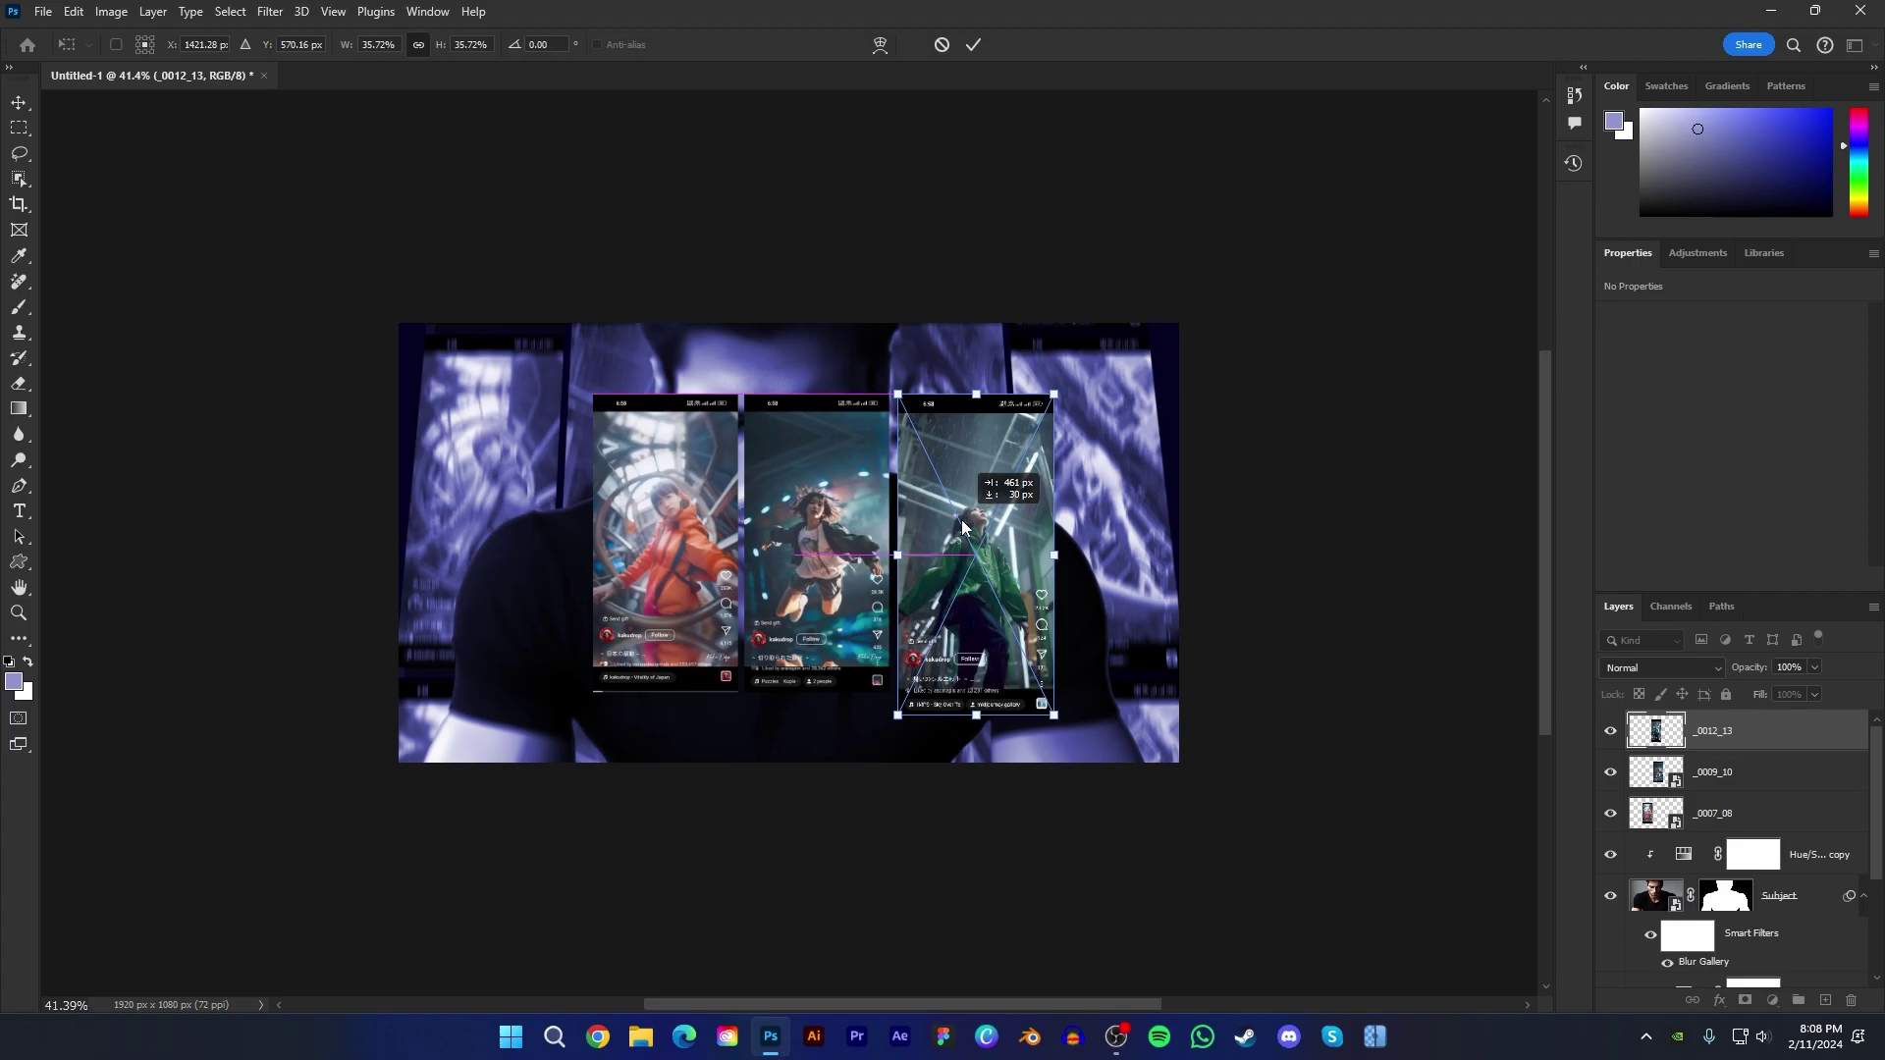
key(Return)
Step: Convert the three screenshot layers into one smart object with Linear Dodge (Add) blending
shift+click(1743, 813)
right_click(1743, 780)
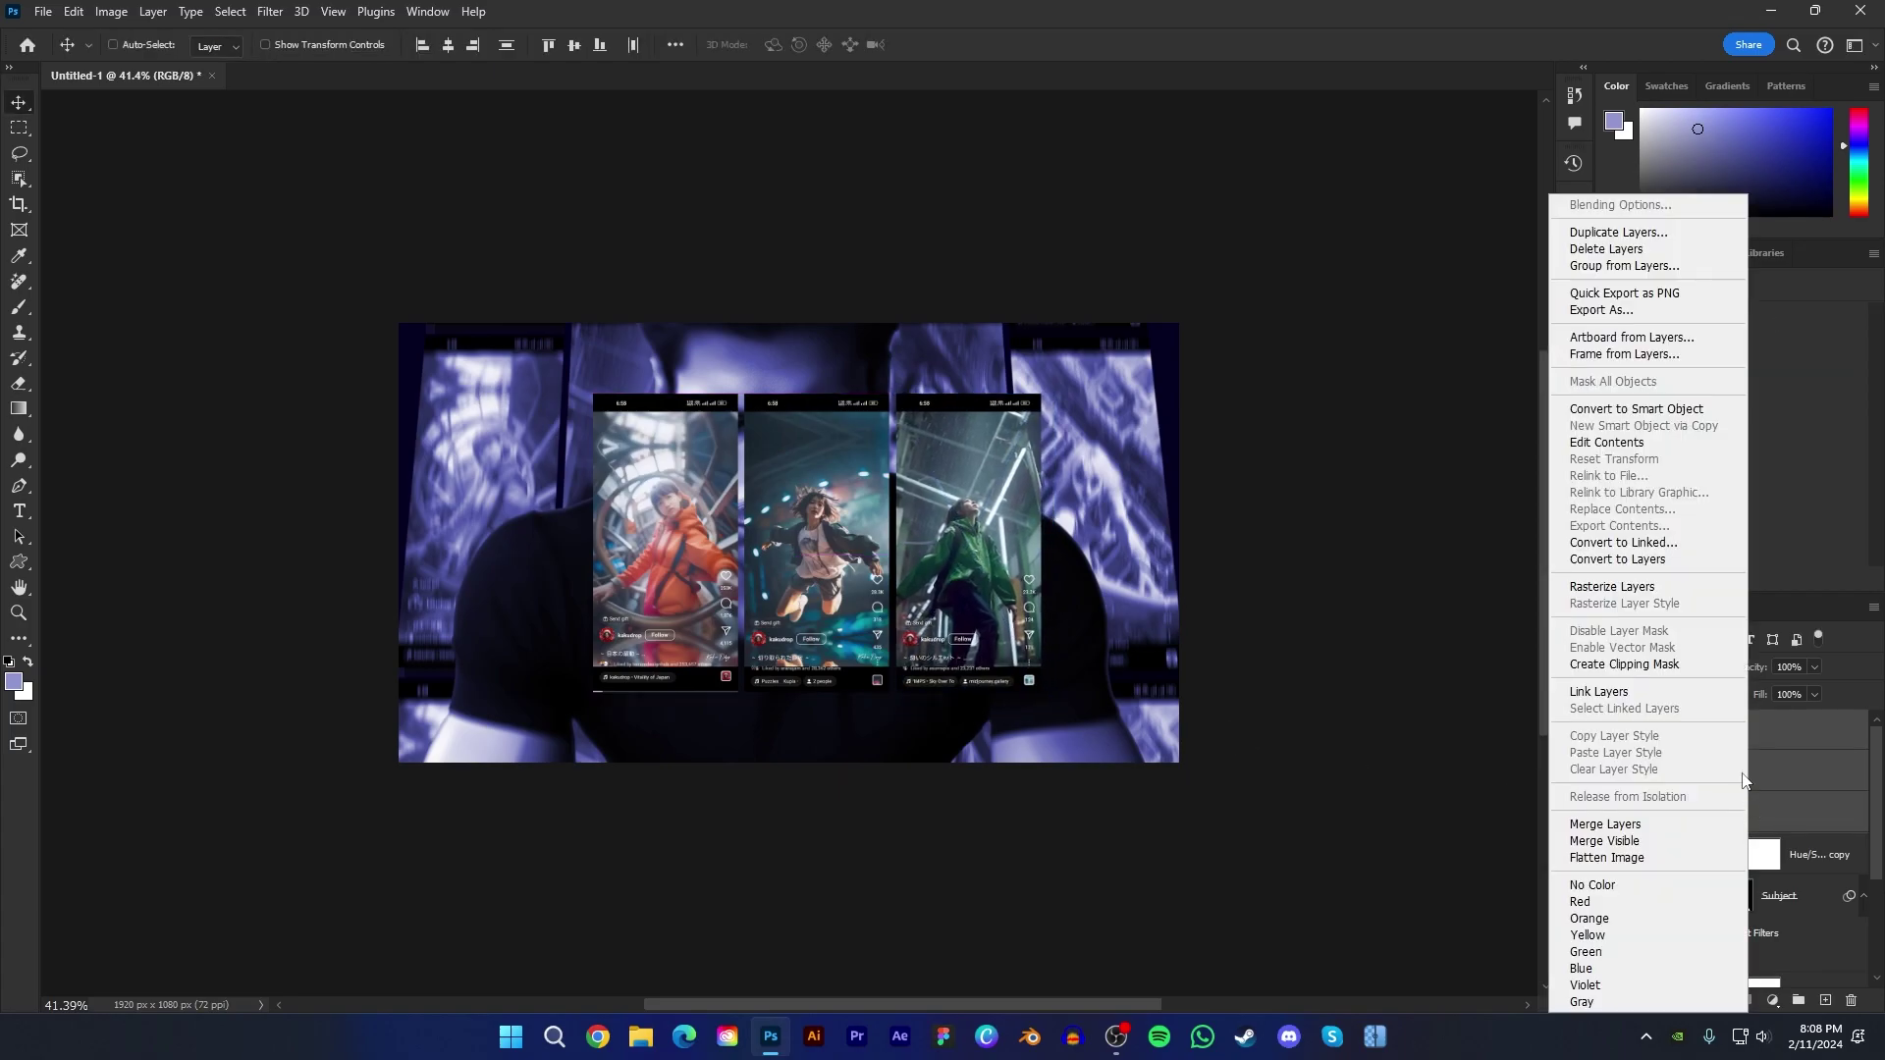
click(1695, 411)
click(1640, 664)
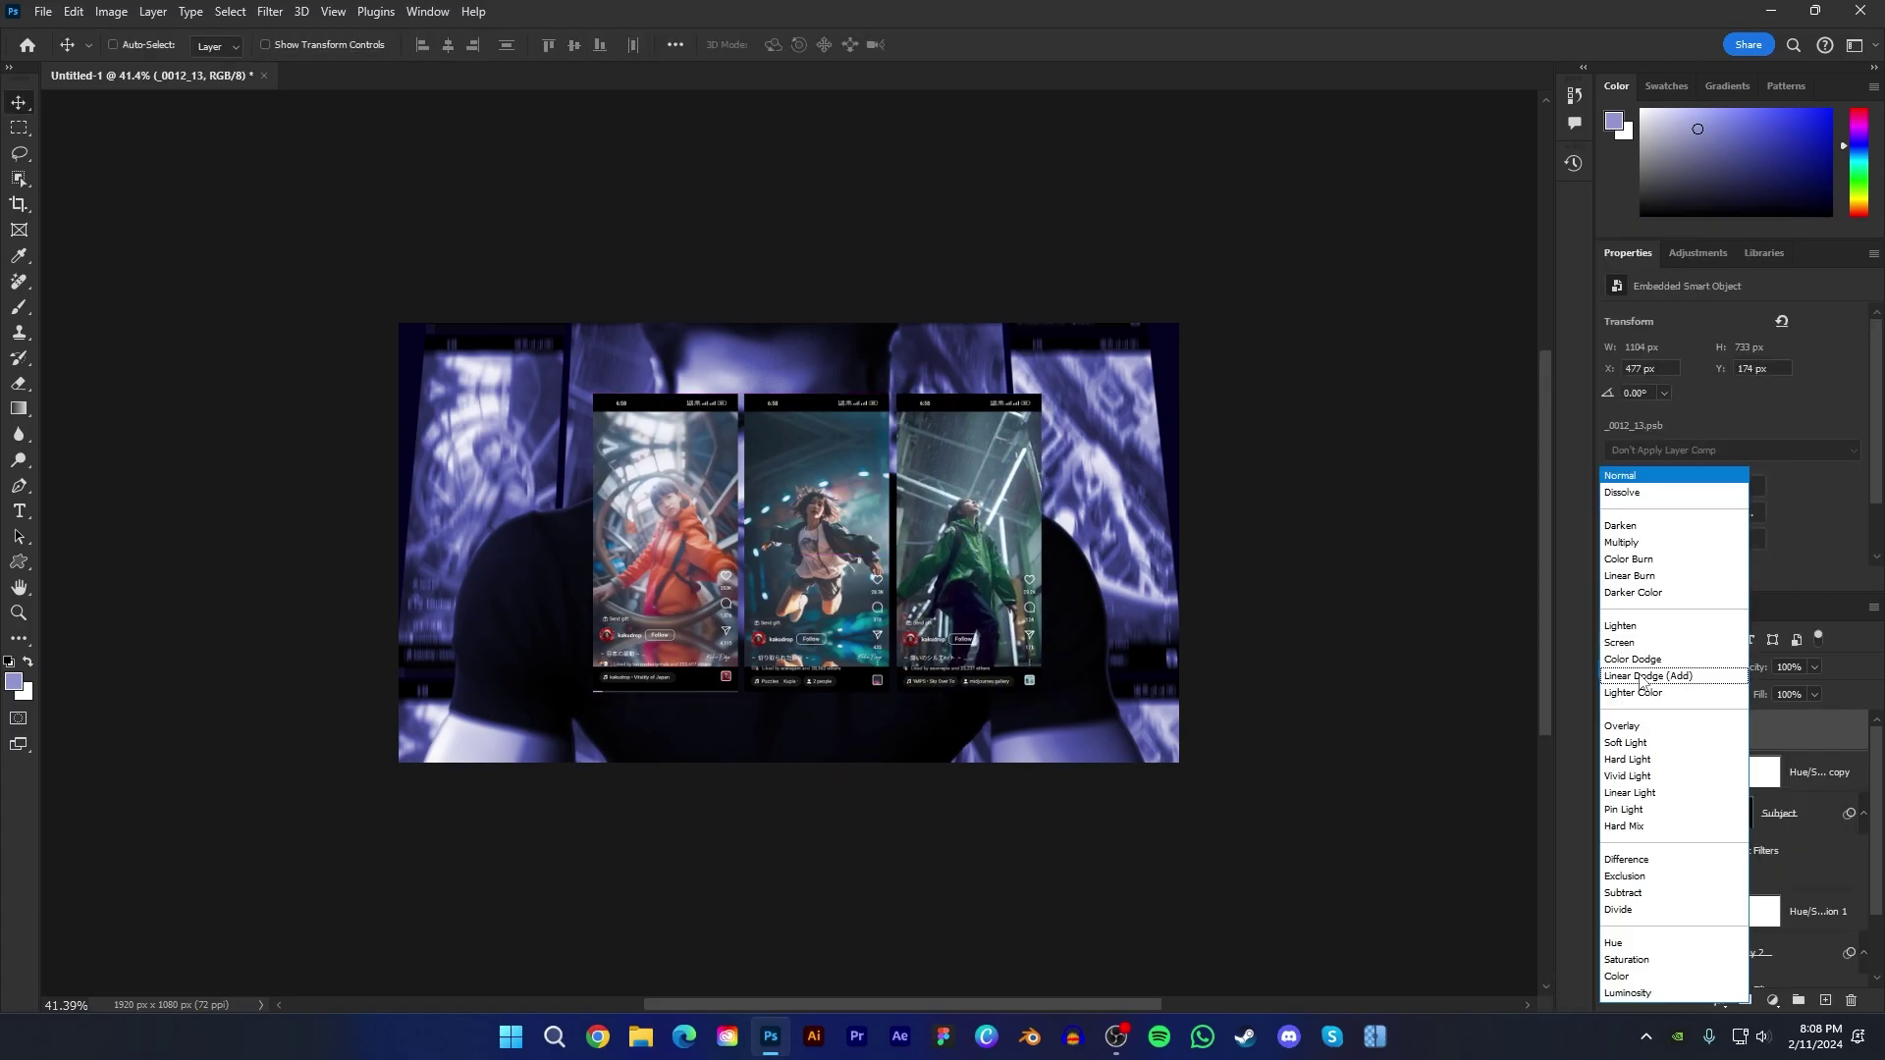
click(1642, 680)
Step: Copy the blue Hue/Saturation layer above the screenshots smart object and clip it there
click(1805, 773)
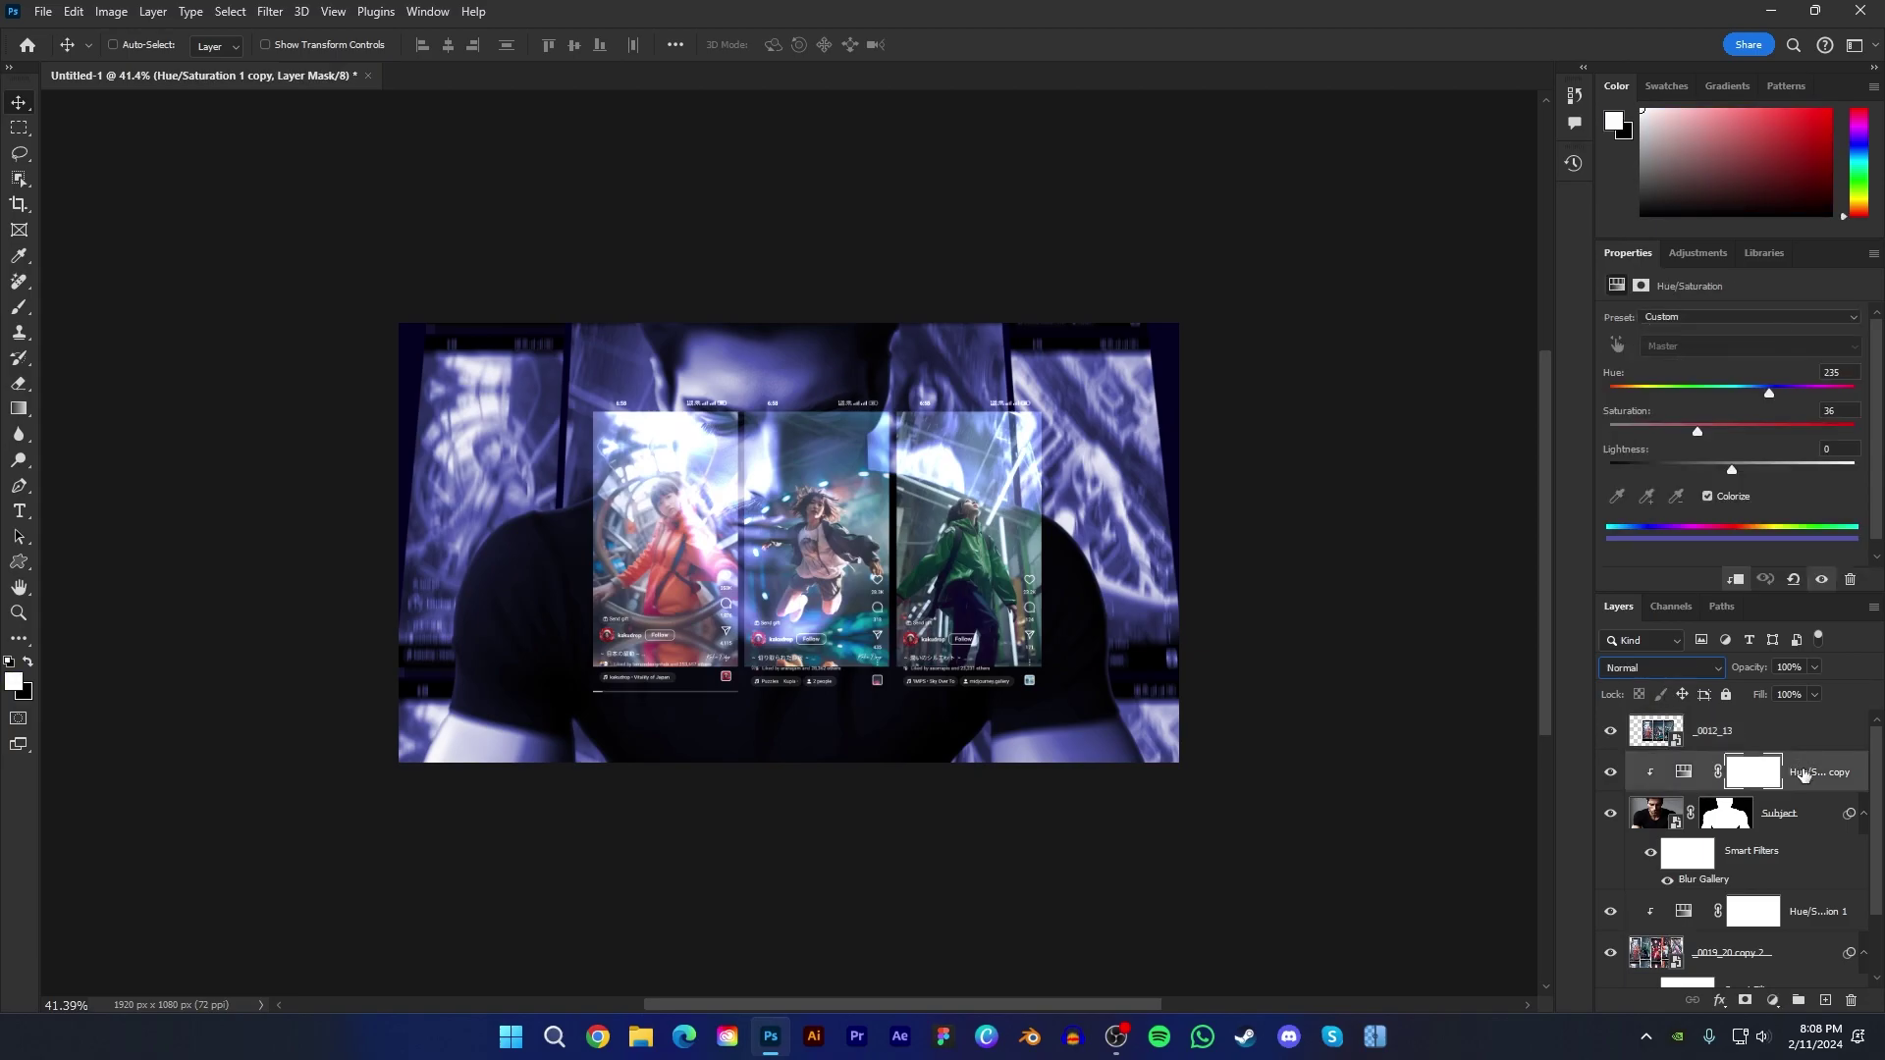
drag(1804, 773, 1807, 725)
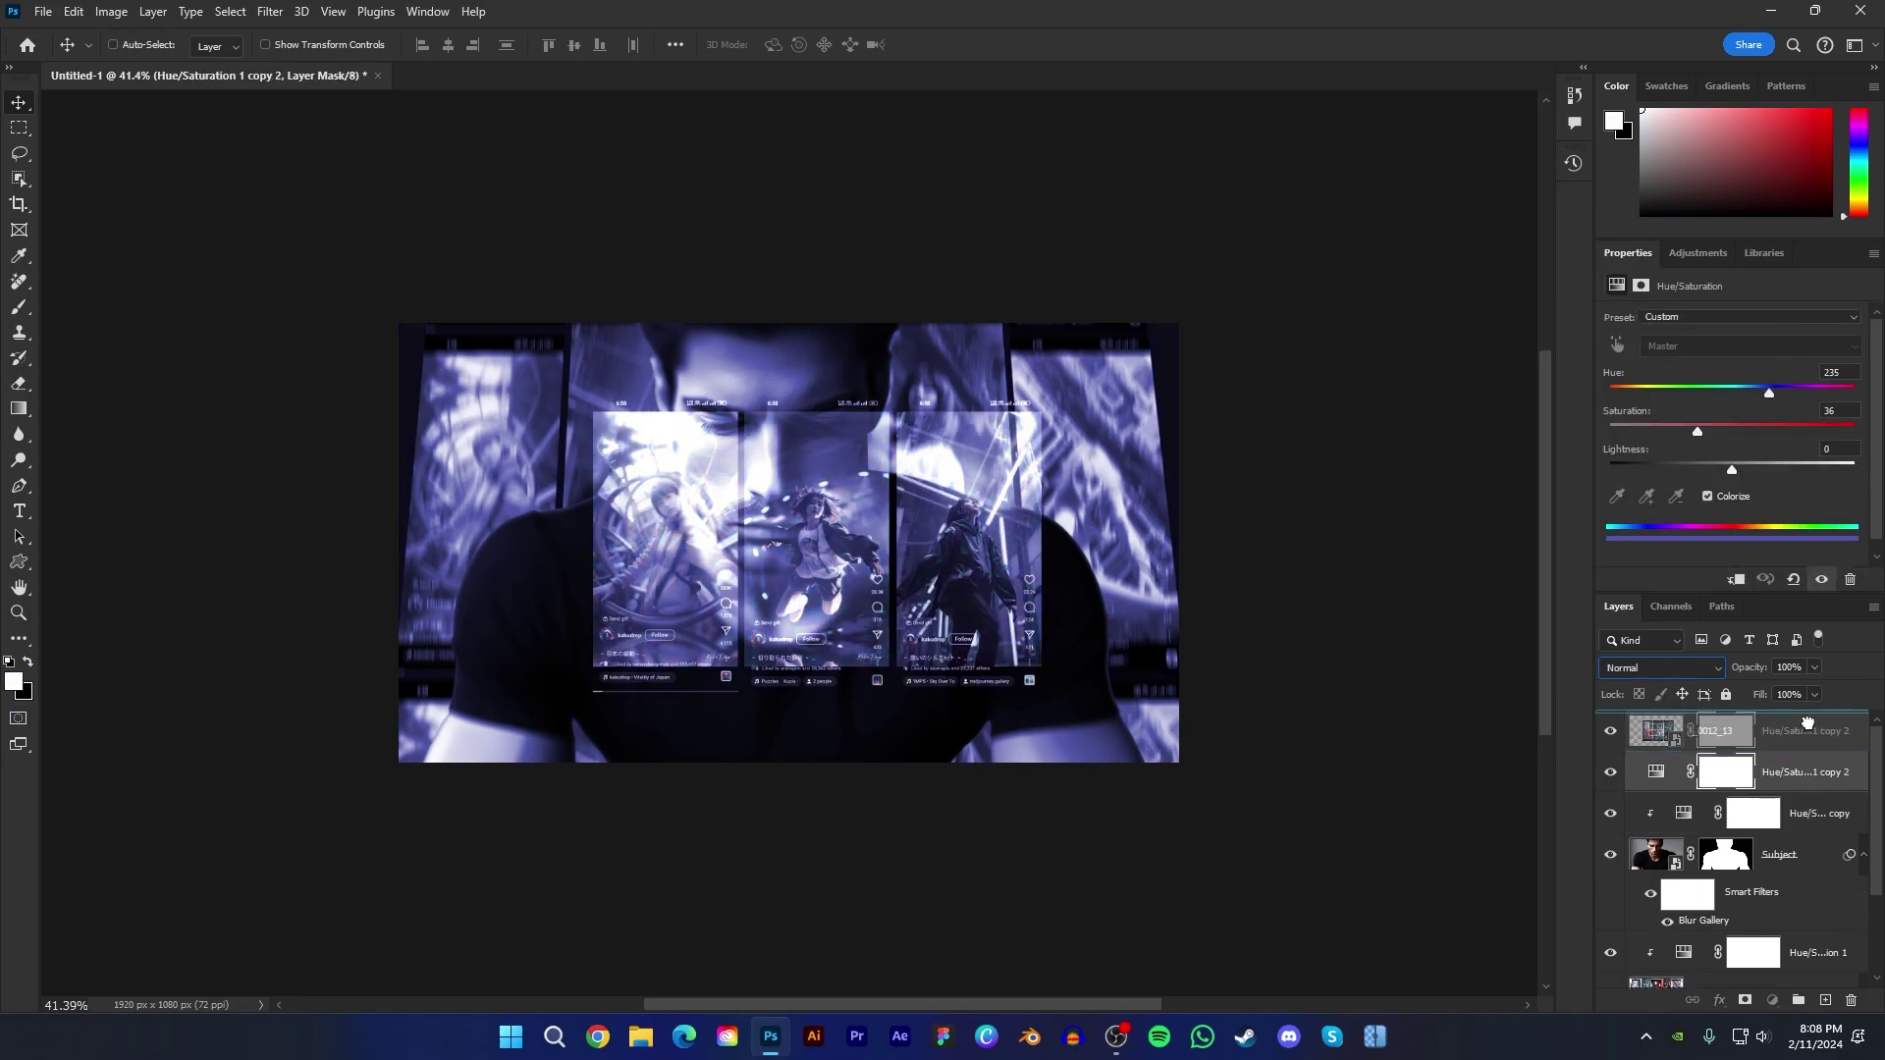
alt+click(1805, 748)
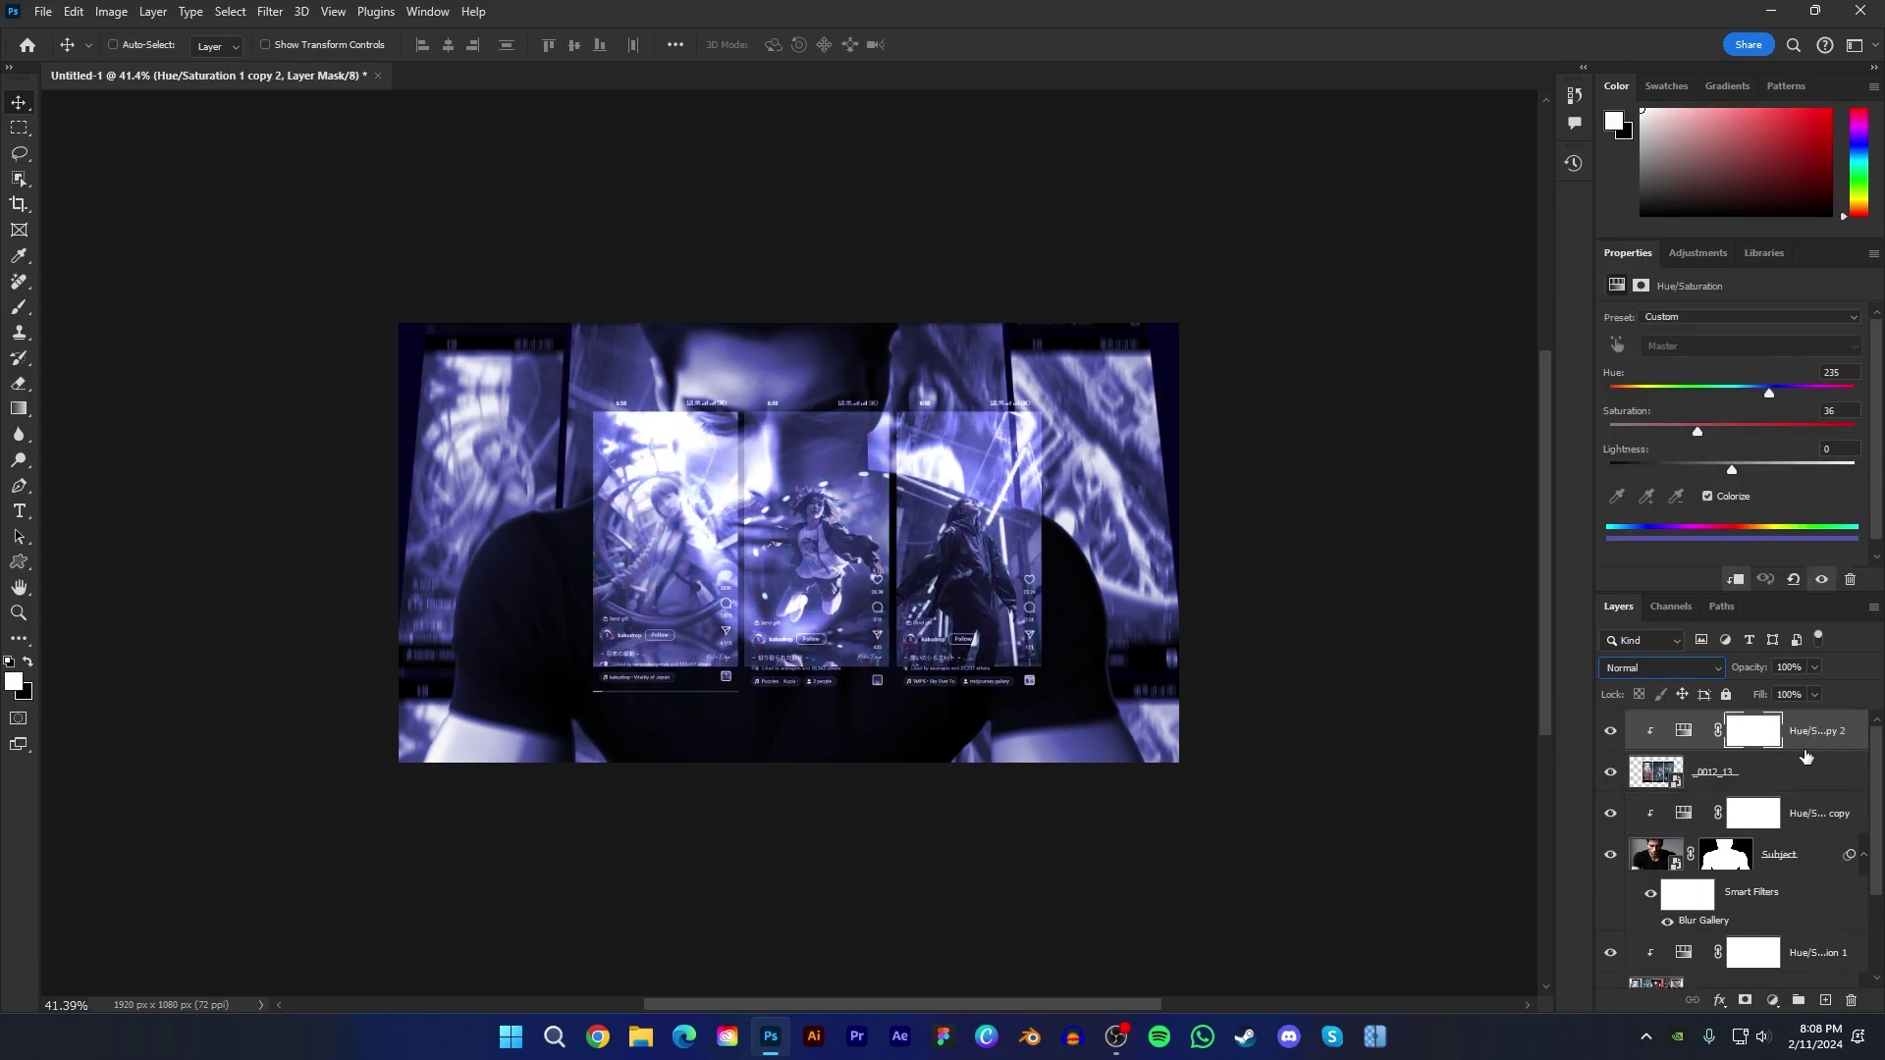
click(1805, 774)
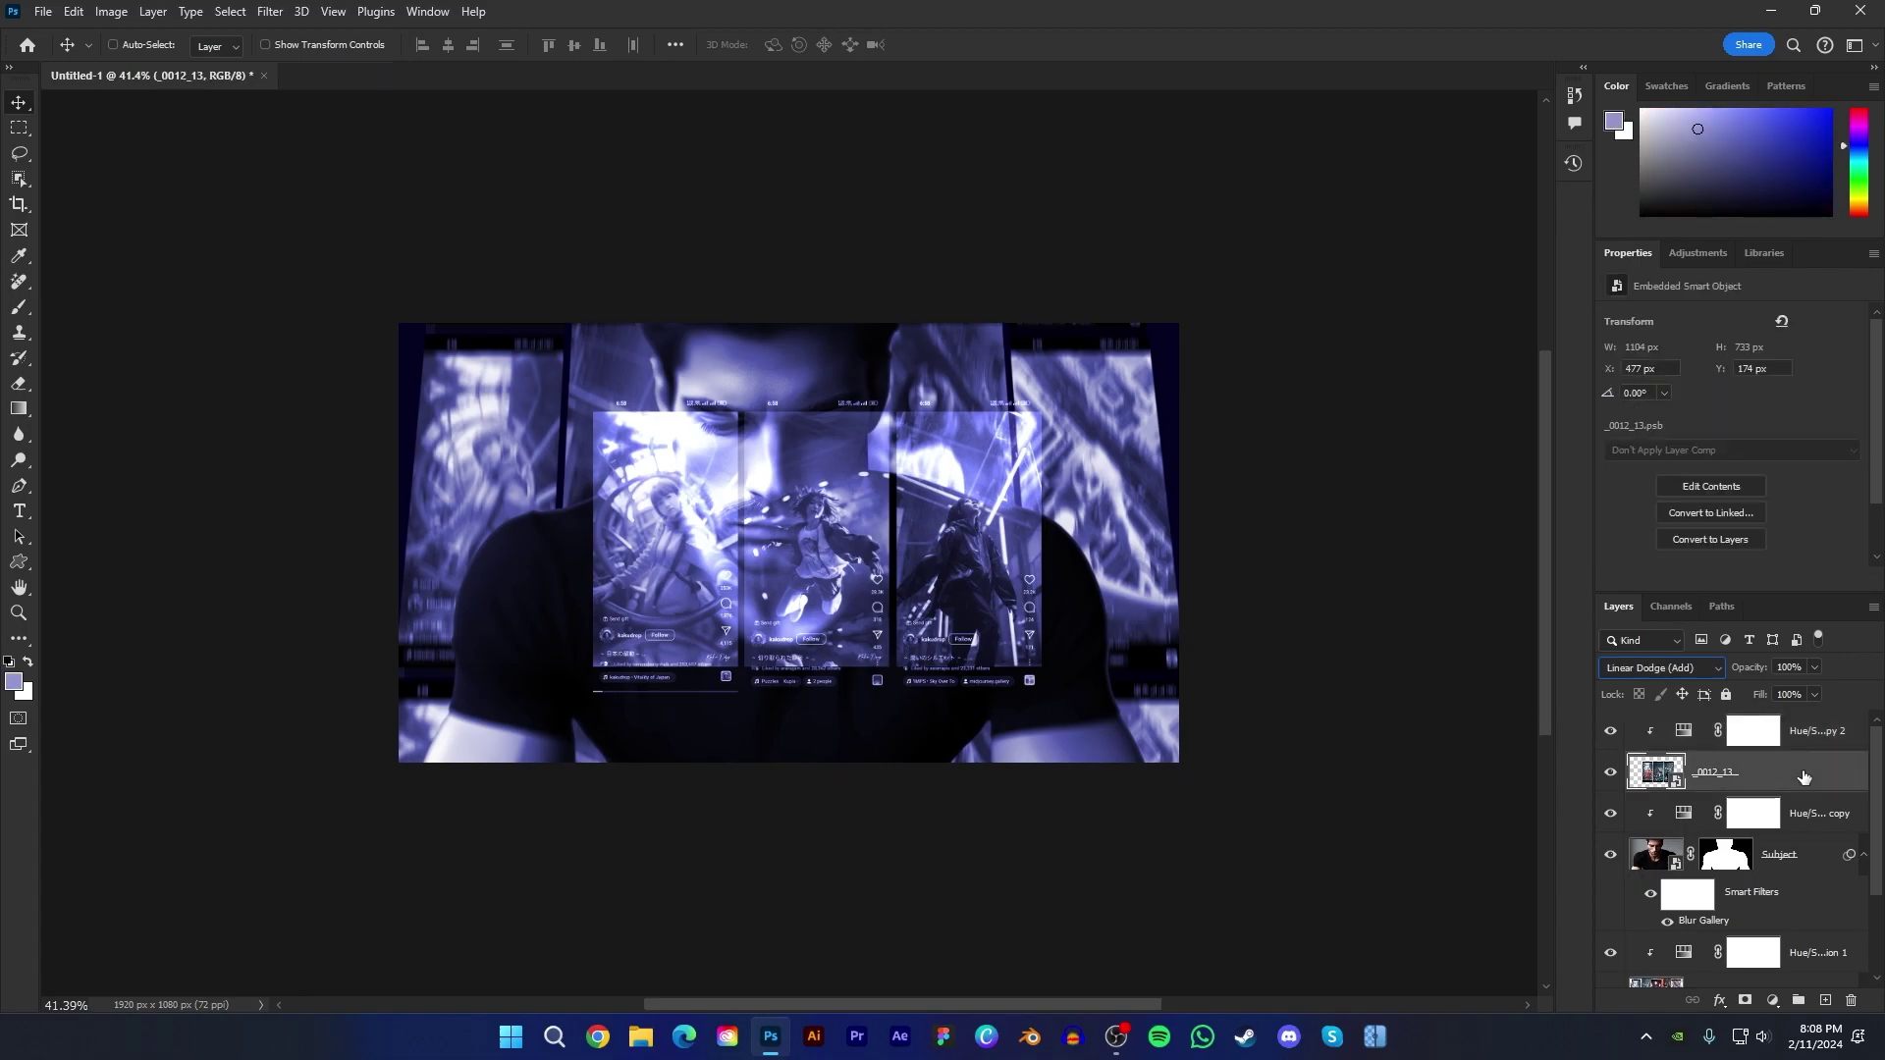
Step: Taper the screenshots' bottom edge inward with a Perspective transform
key(ctrl+t)
right_click(938, 558)
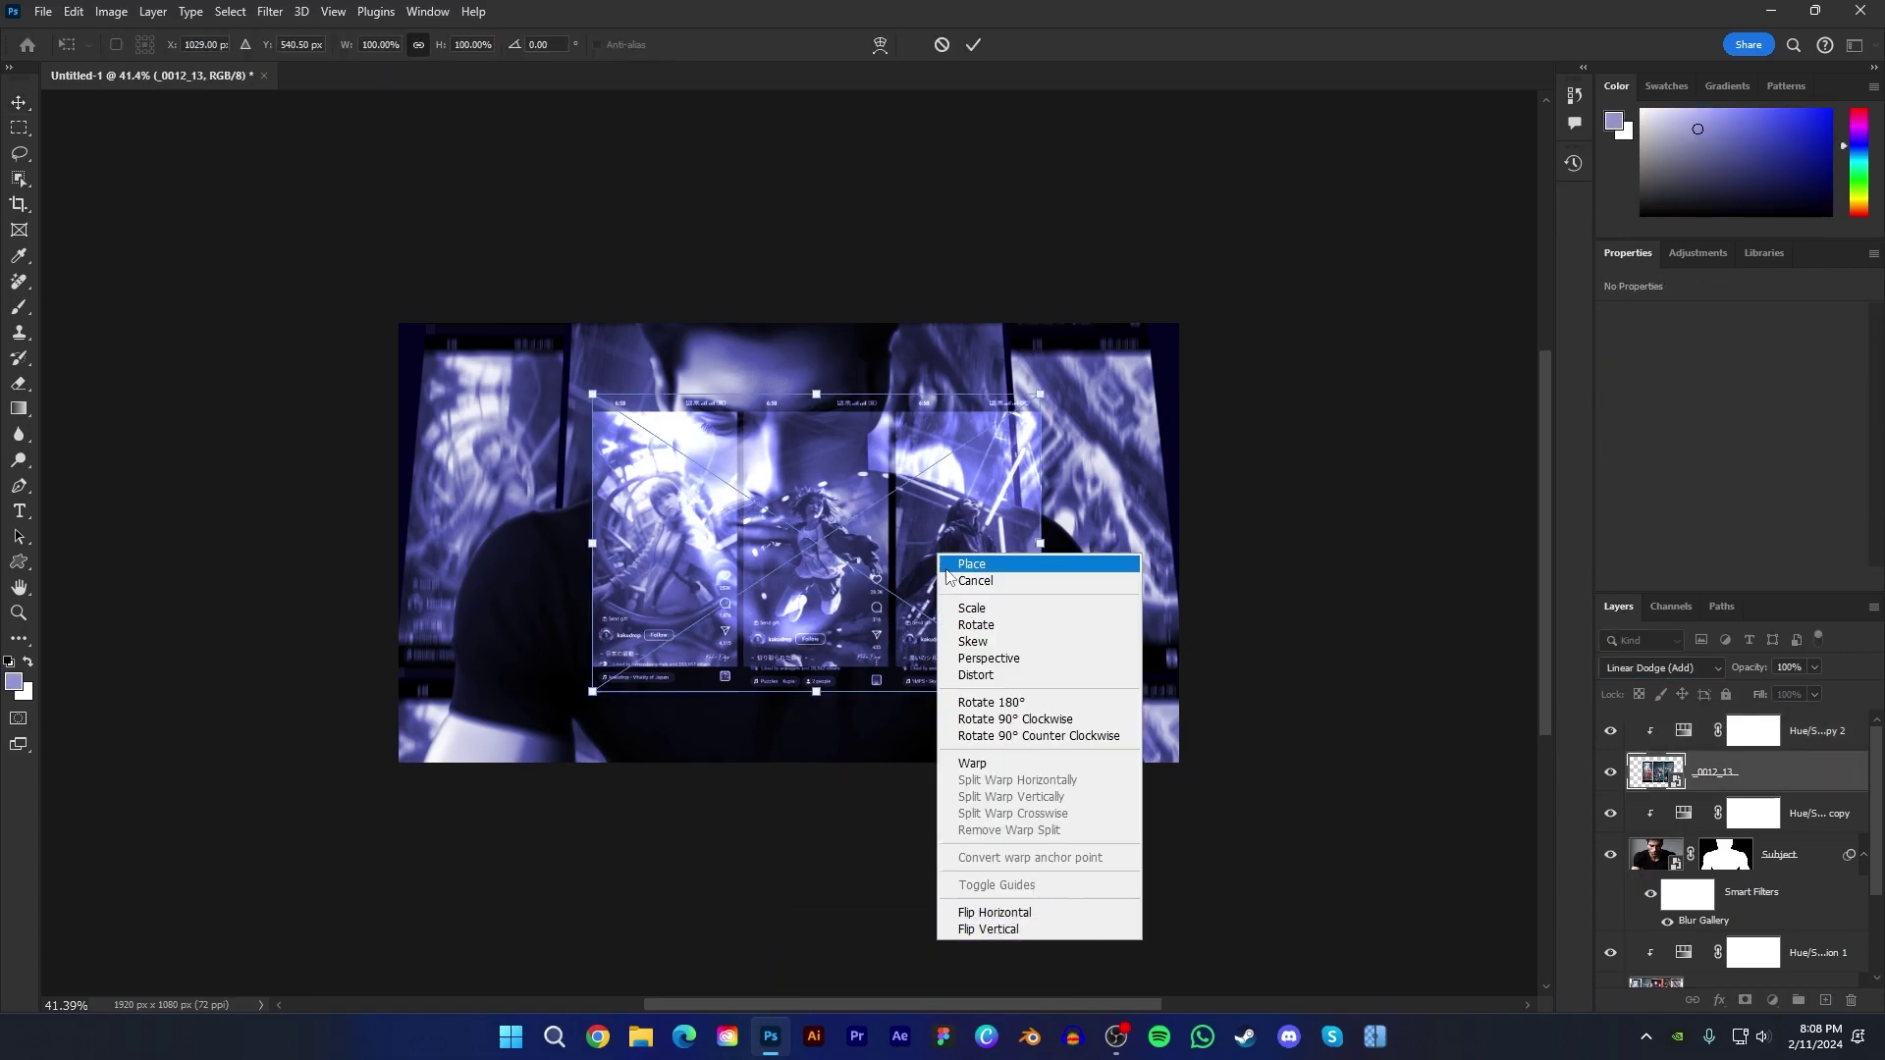
click(969, 658)
drag(1040, 692, 997, 693)
key(Return)
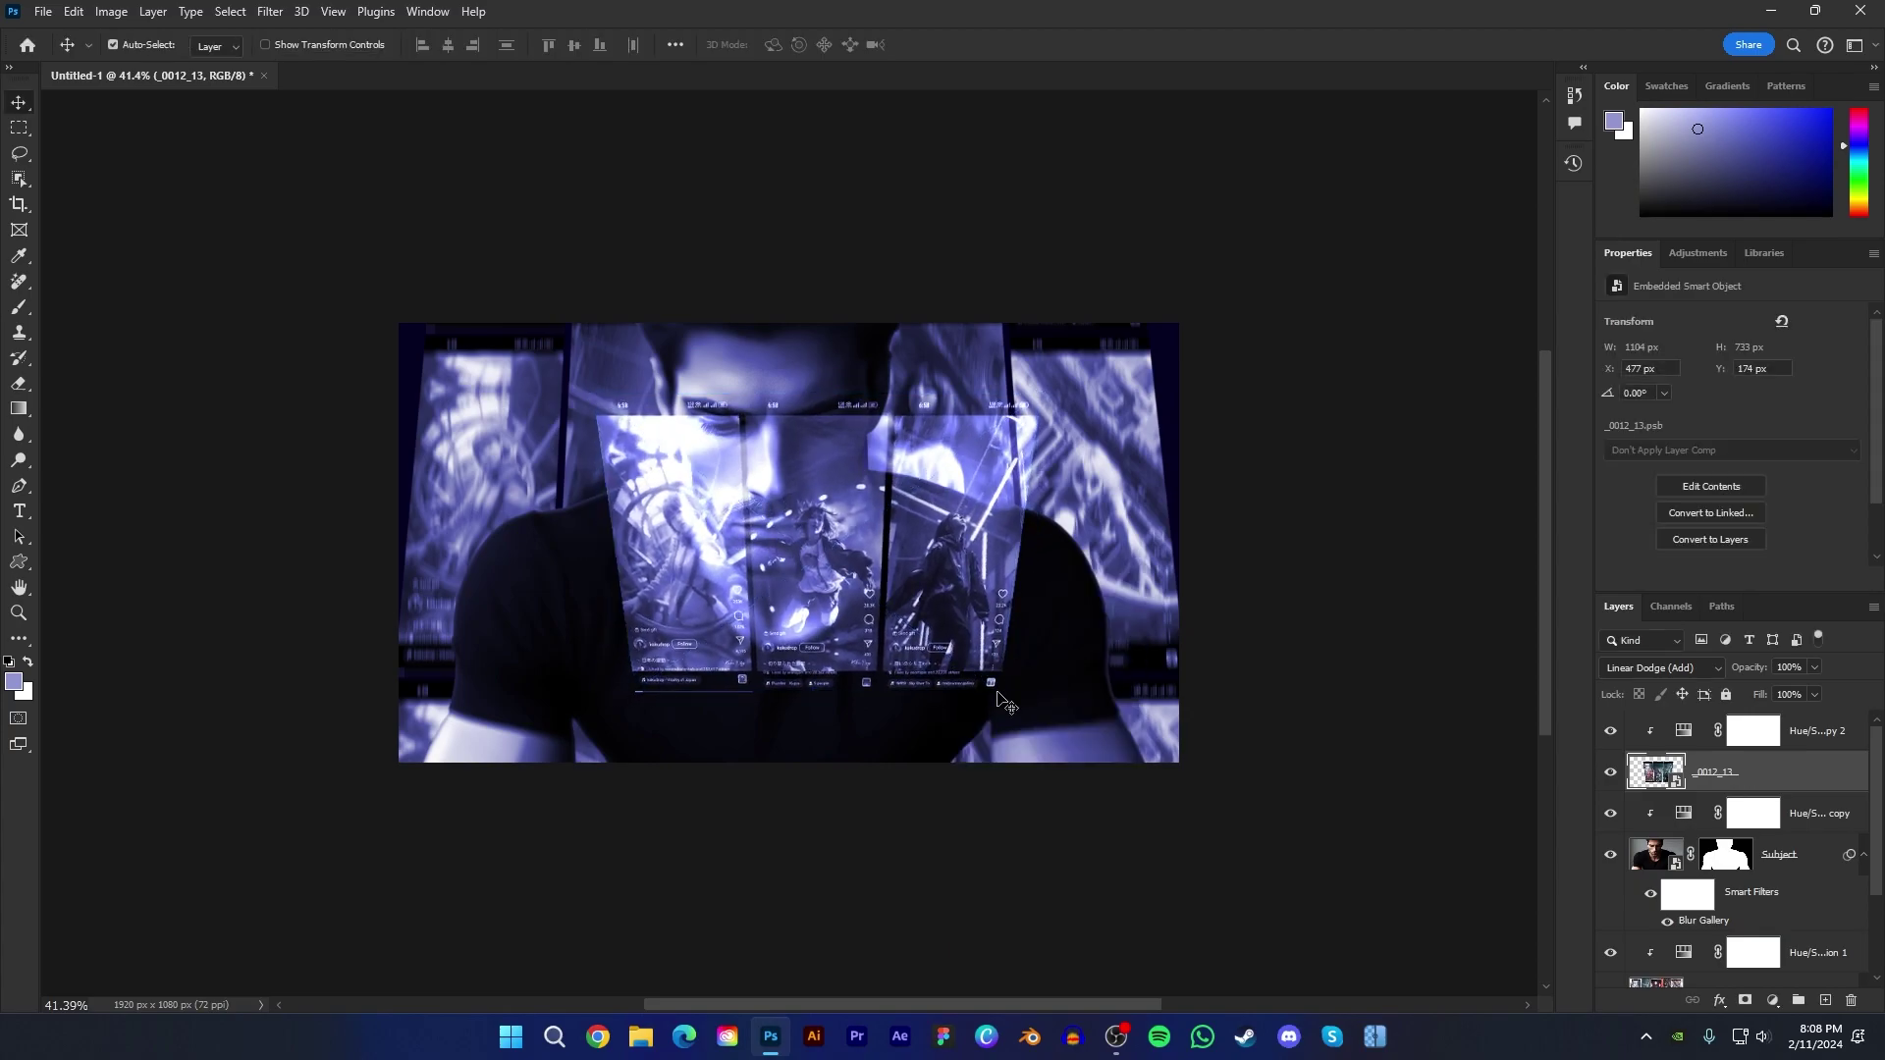
Step: Warp the screenshots so their top edge bends down into a curve
key(ctrl+t)
right_click(998, 699)
click(1051, 512)
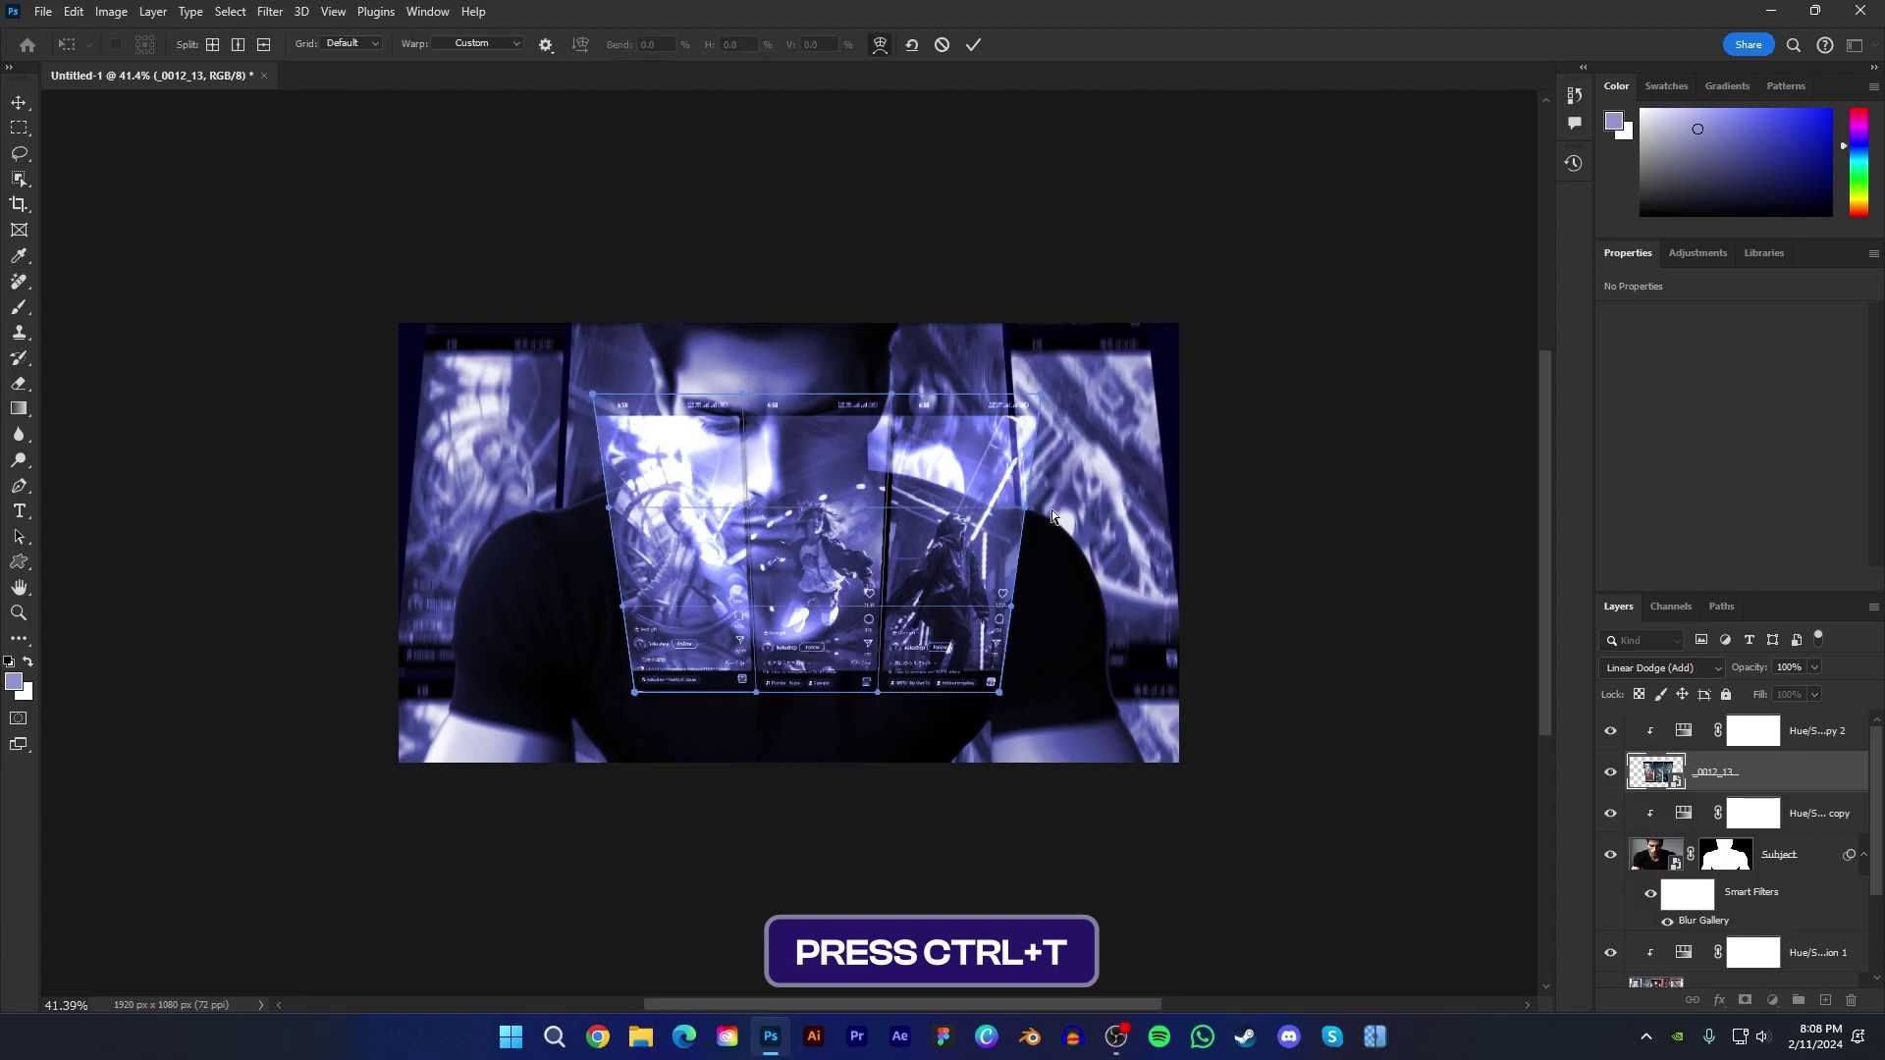
drag(890, 398, 717, 452)
key(Return)
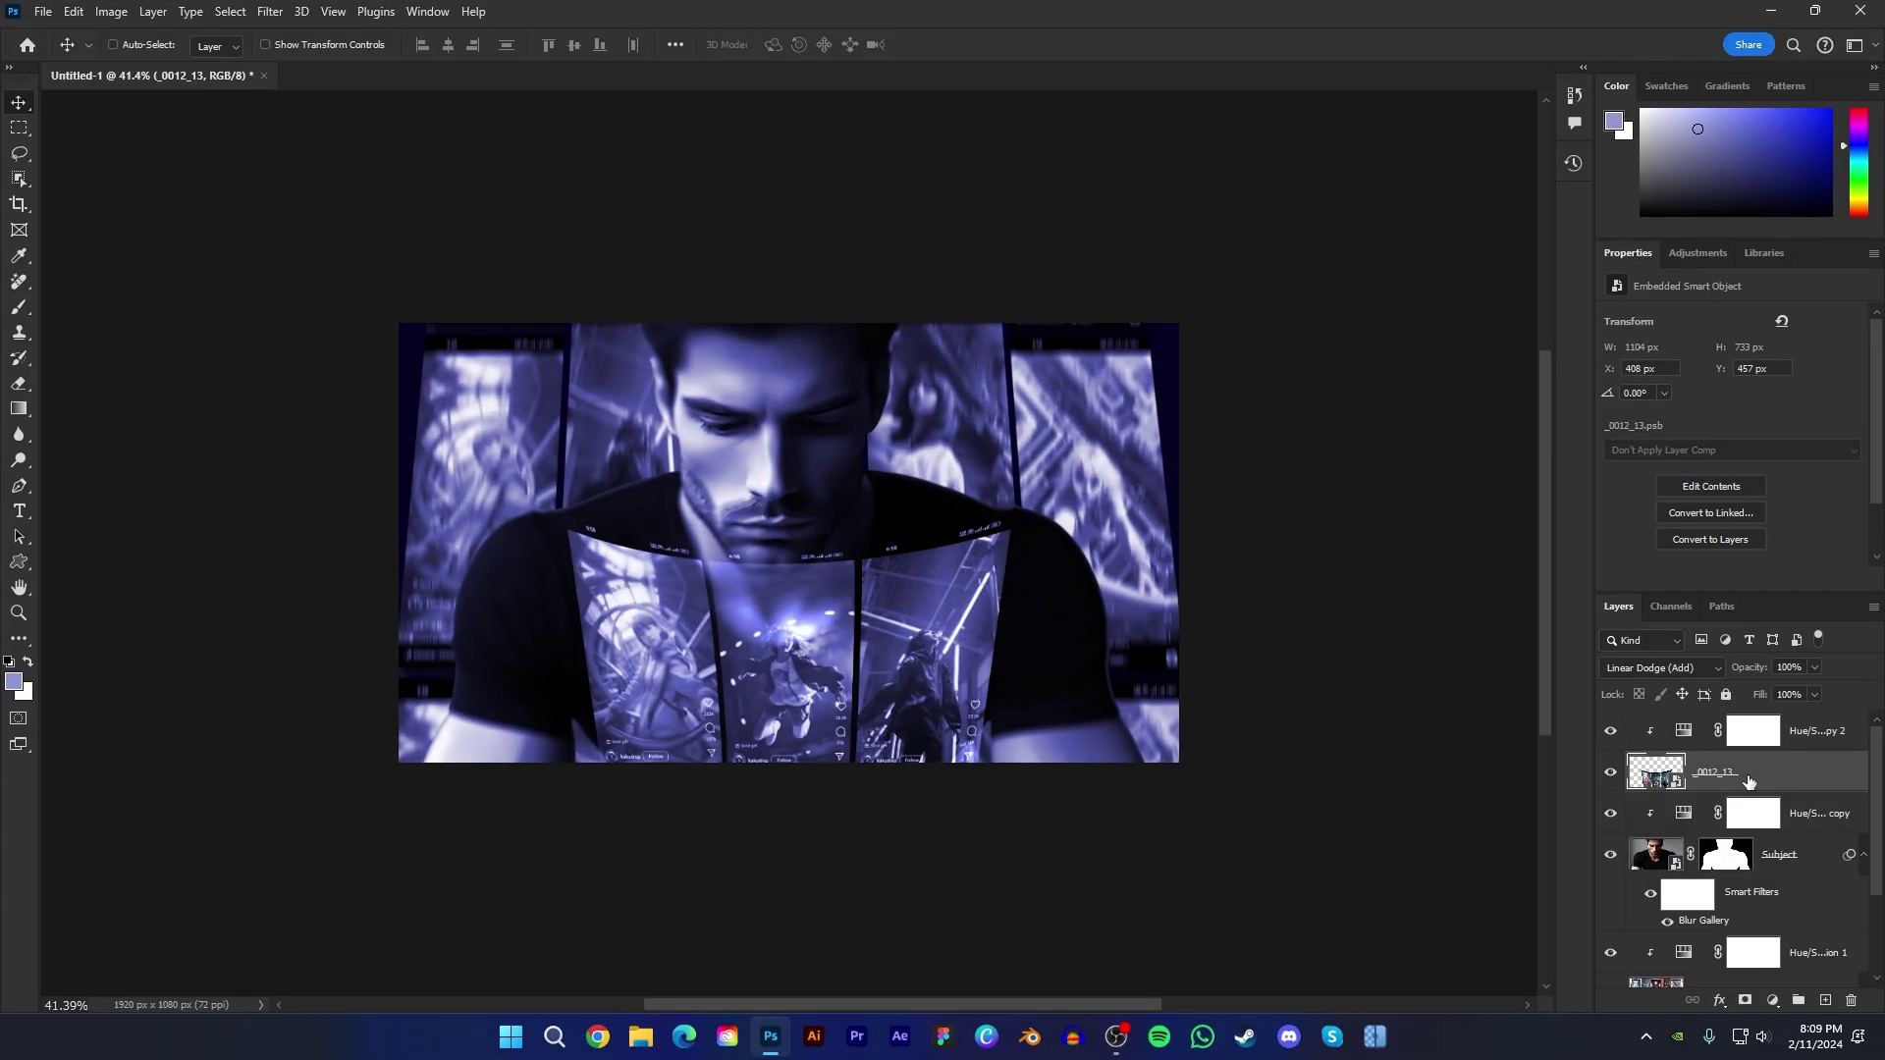
Step: Add an Inner Glow and a 232 px Outer Glow to the screenshot smart object
right_click(1749, 780)
click(1717, 212)
click(1241, 306)
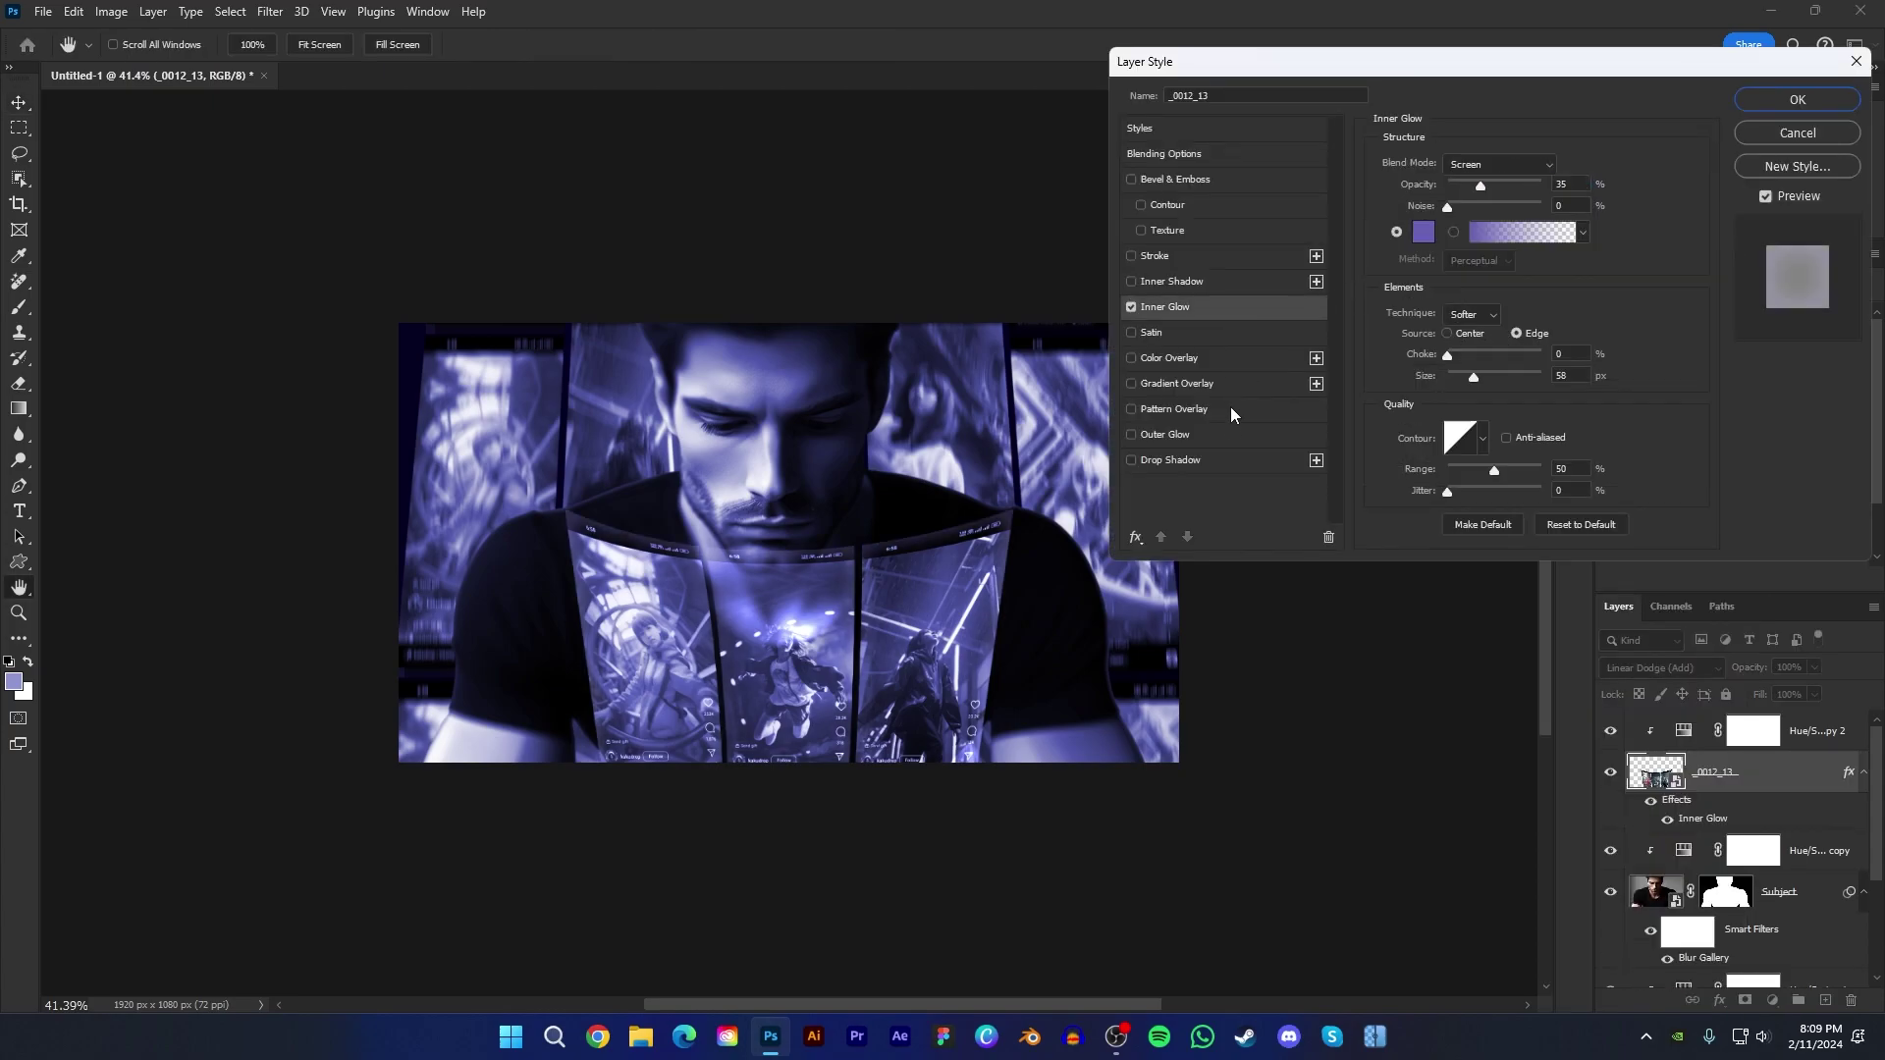
click(1223, 435)
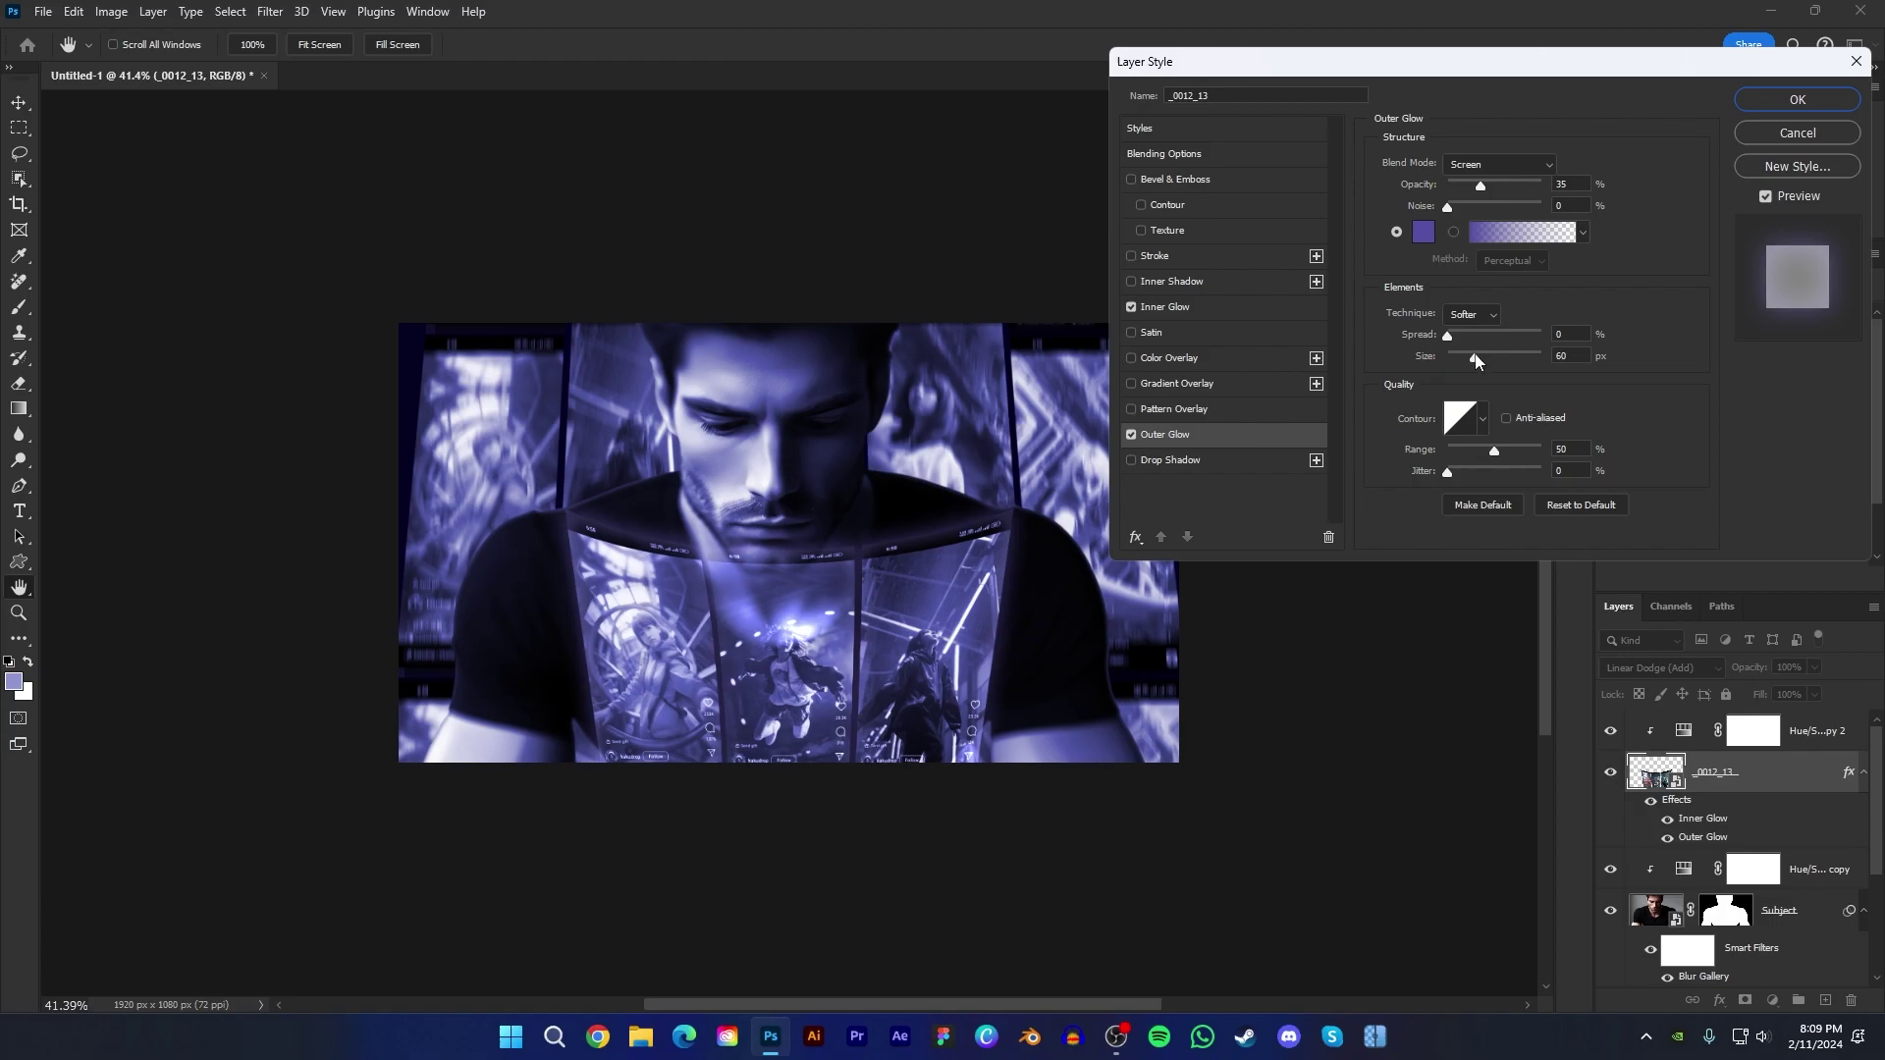
drag(1475, 357, 1539, 356)
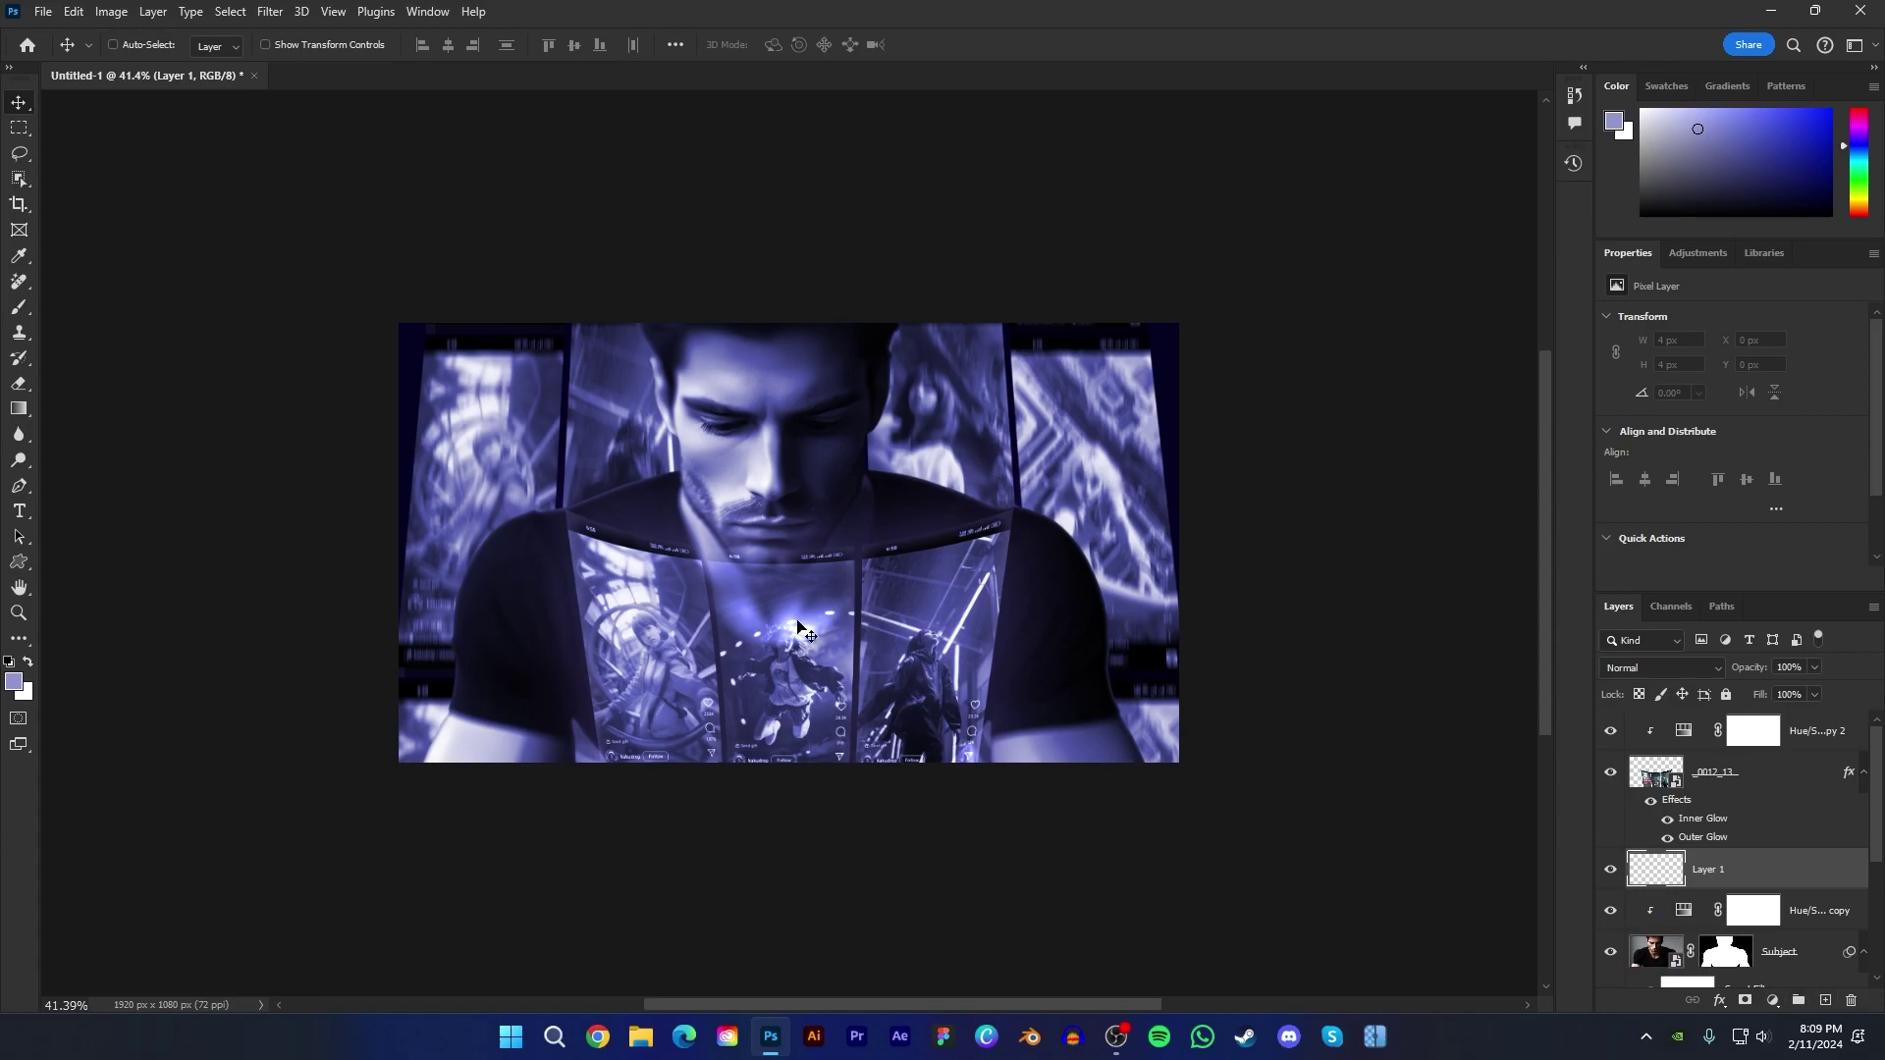
Step: Dab a 1315 px soft lavender glow in the centre and set it to Linear Dodge (Add)
click(19, 309)
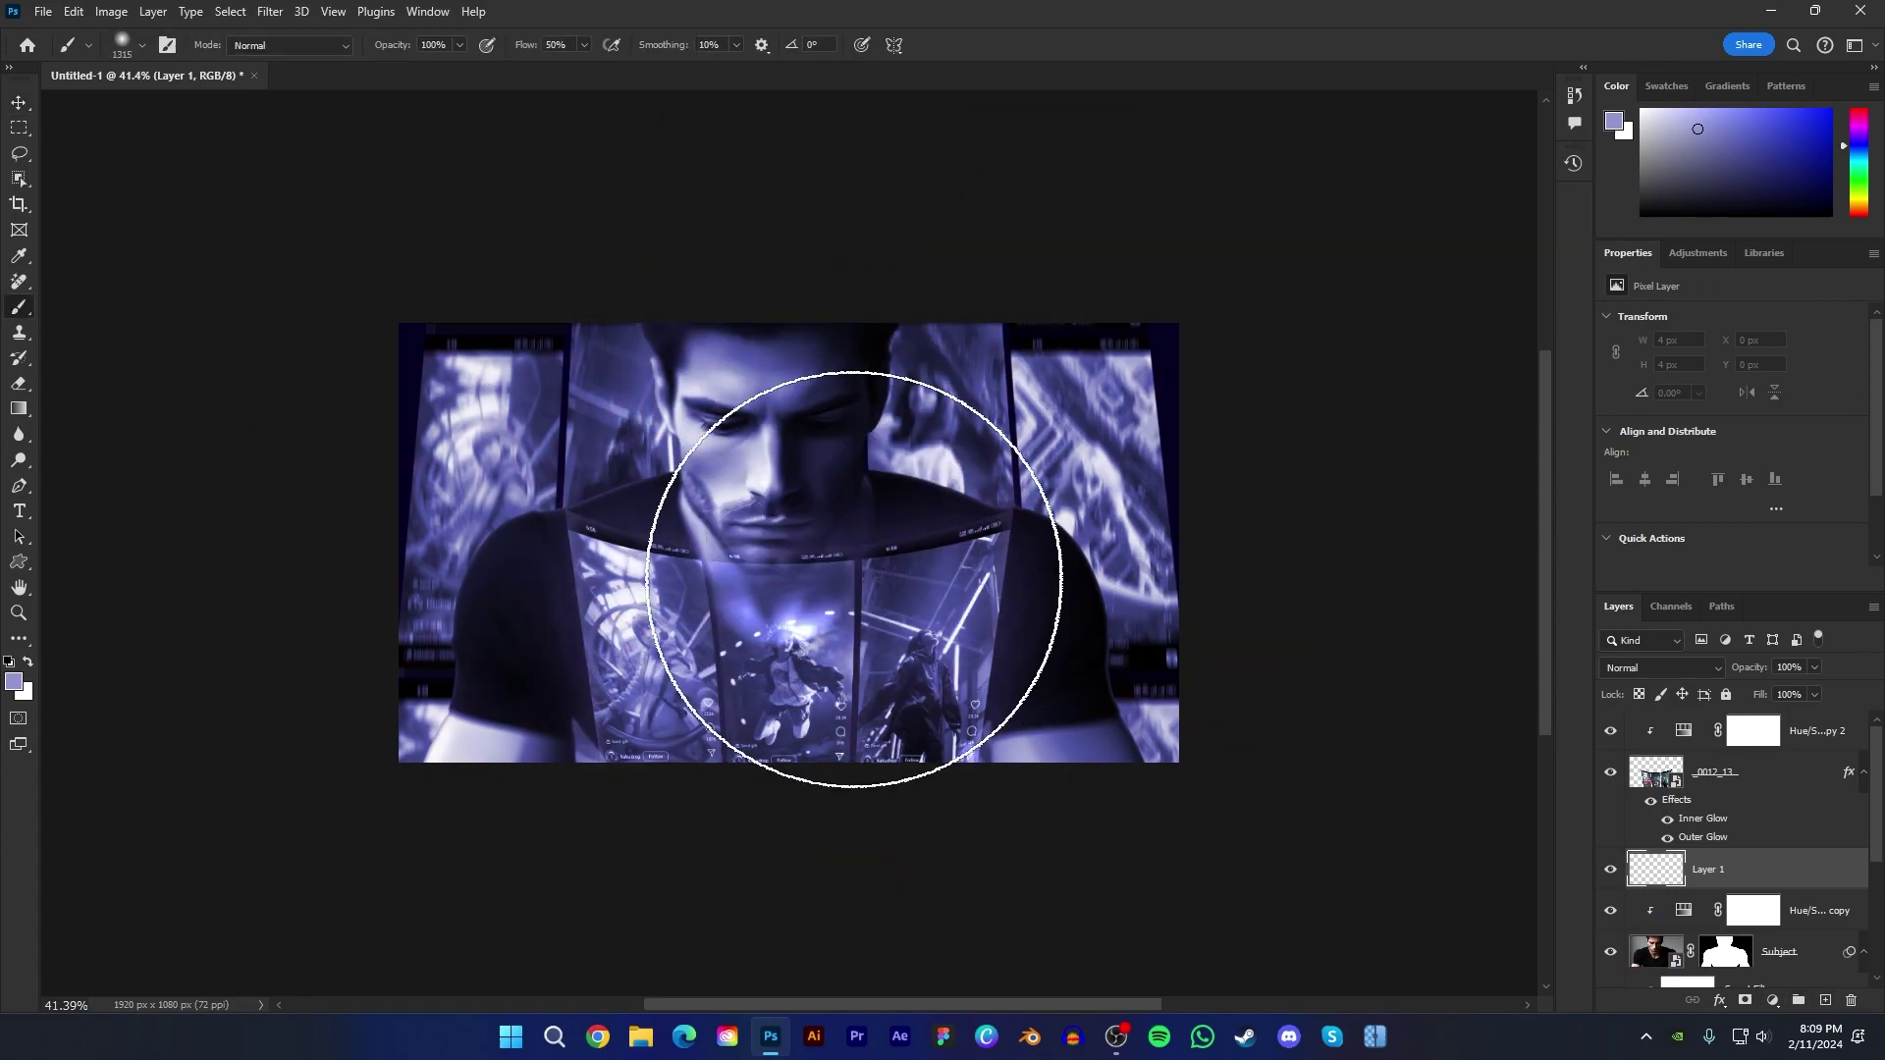
click(778, 574)
click(1659, 668)
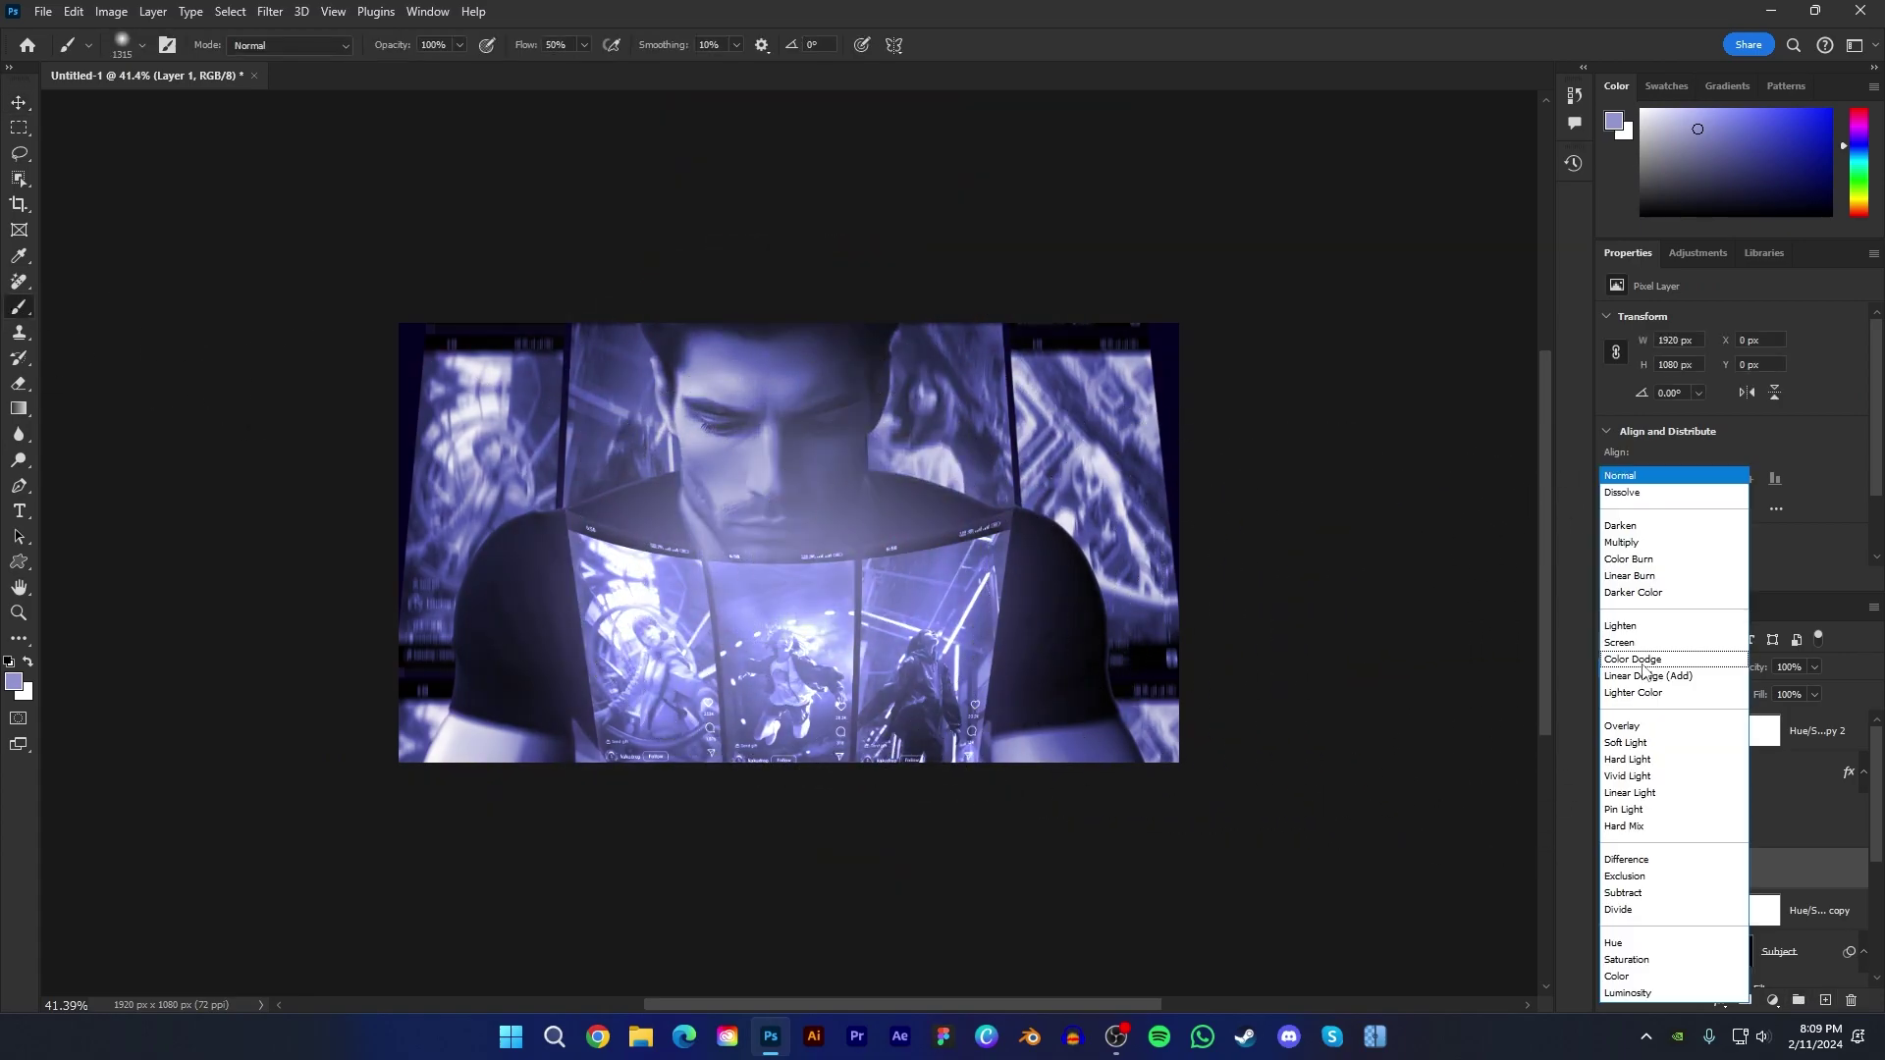
click(1645, 676)
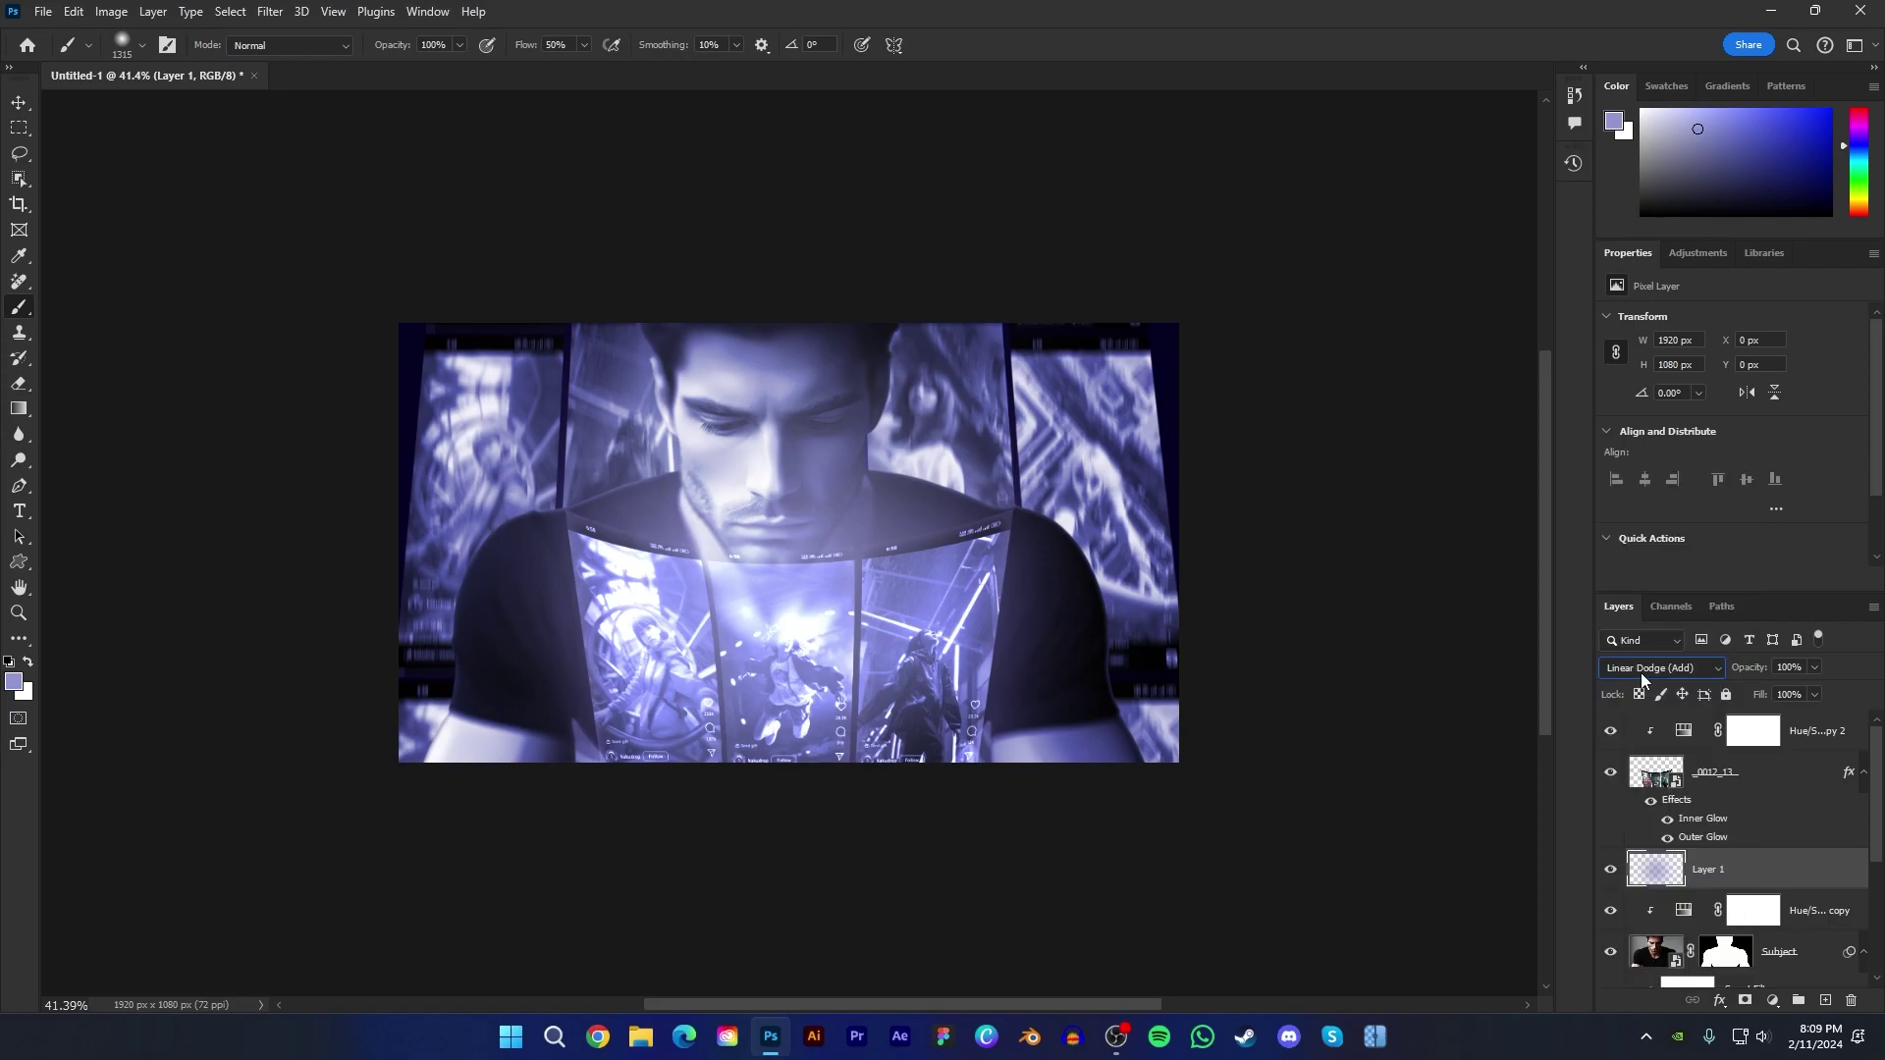
Step: Split the glow layer's Underlying Layer Blend If sliders to 0/106 and 190/255
right_click(1777, 860)
click(1817, 77)
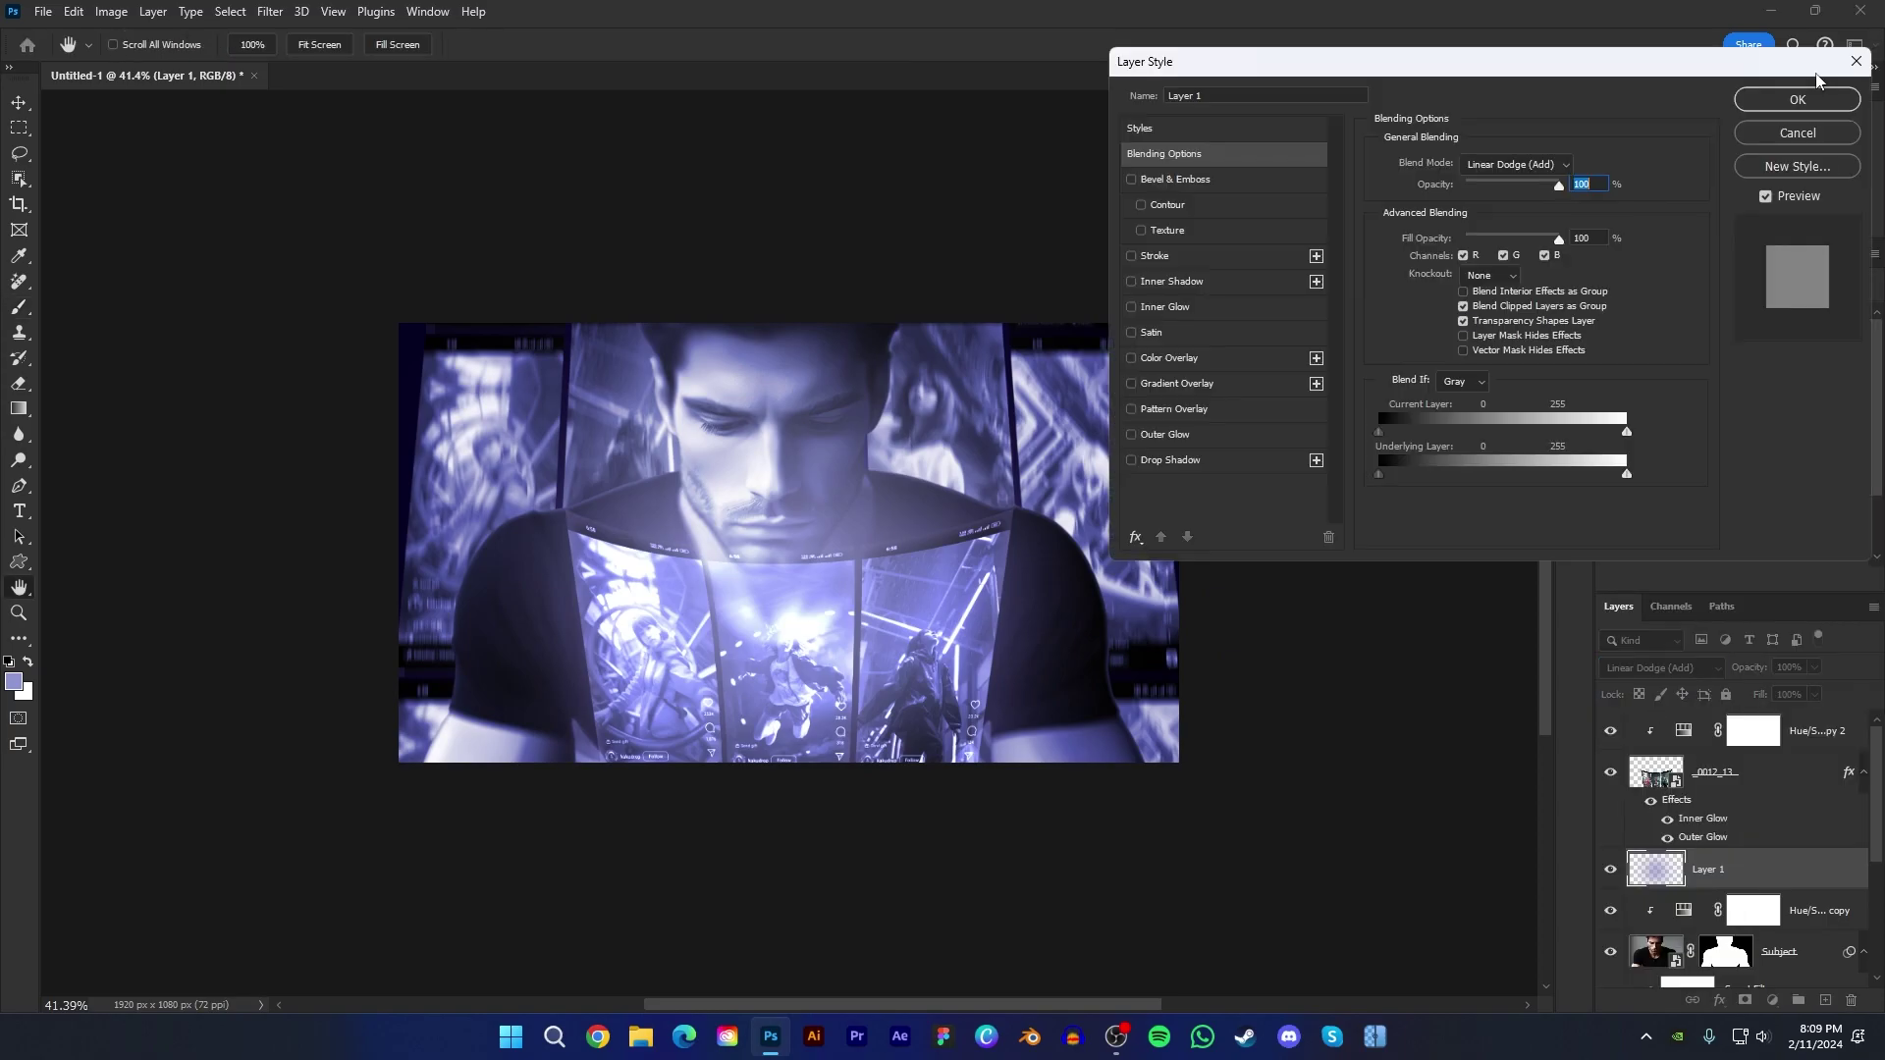
drag(1380, 475, 1288, 485)
drag(1626, 476, 1708, 479)
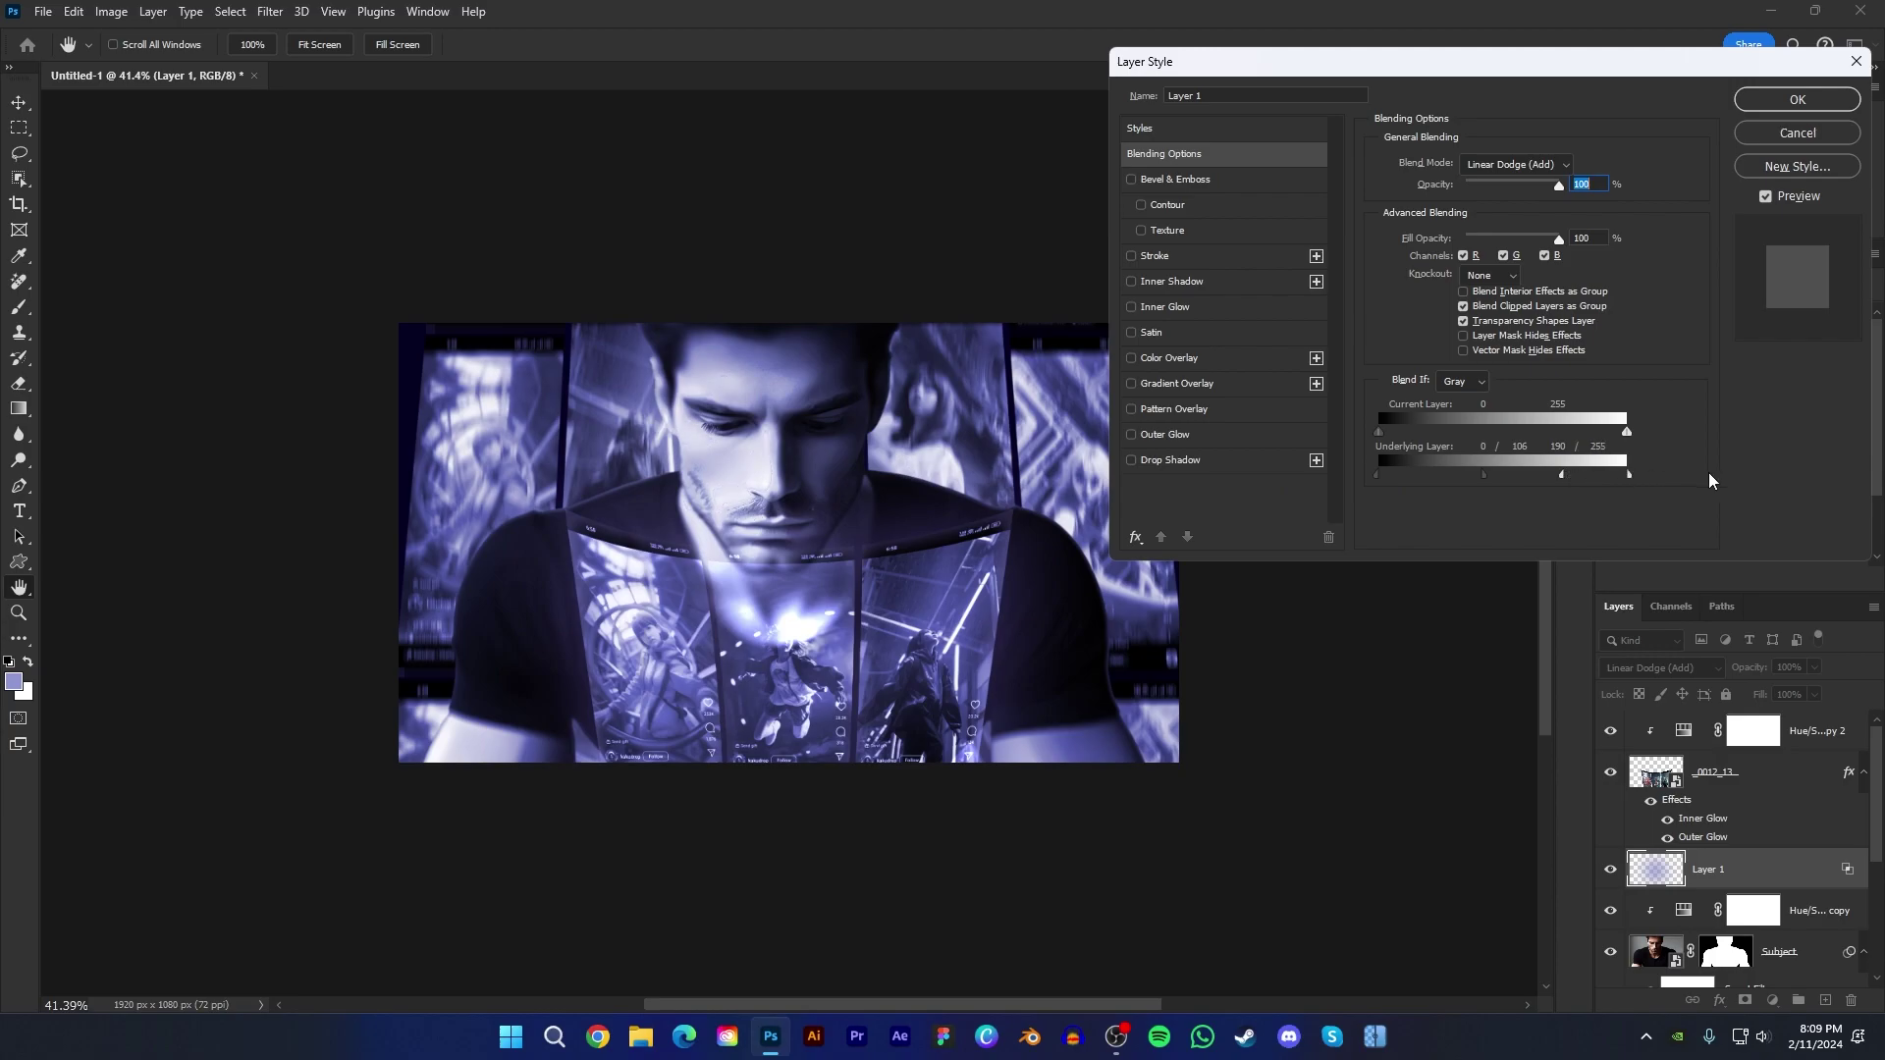
click(1795, 101)
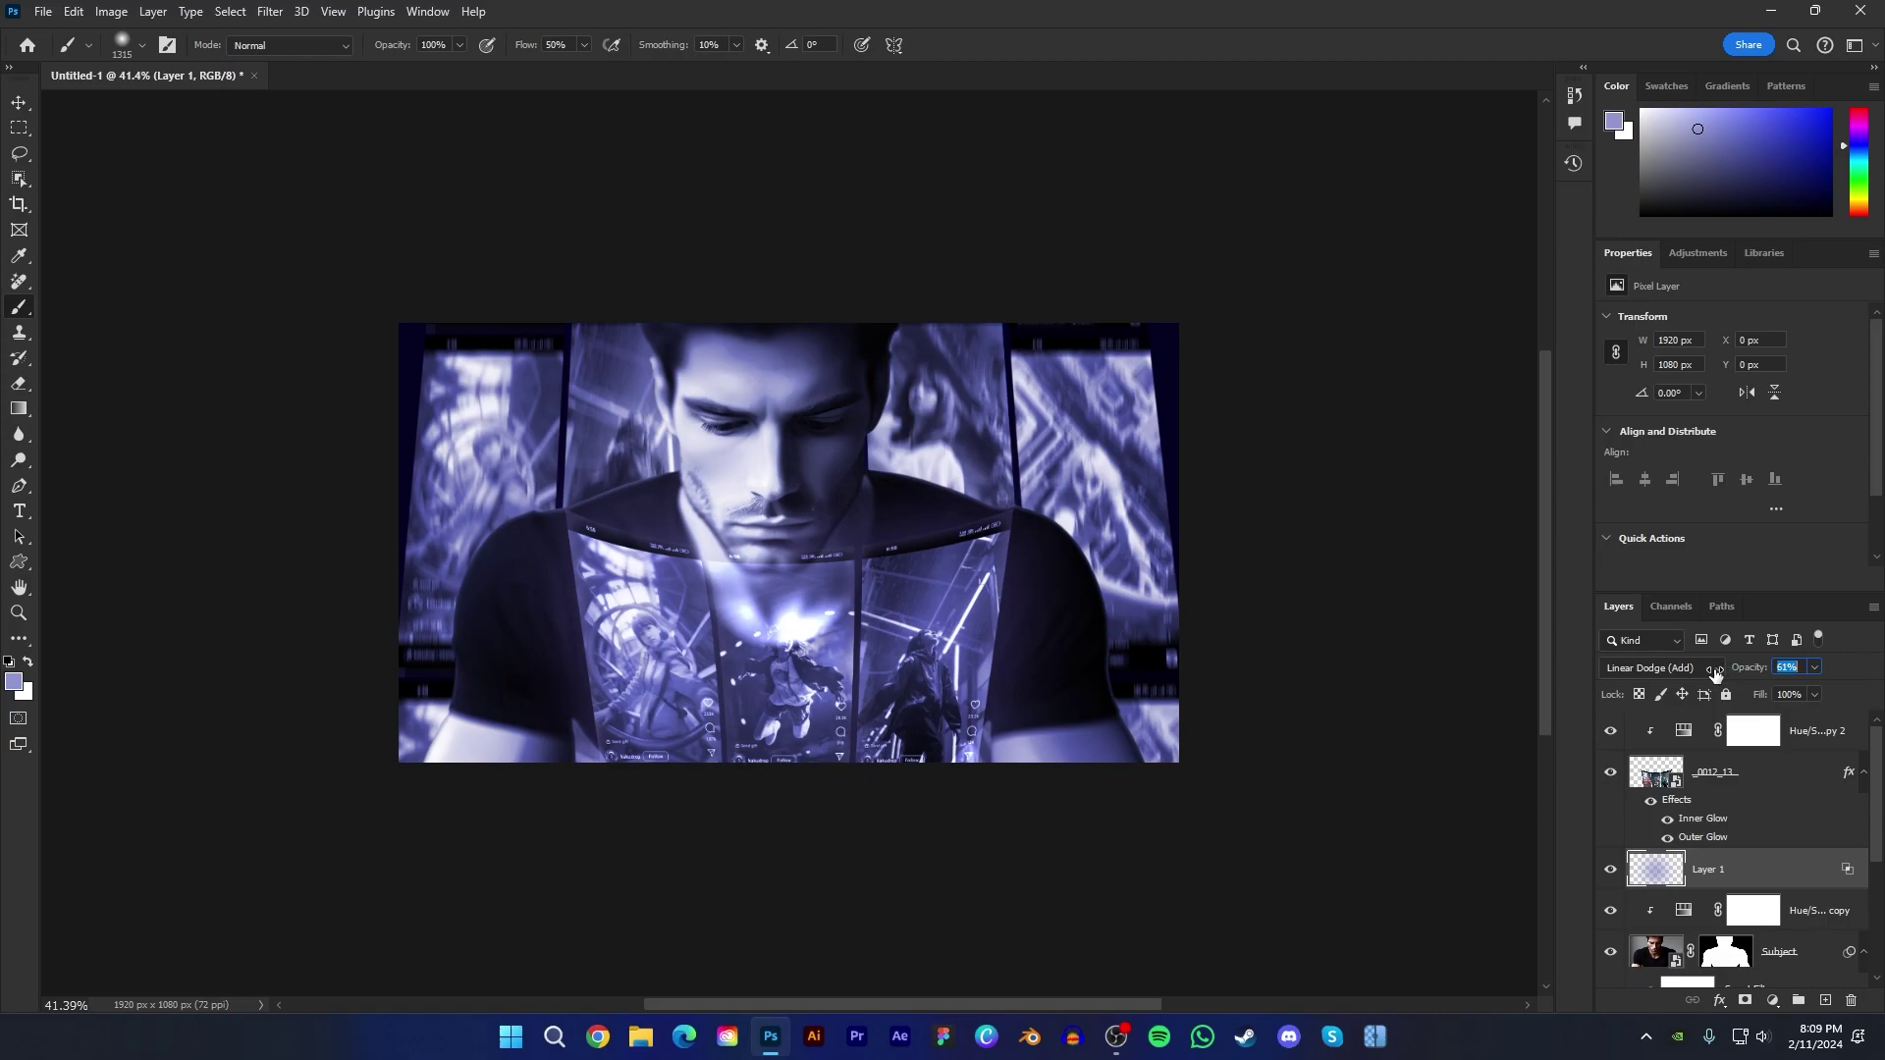
Step: Stamp all visible layers into Layer 2 above Hue/Saturation copy 2 for smart object conversion
scroll(785, 540, up, 3)
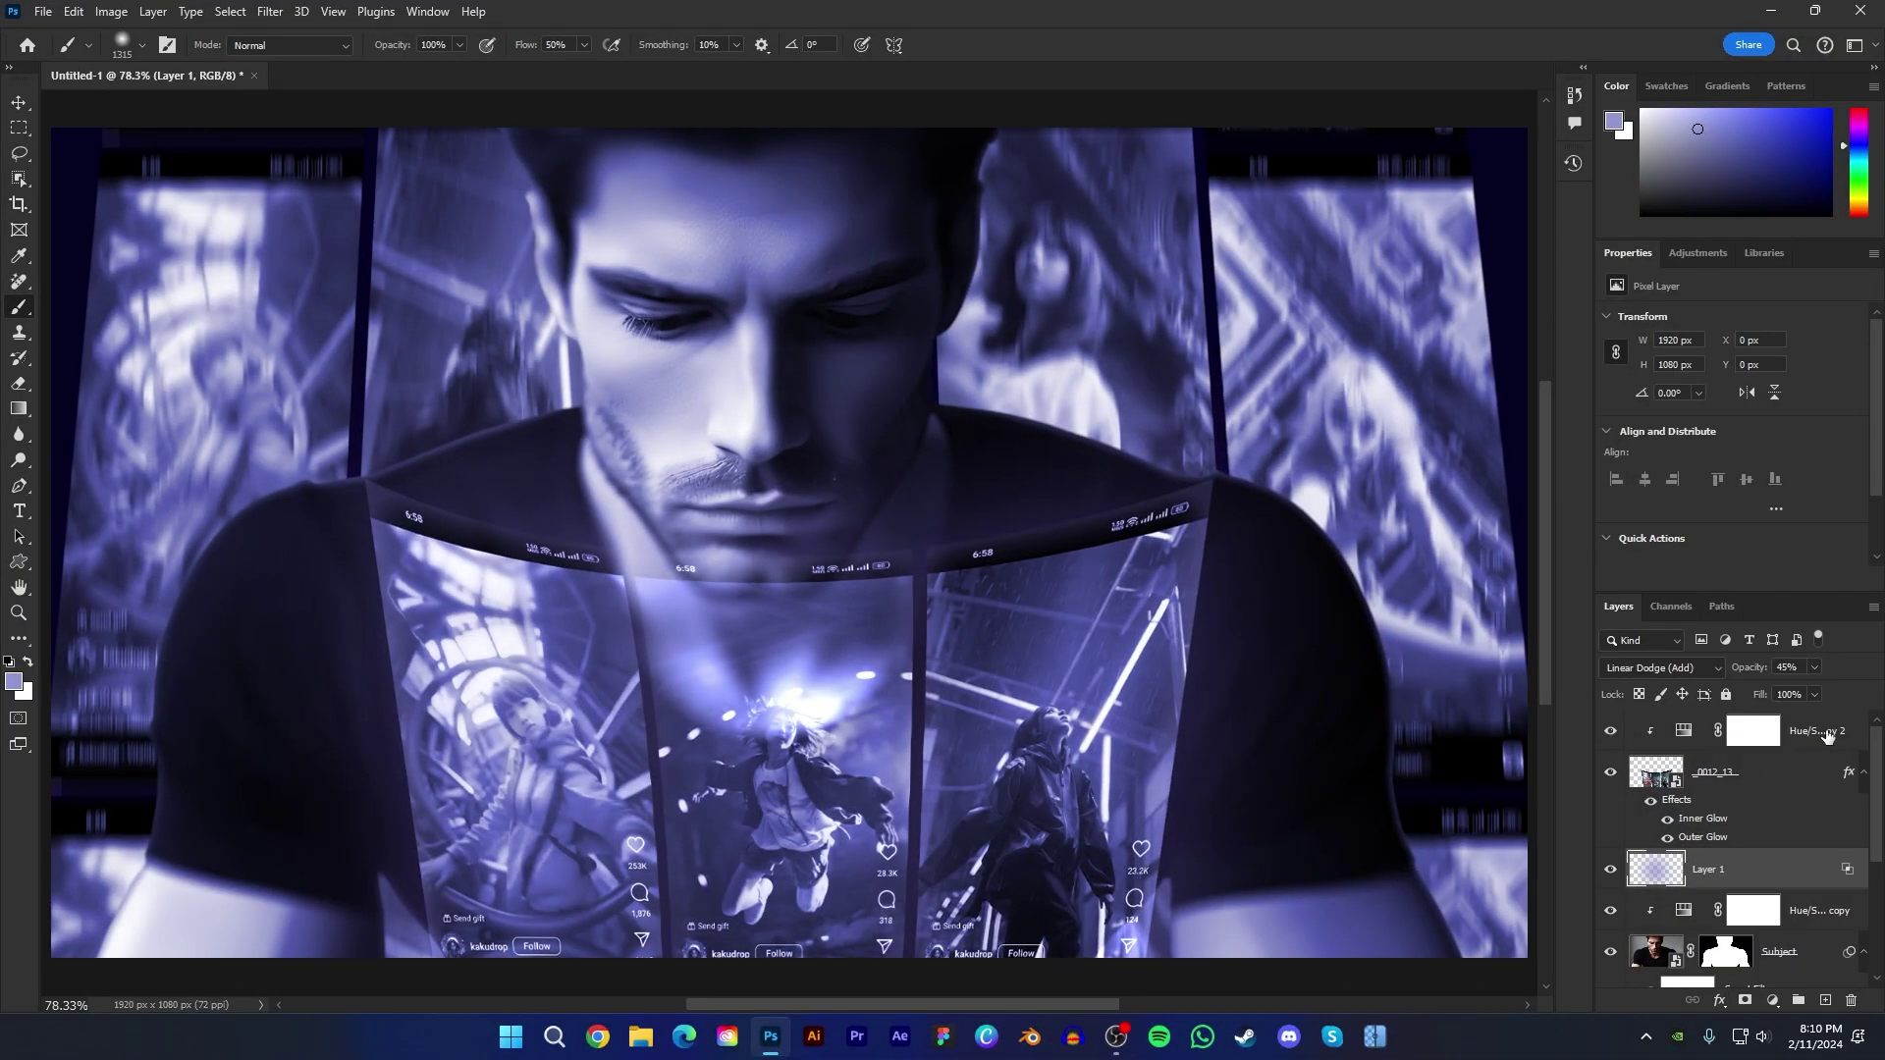
click(1824, 732)
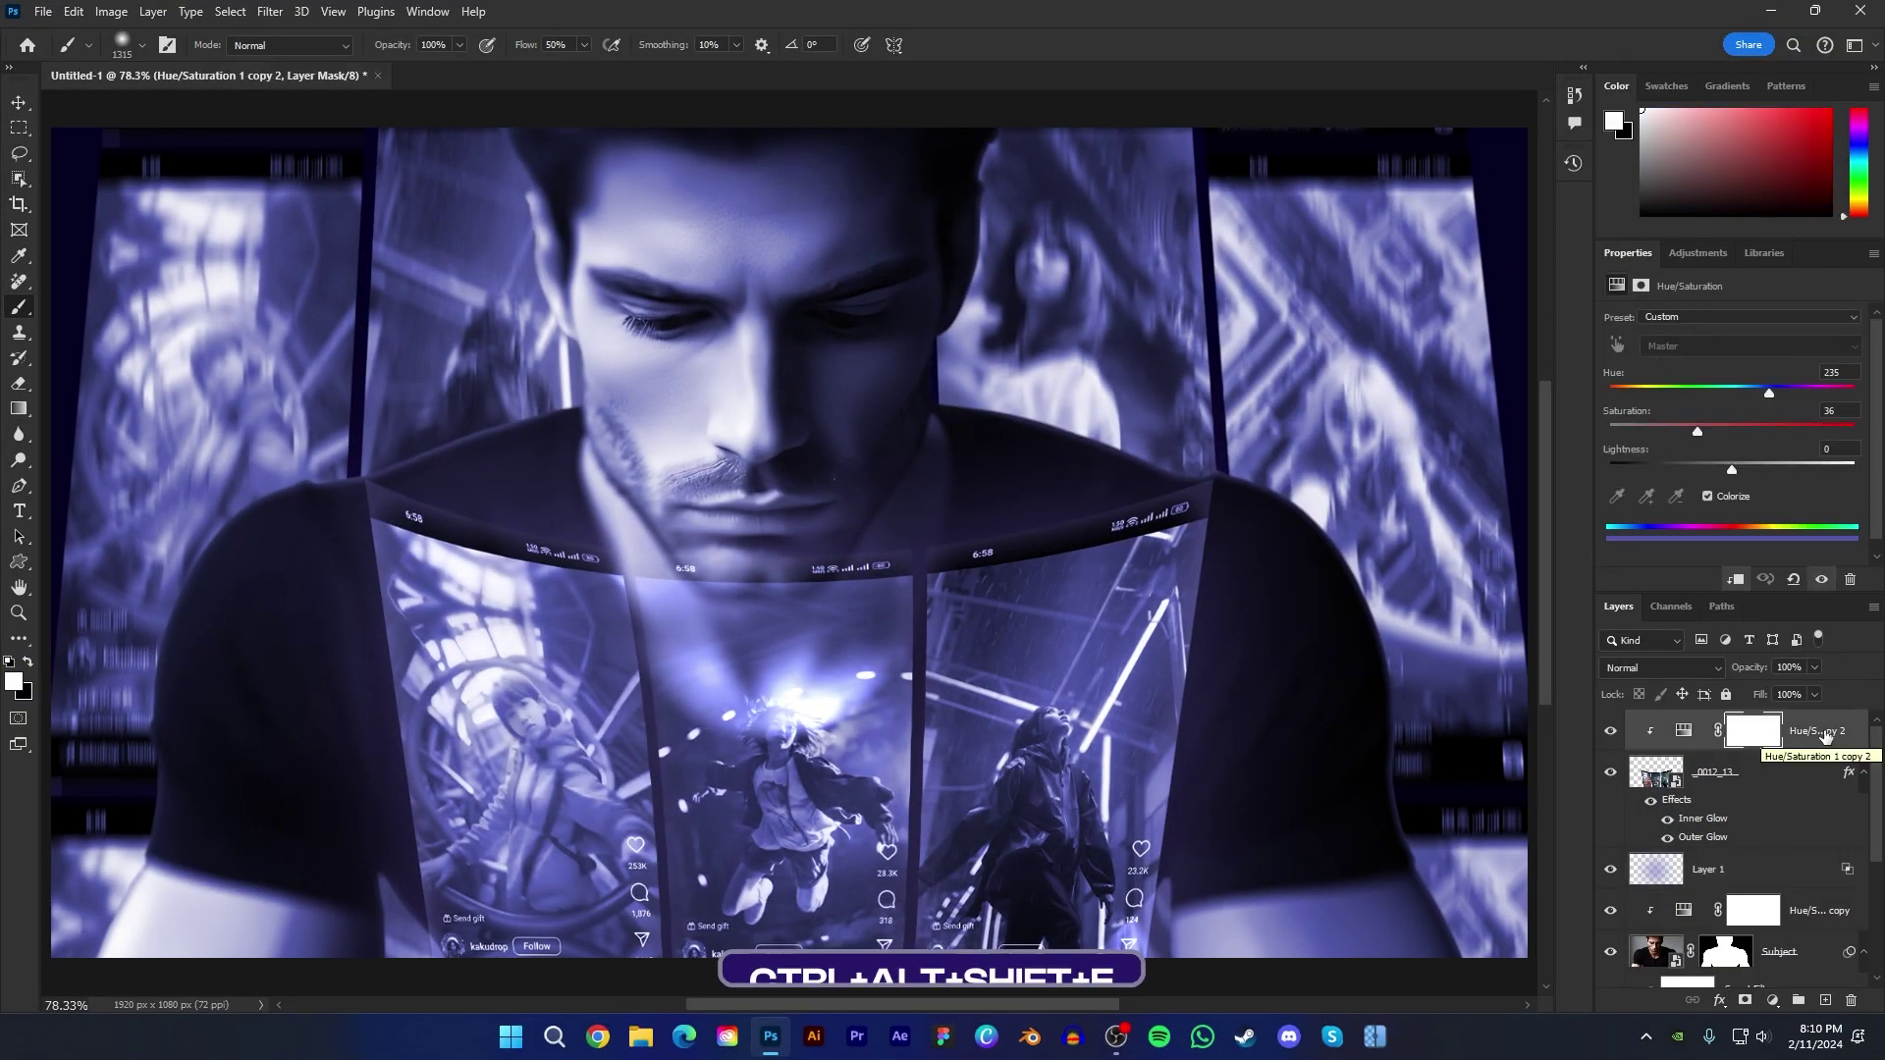
key(ctrl+alt+shift+e)
right_click(1823, 729)
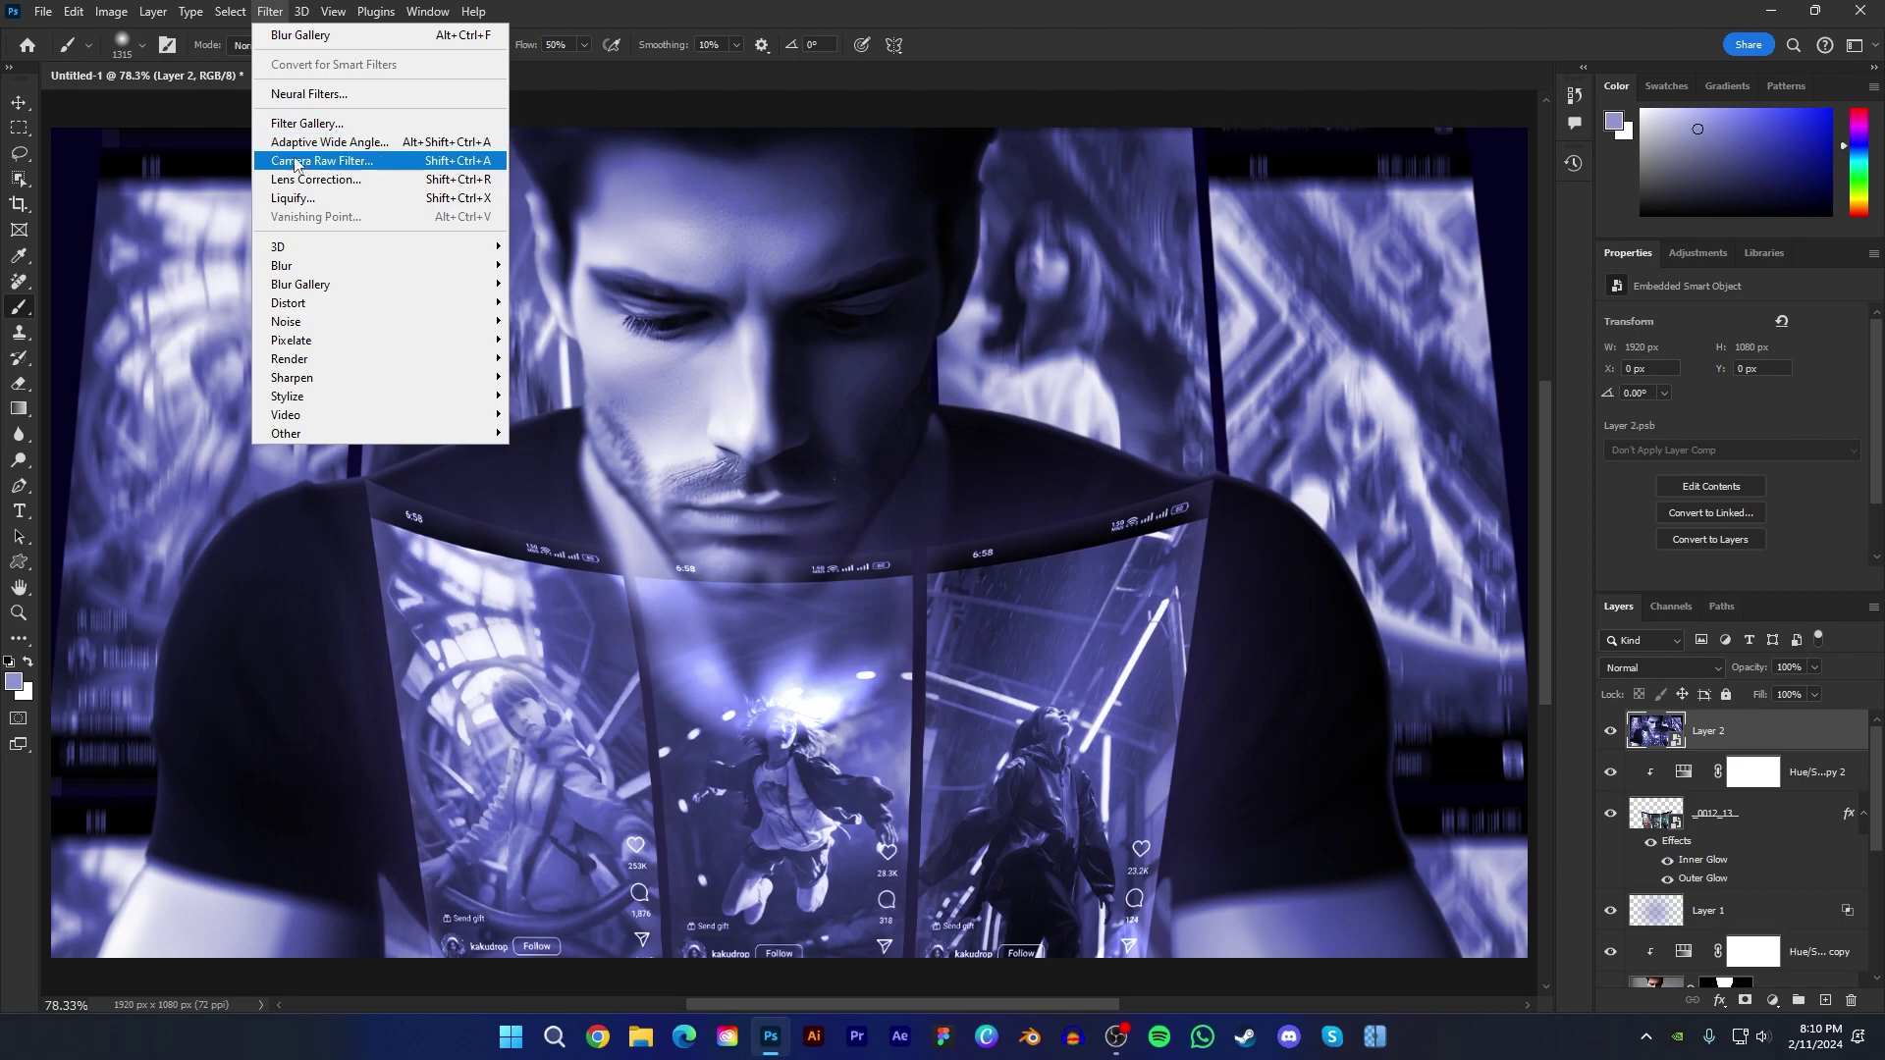
Step: Apply Camera Raw: Exposure +0.10, Contrast +11, Highlights -28, Shadows +6, Whites +1, Temperature -6
click(299, 165)
drag(1566, 330, 1567, 448)
drag(1566, 601, 1561, 602)
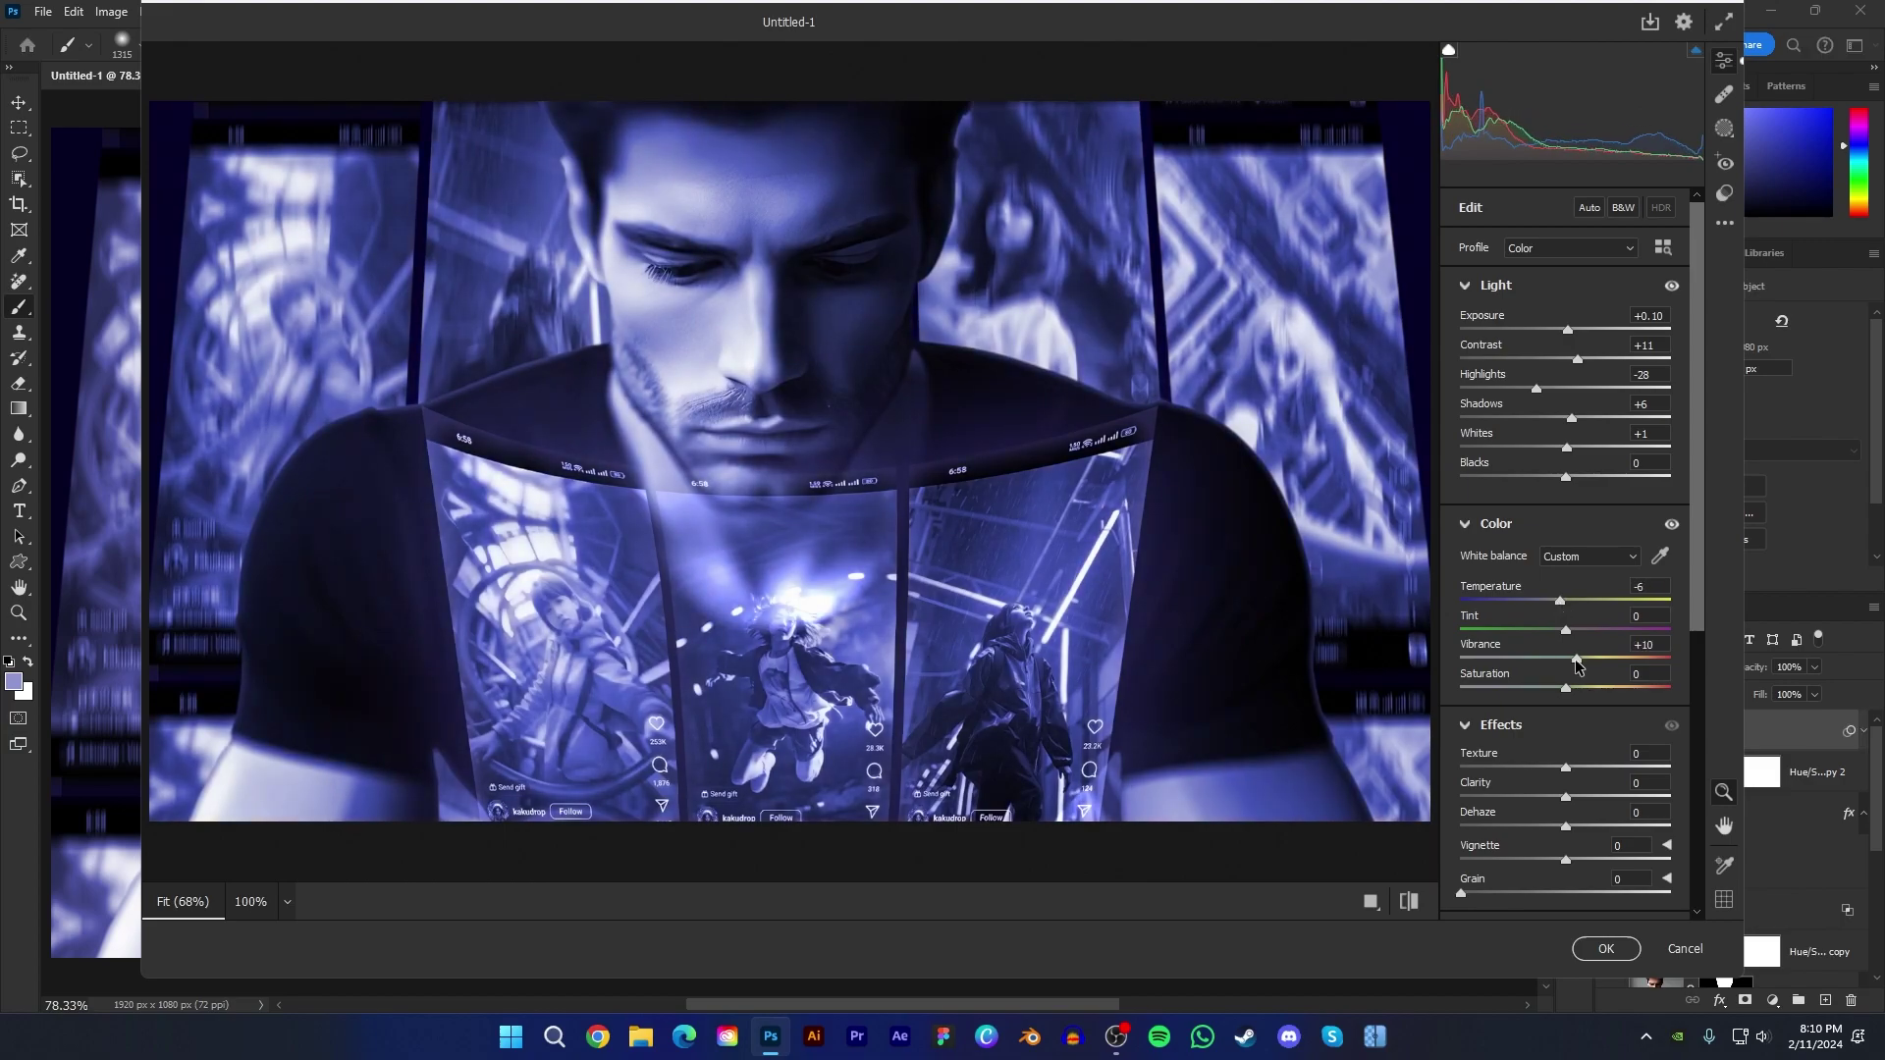
click(1606, 948)
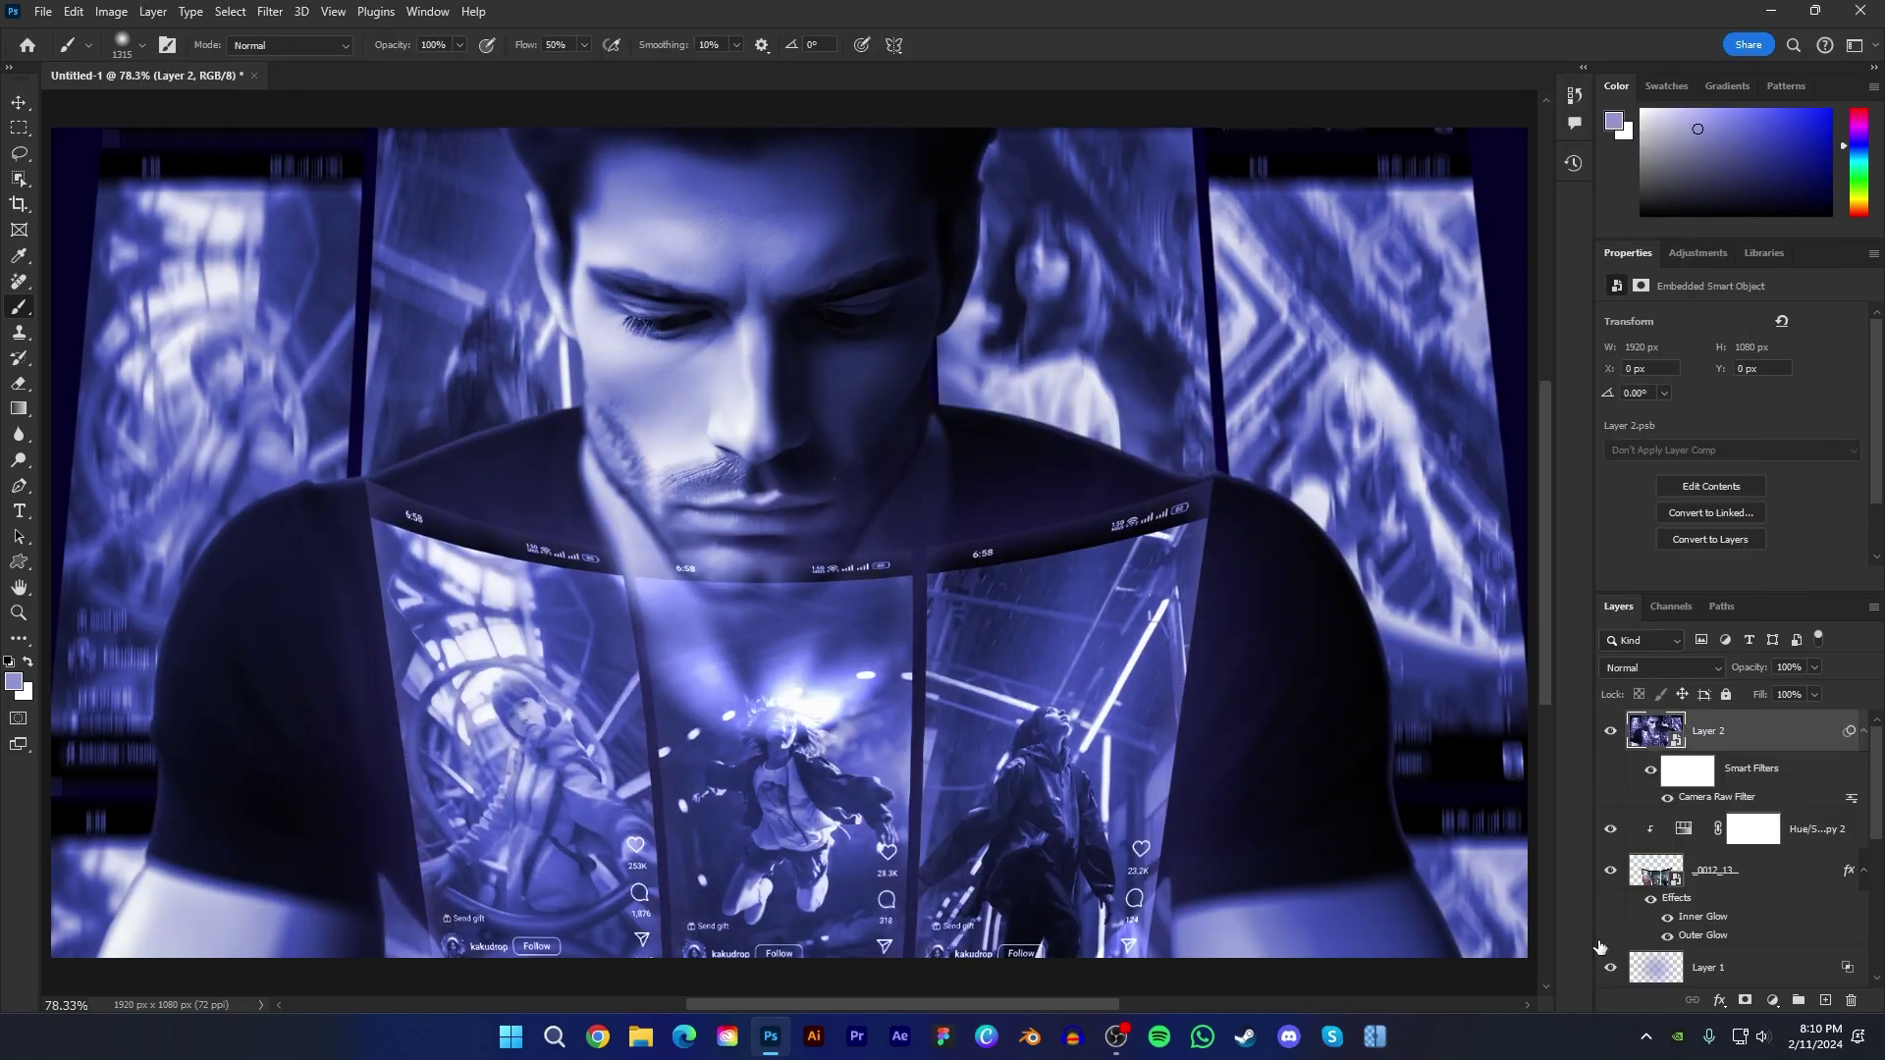